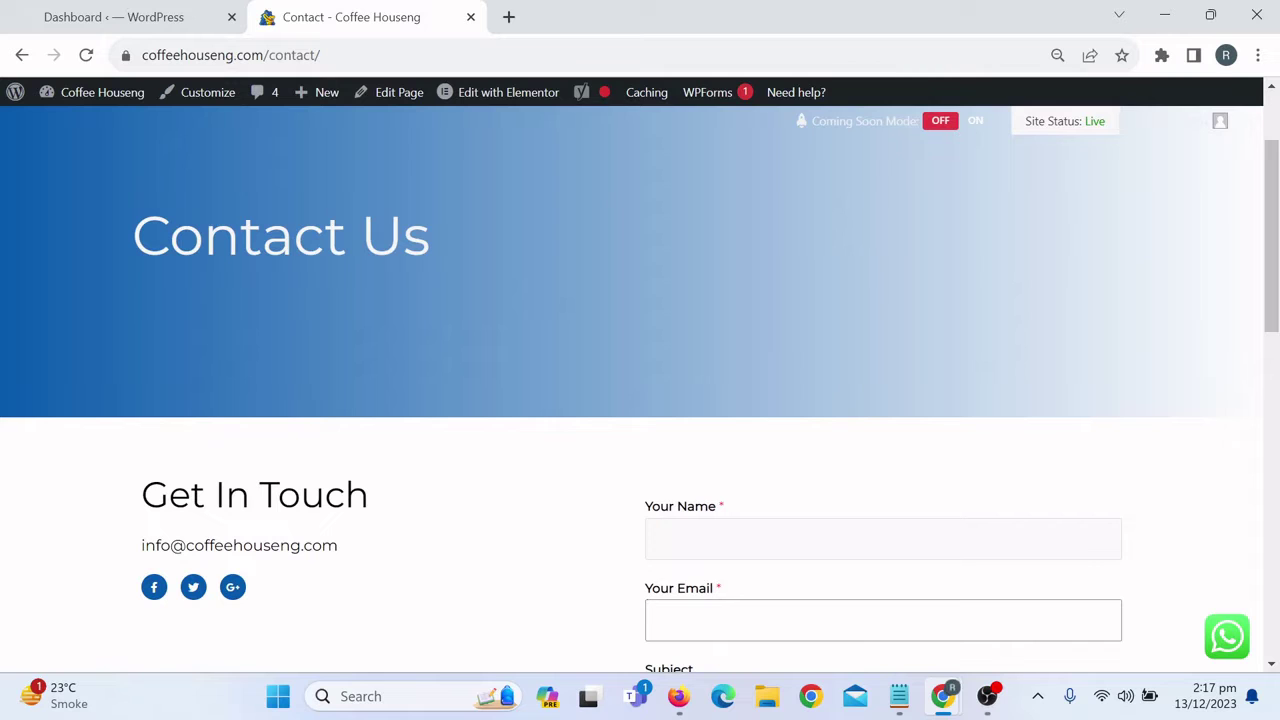
scroll(865, 610, down, 2)
scroll(865, 610, up, 3)
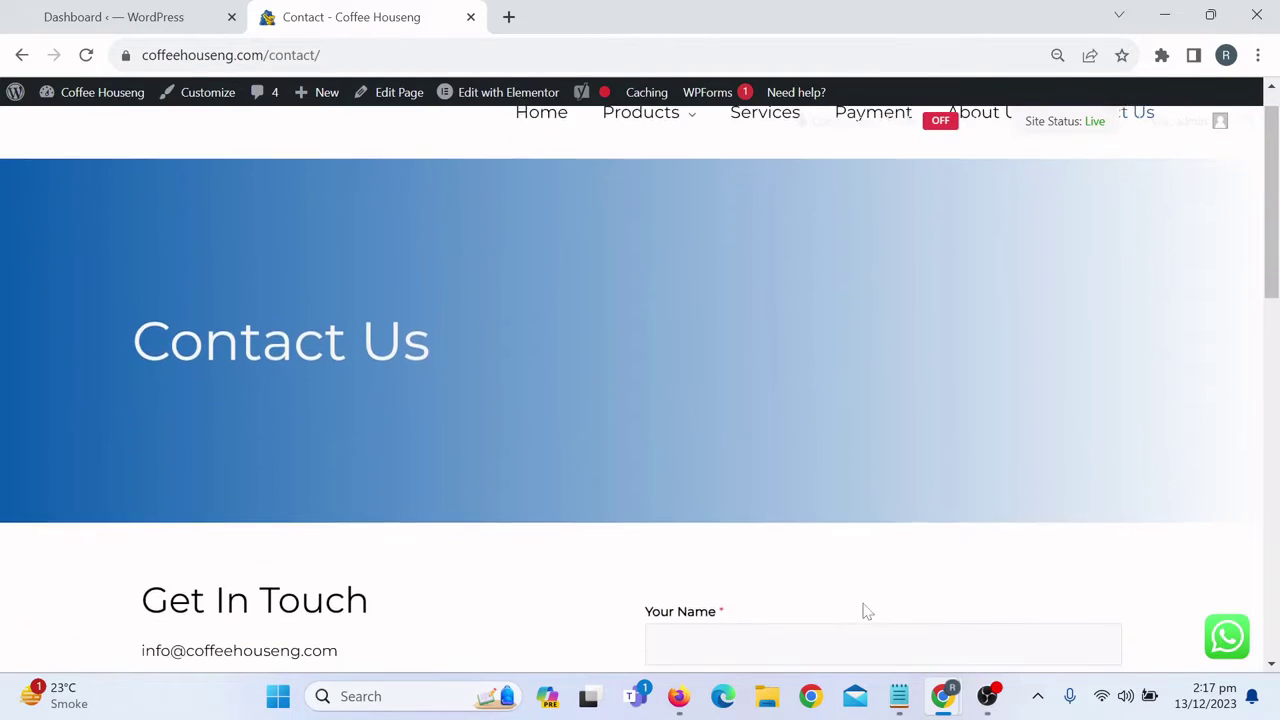
scroll(865, 610, down, 2)
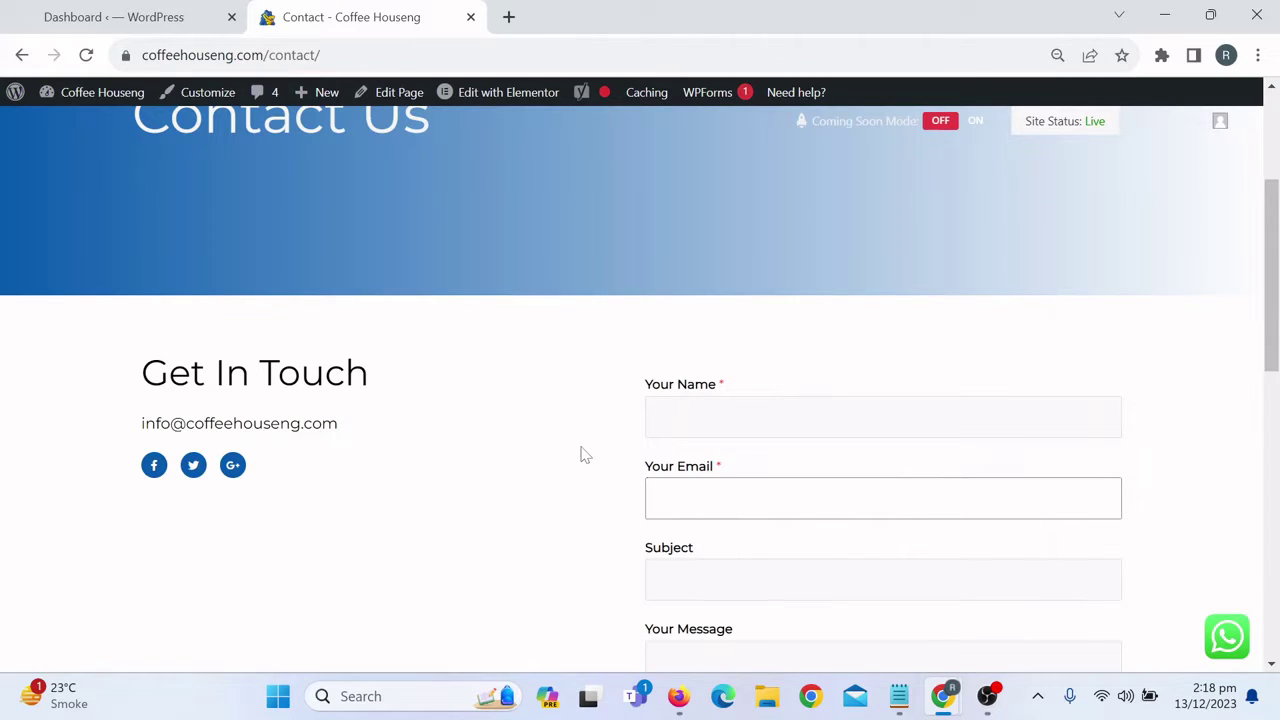
scroll(585, 455, down, 1)
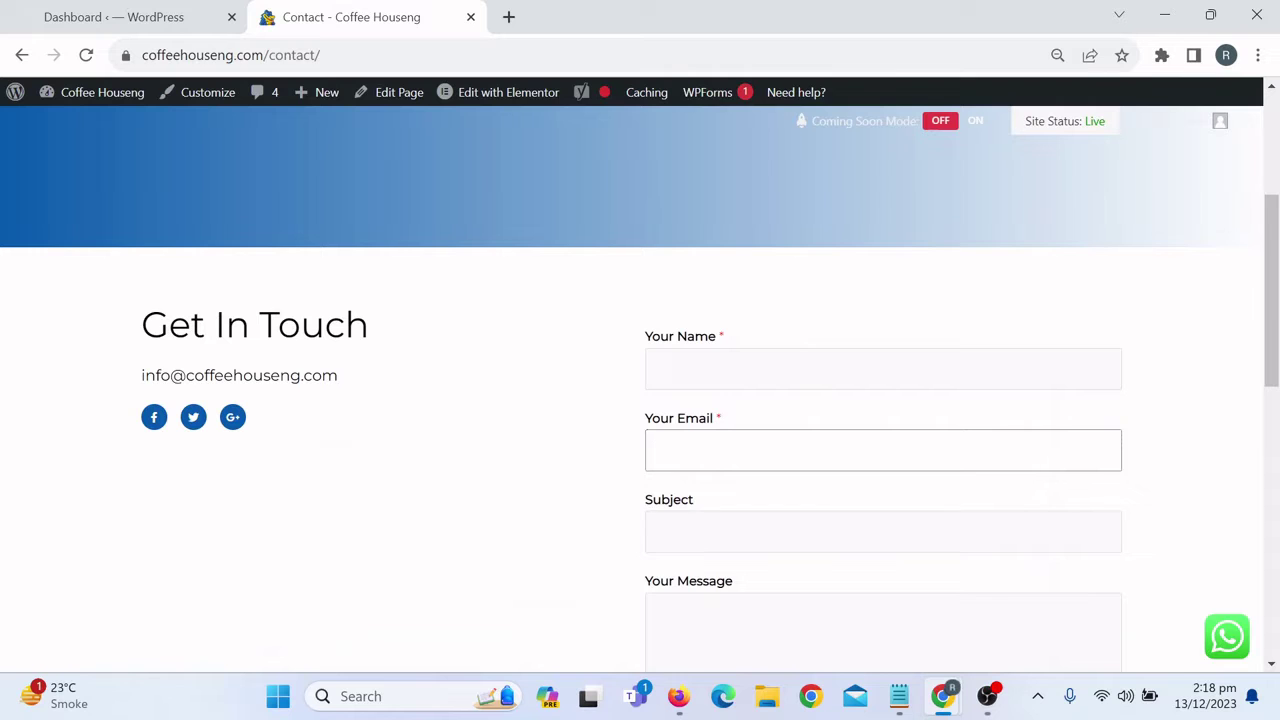
scroll(506, 337, up, 3)
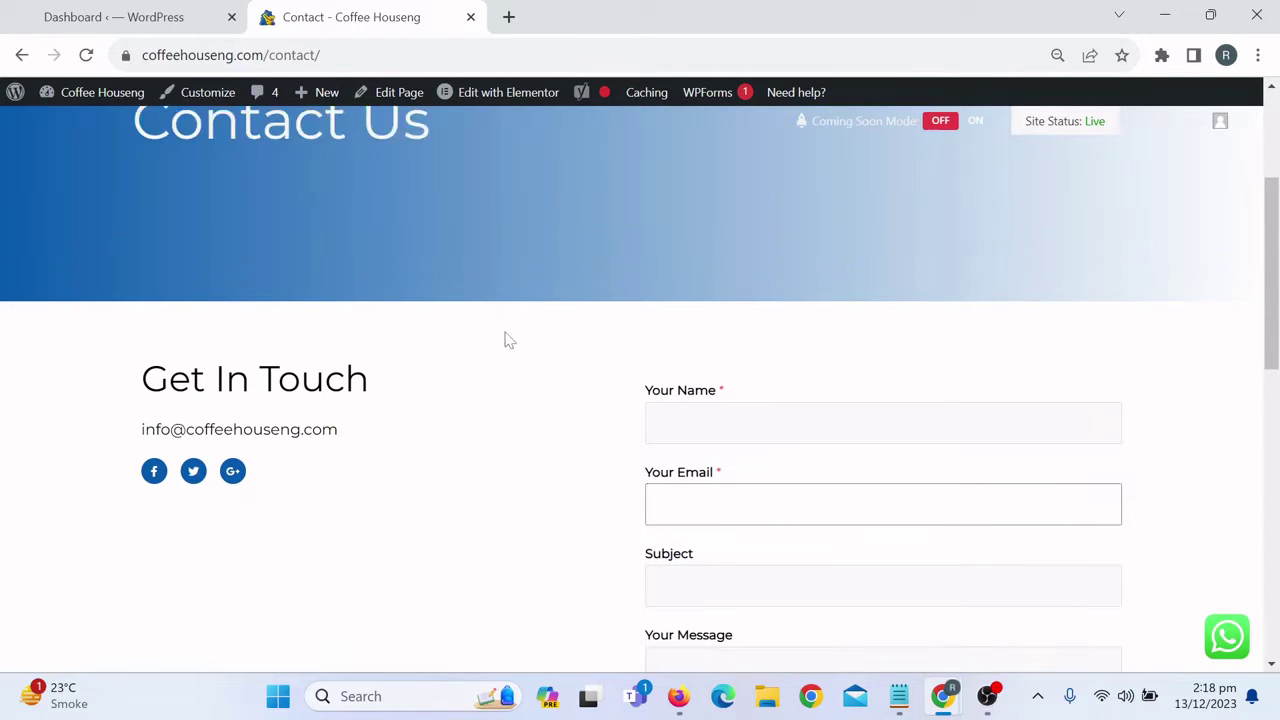
scroll(506, 337, down, 3)
scroll(506, 337, up, 3)
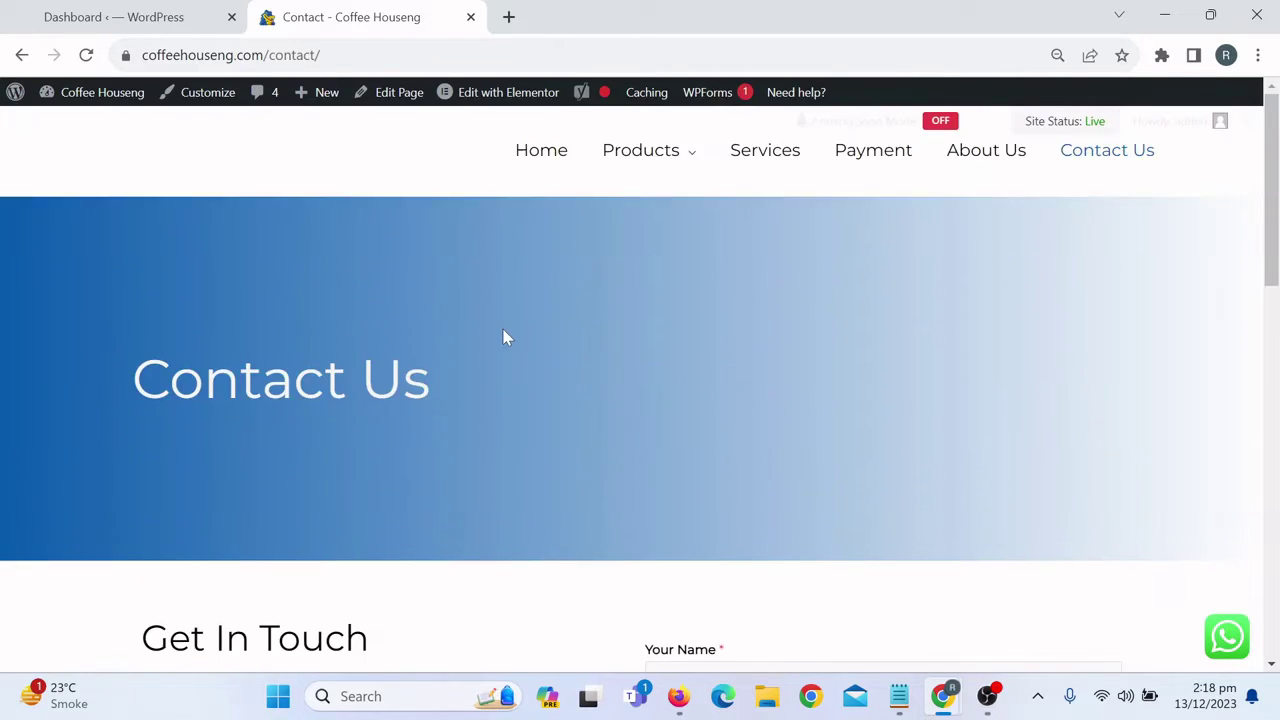
mouse_move(82, 92)
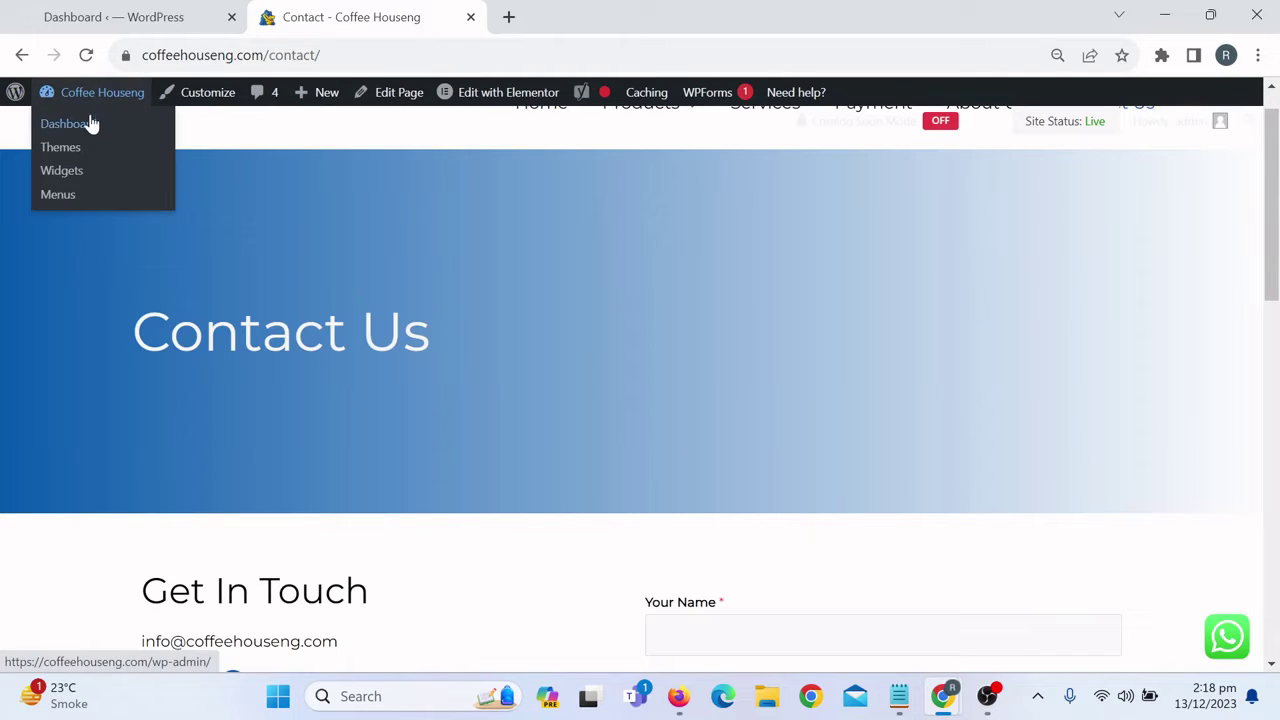
Step: Switch from the live site to the admin Dashboard and open Plugins > Add New Plugin
click(89, 126)
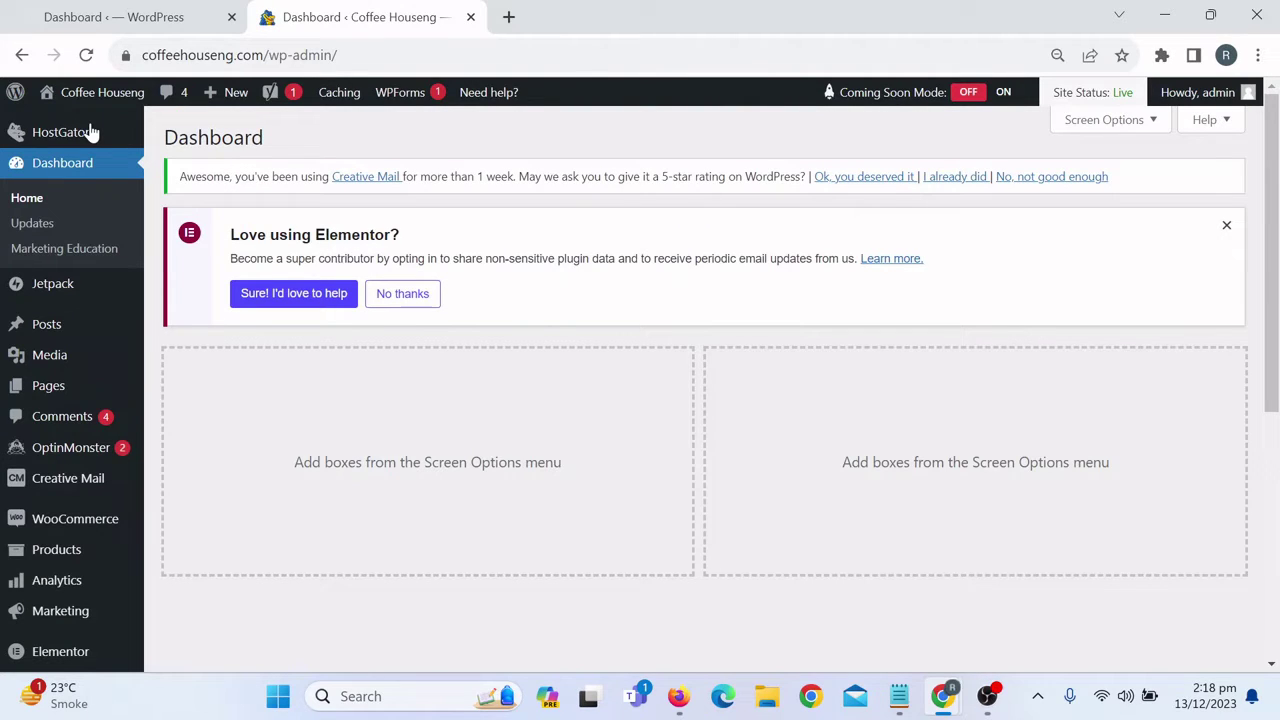
scroll(89, 374, down, 3)
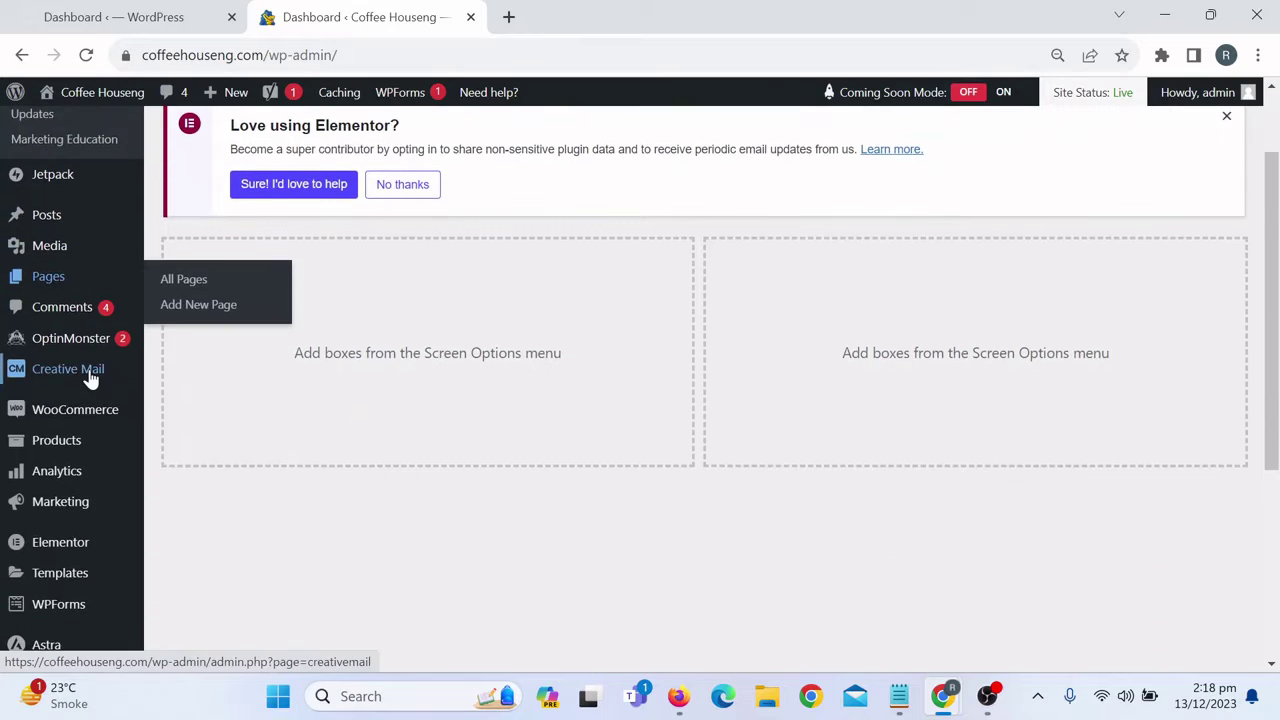
scroll(94, 551, down, 1)
mouse_move(71, 563)
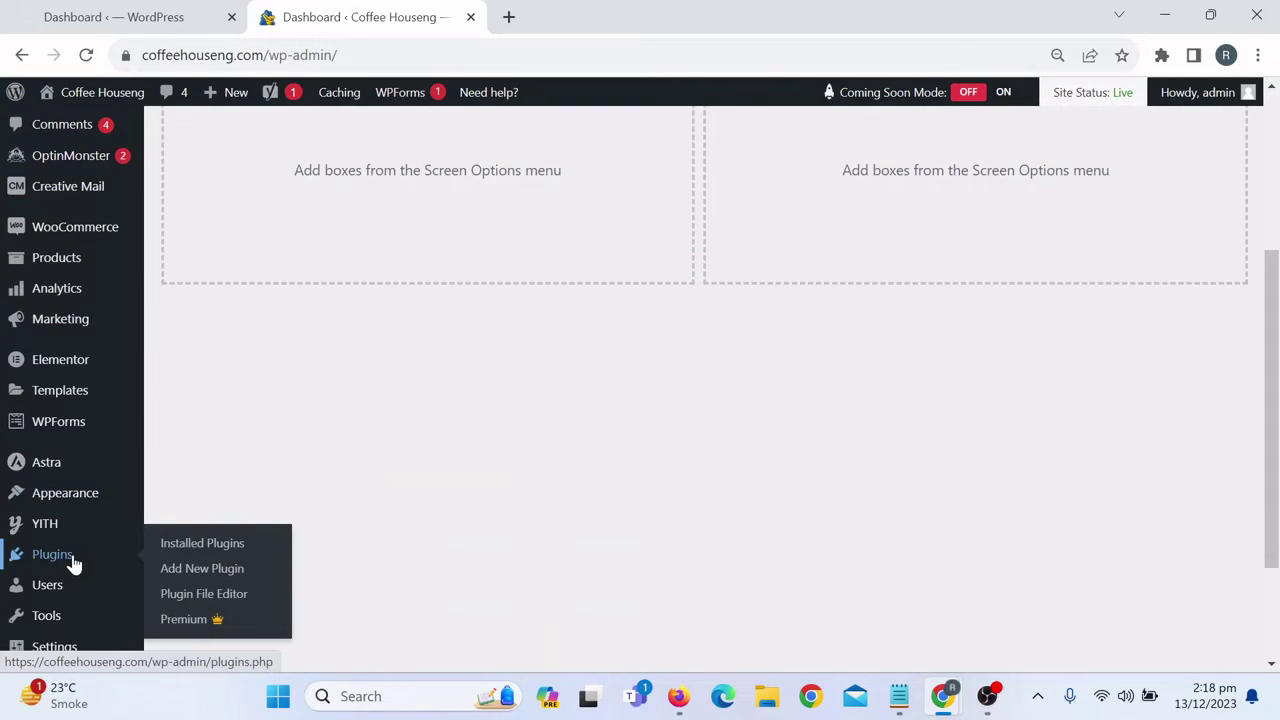
click(193, 580)
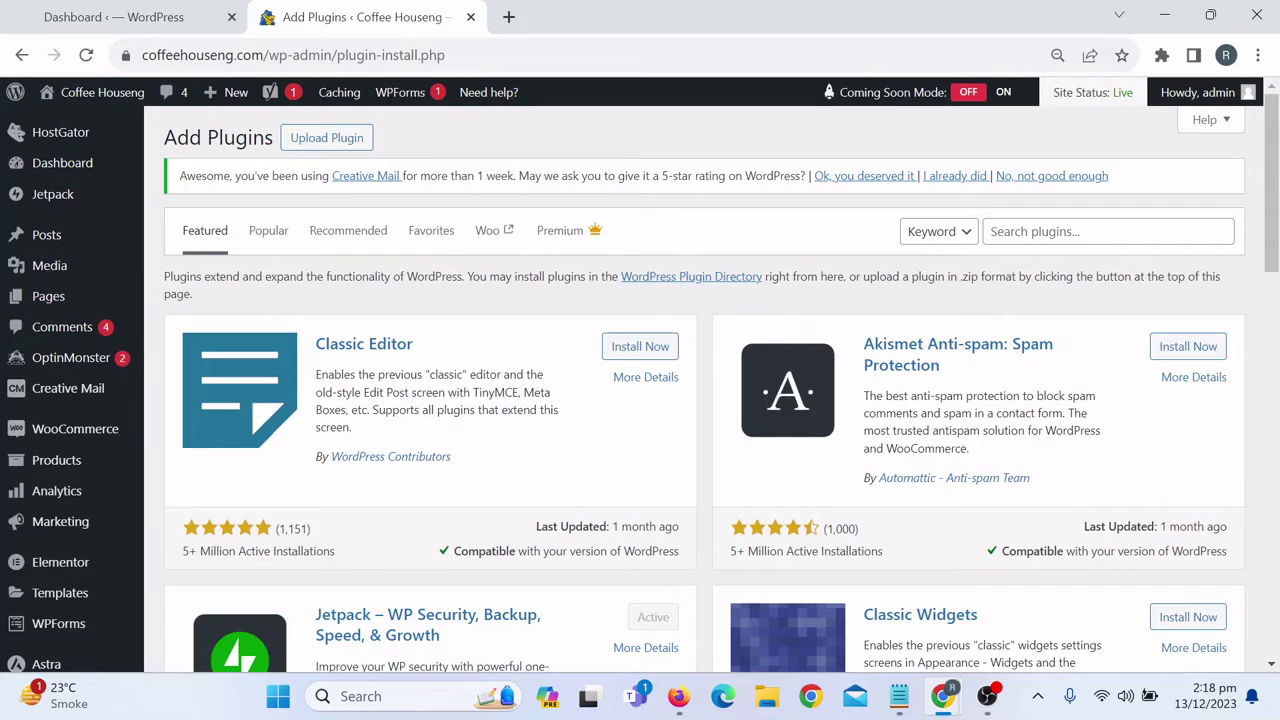
Step: Search plugins for 'miniorange' and install the Email Verification / OTP Verification plugin
click(1108, 231)
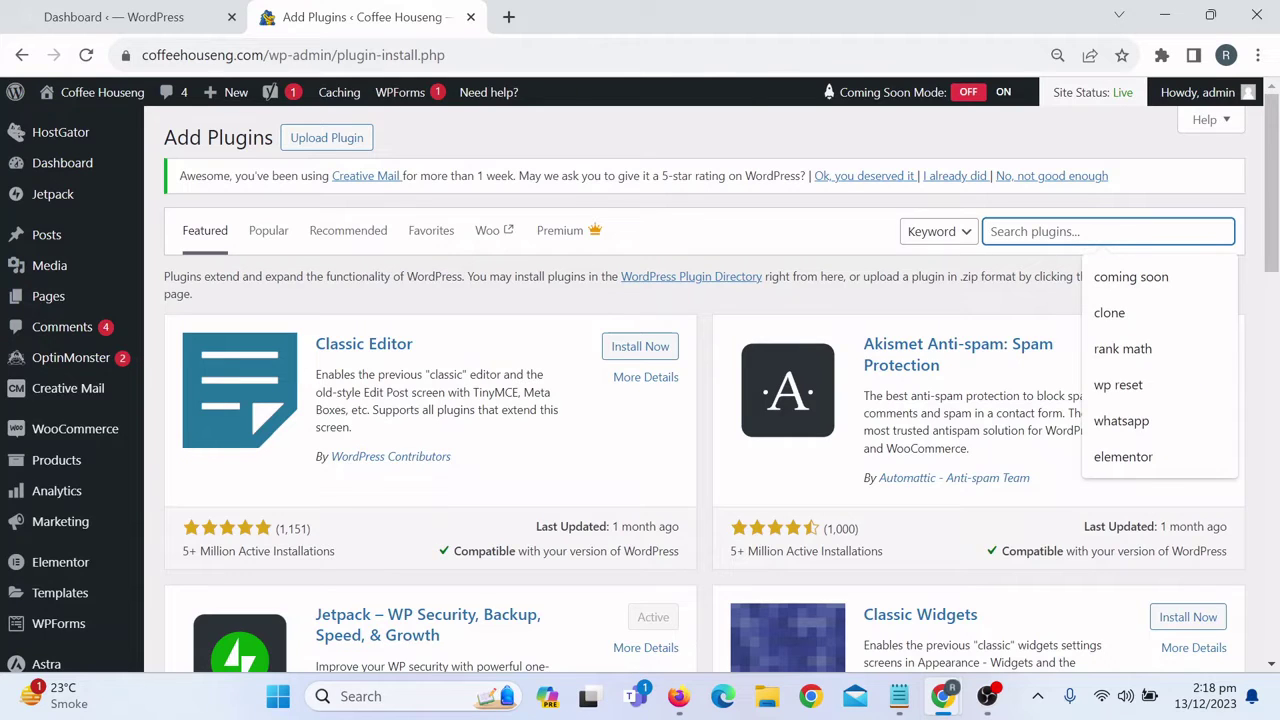
text(mini)
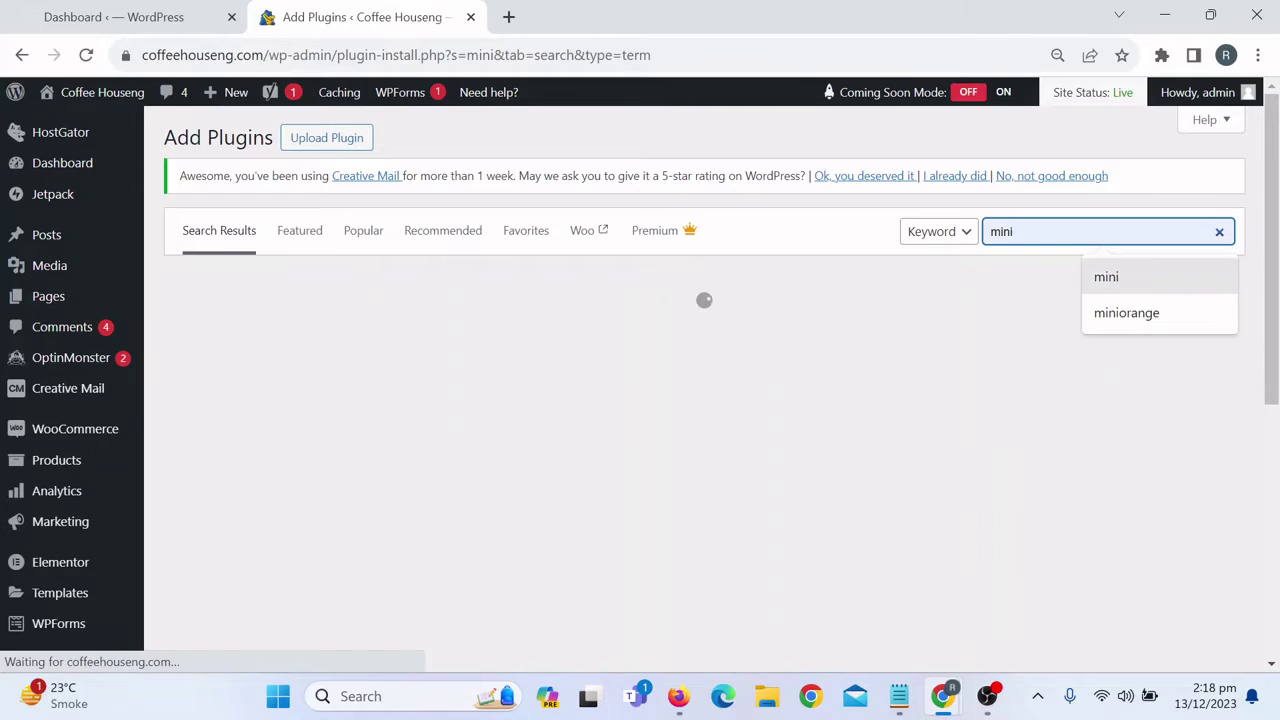
key(Down)
key(Down)
key(Return)
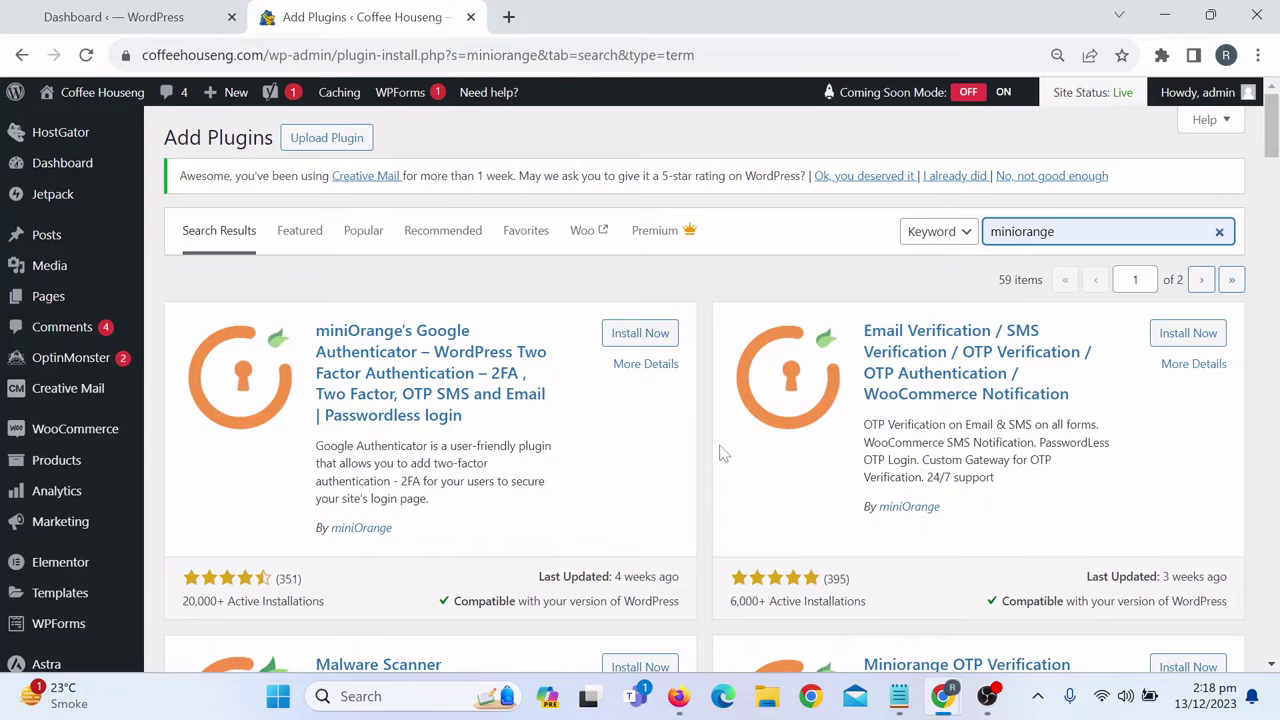
scroll(720, 452, down, 1)
scroll(720, 452, up, 1)
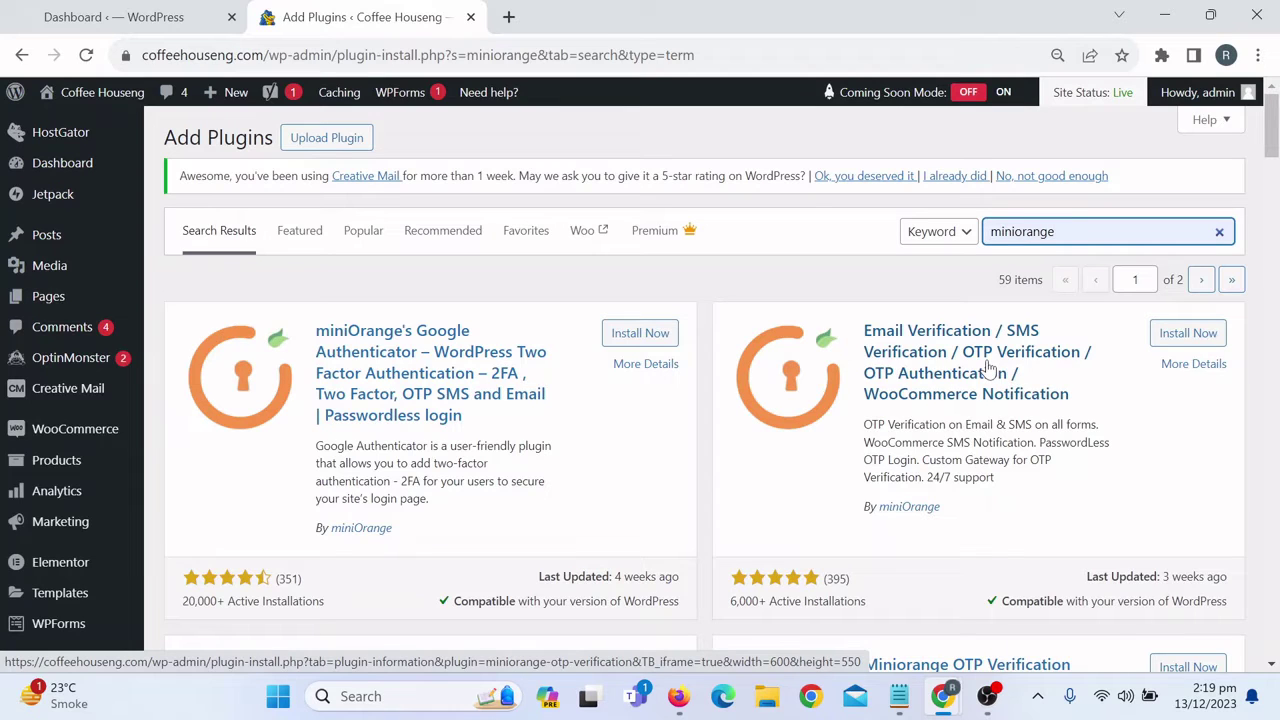
click(1190, 334)
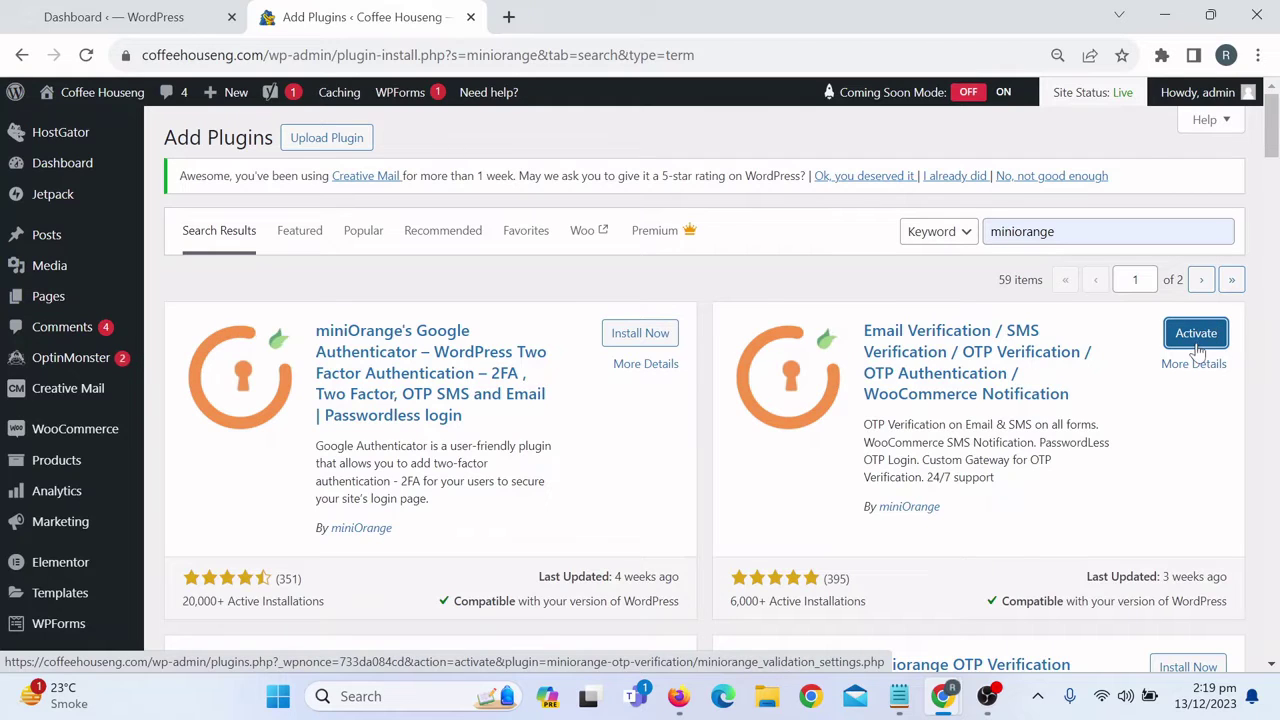
Step: Activate the freshly installed Email Verification / OTP Verification plugin
click(1197, 345)
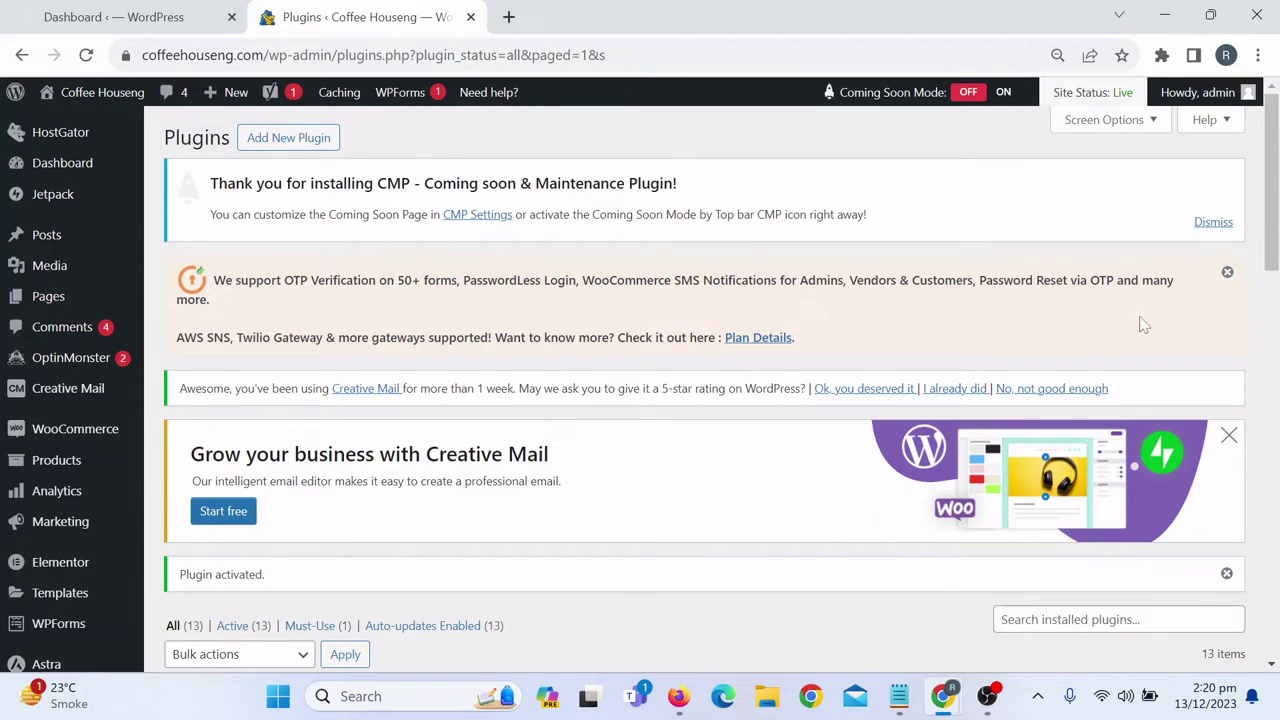
Step: Close the OTP Verification notice and go to OTP Verification > Forms via Dashboard Home
click(1228, 278)
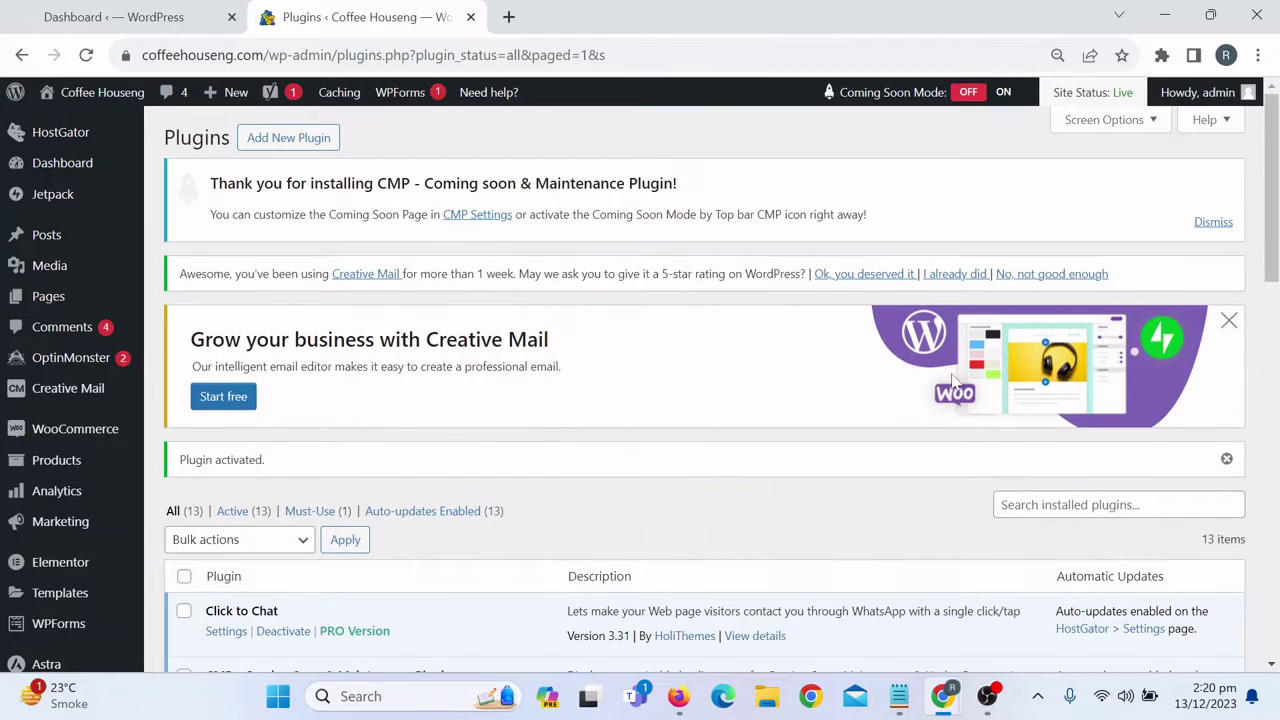
mouse_move(80, 163)
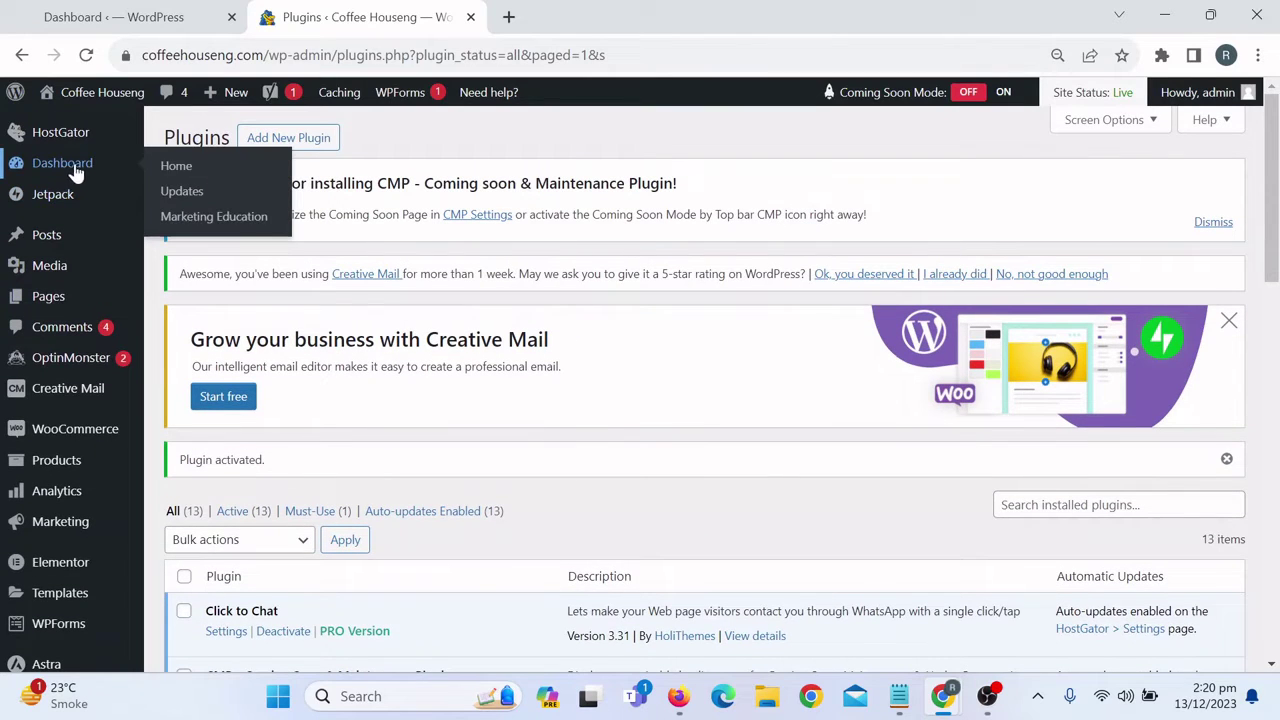
click(164, 170)
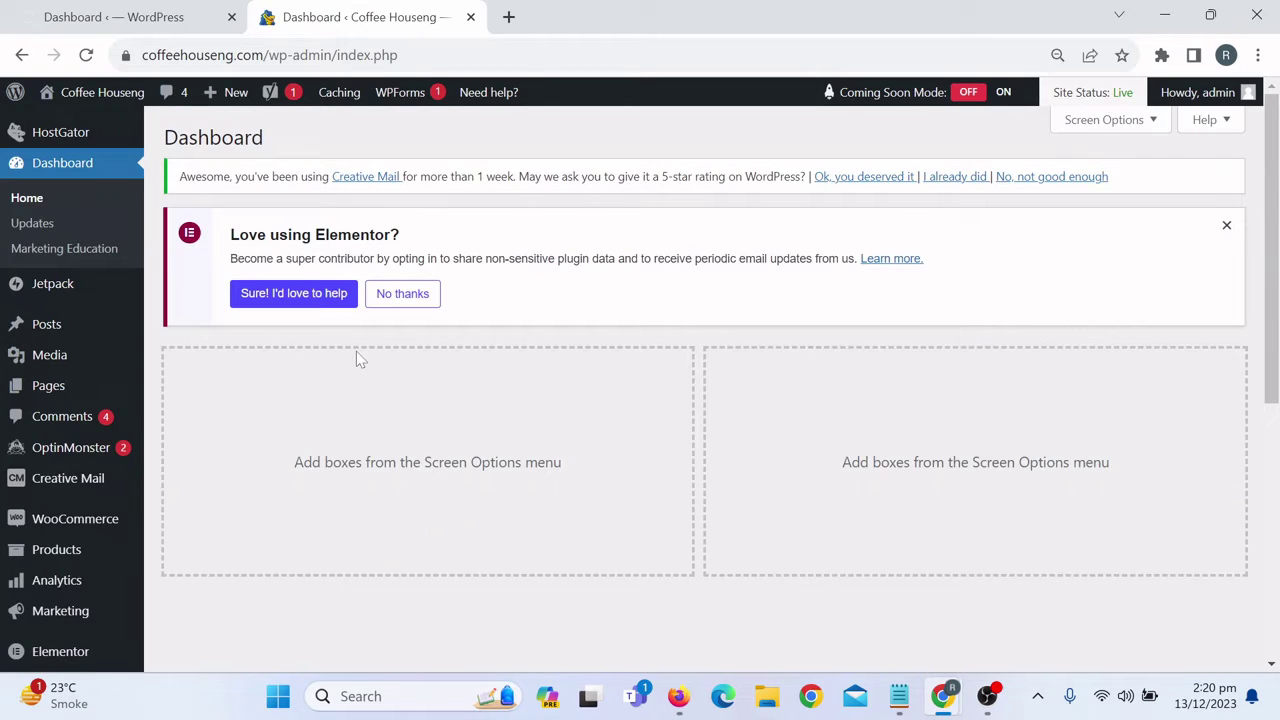
scroll(356, 352, down, 4)
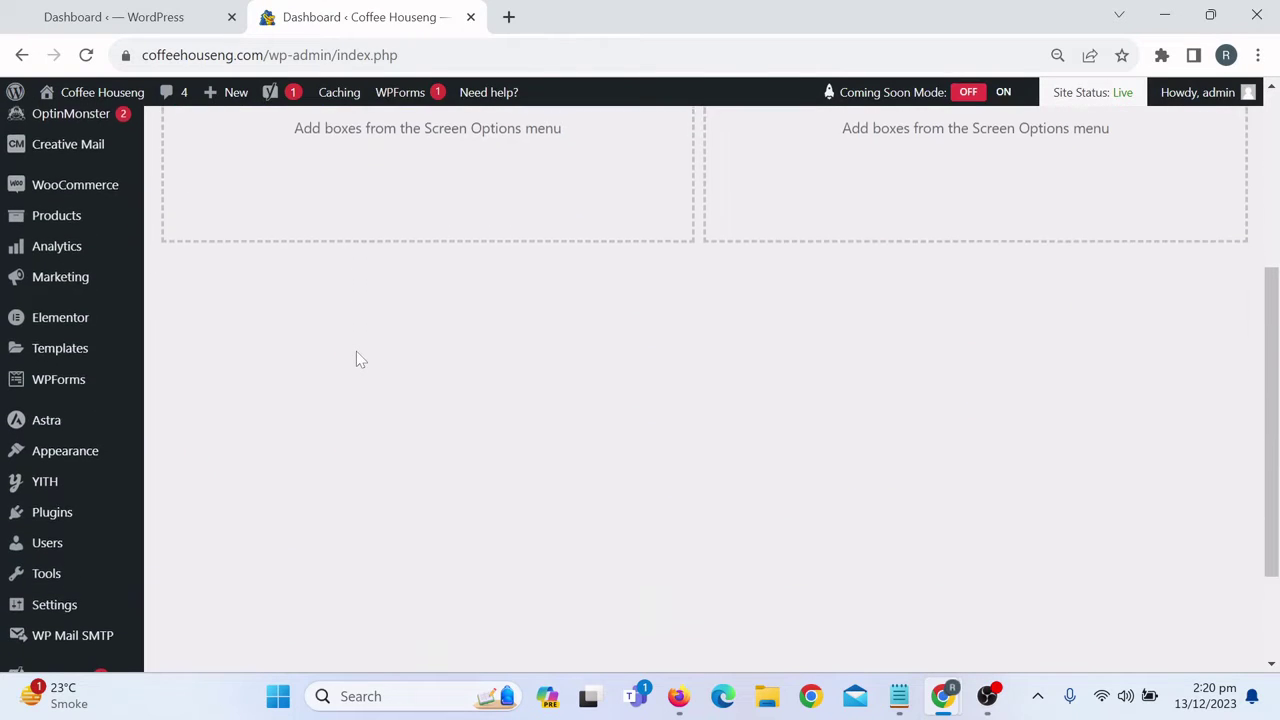
scroll(356, 352, down, 2)
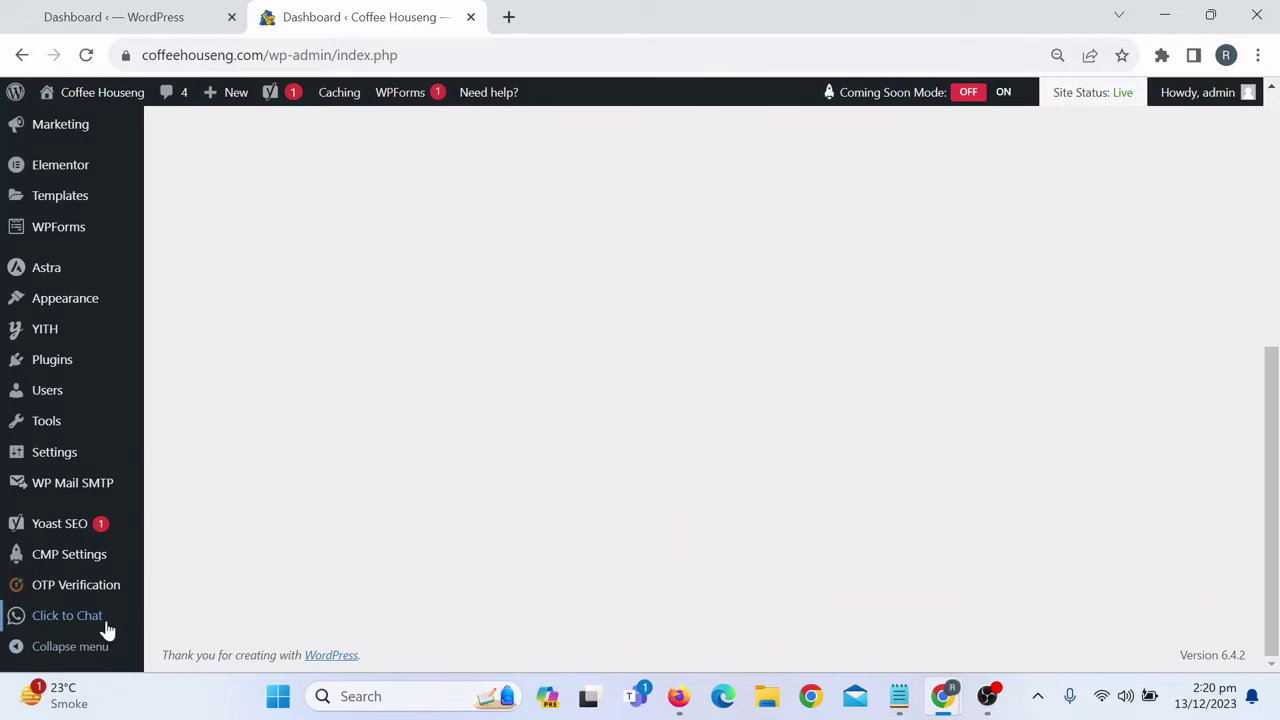
mouse_move(72, 590)
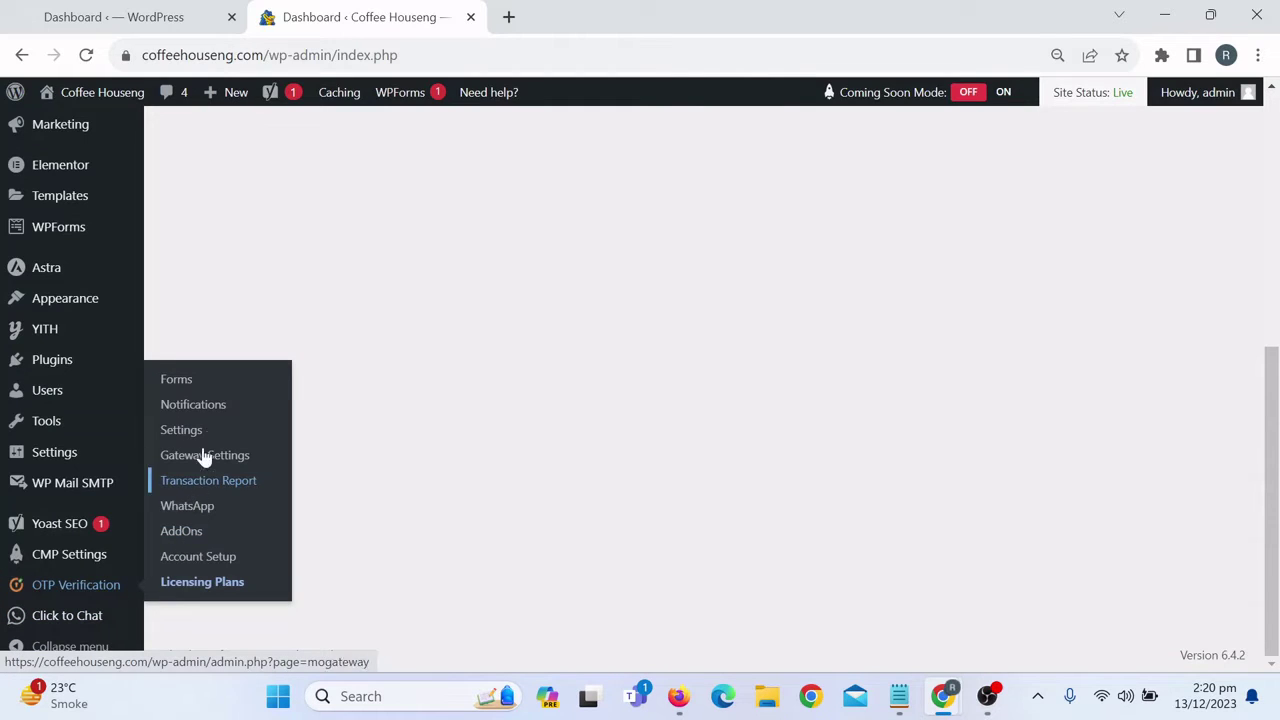
click(206, 386)
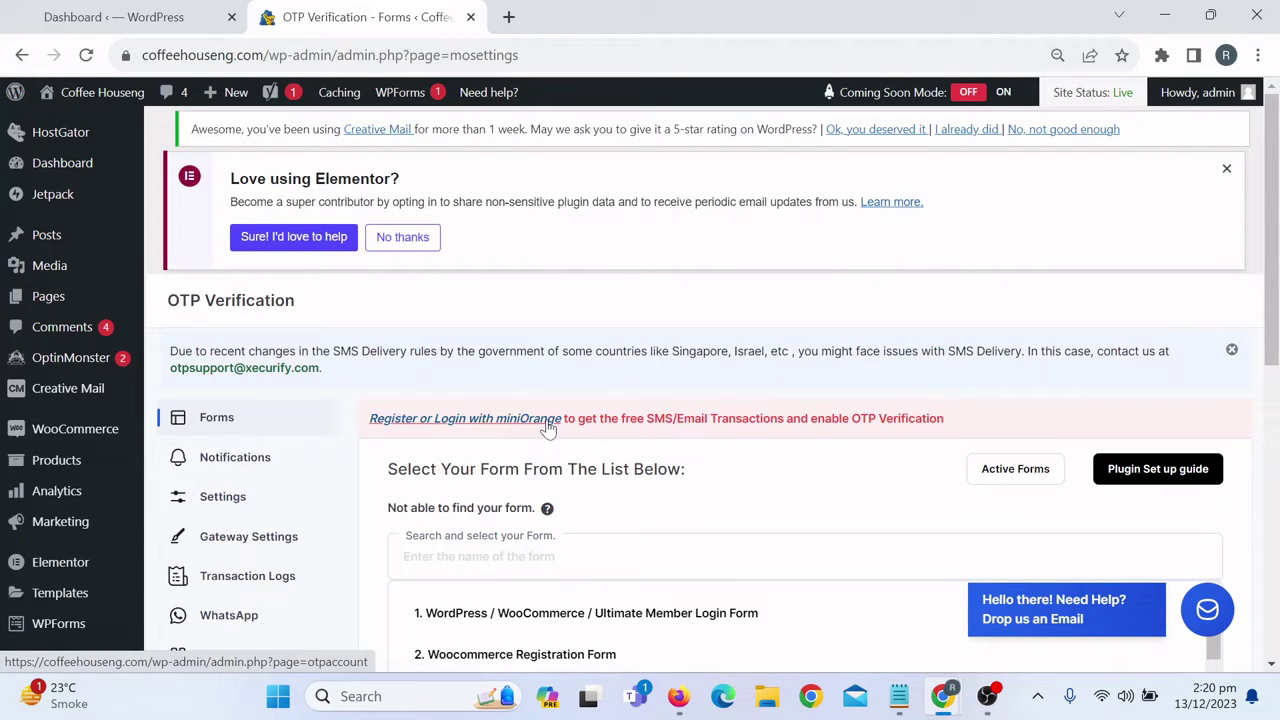
Step: Open the miniOrange Create new account form and empty its prefilled Email field
click(510, 425)
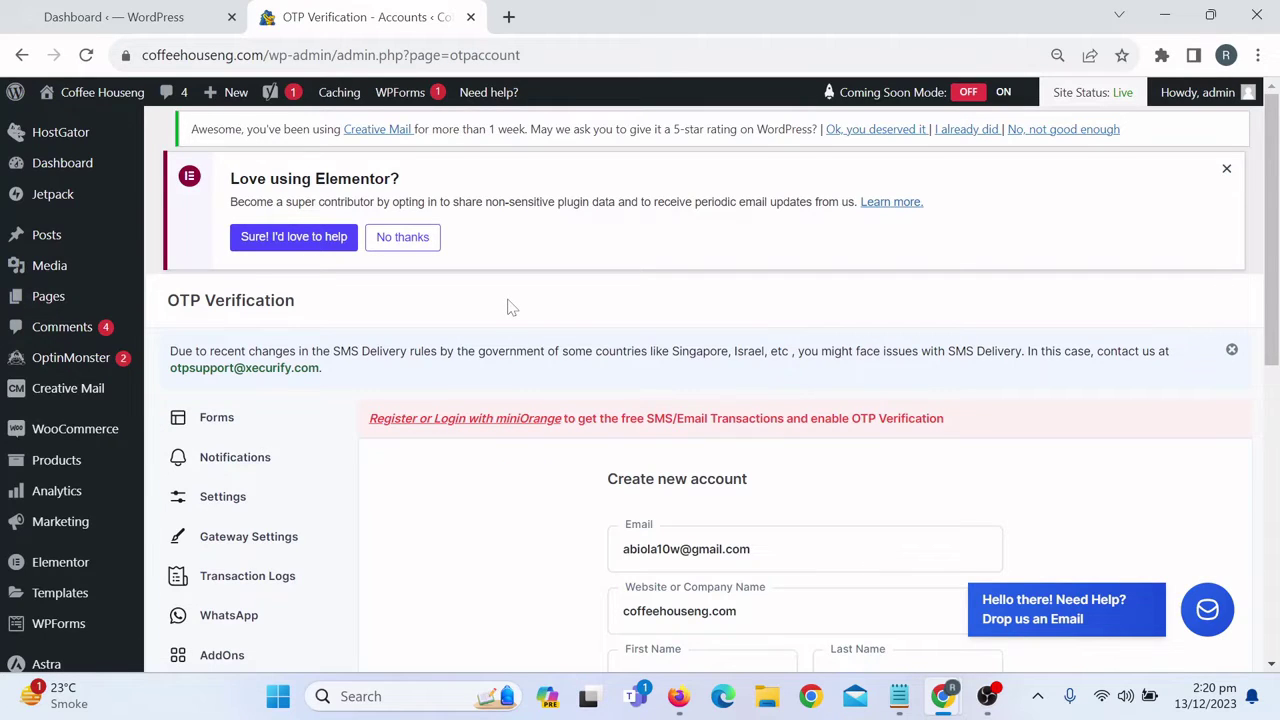
scroll(815, 420, down, 1)
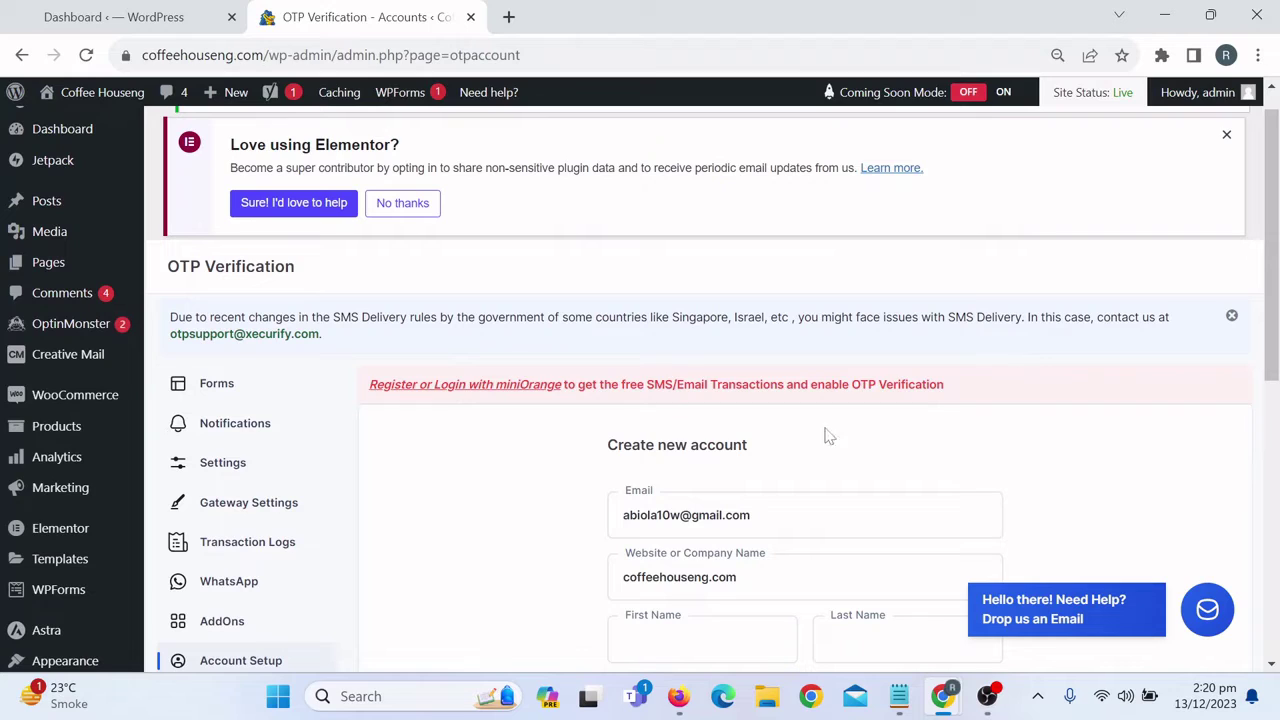
click(700, 515)
key(ctrl+a)
key(BackSpace)
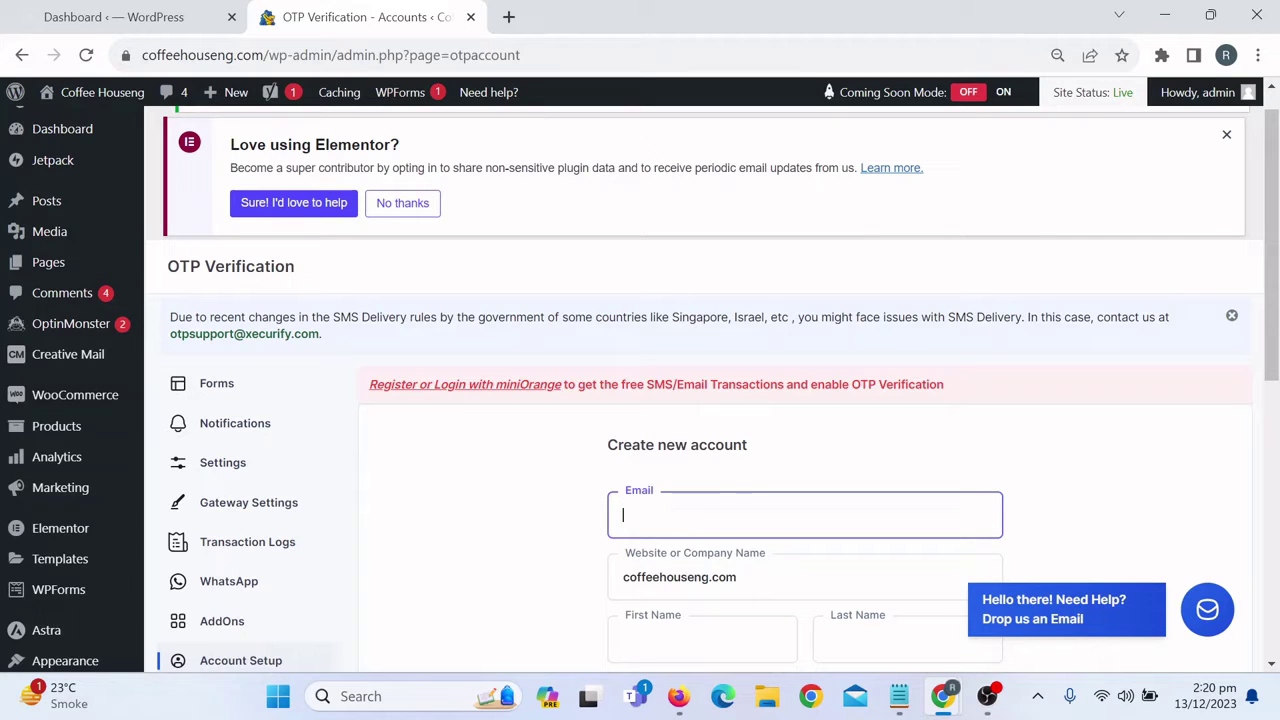
mouse_move(905, 714)
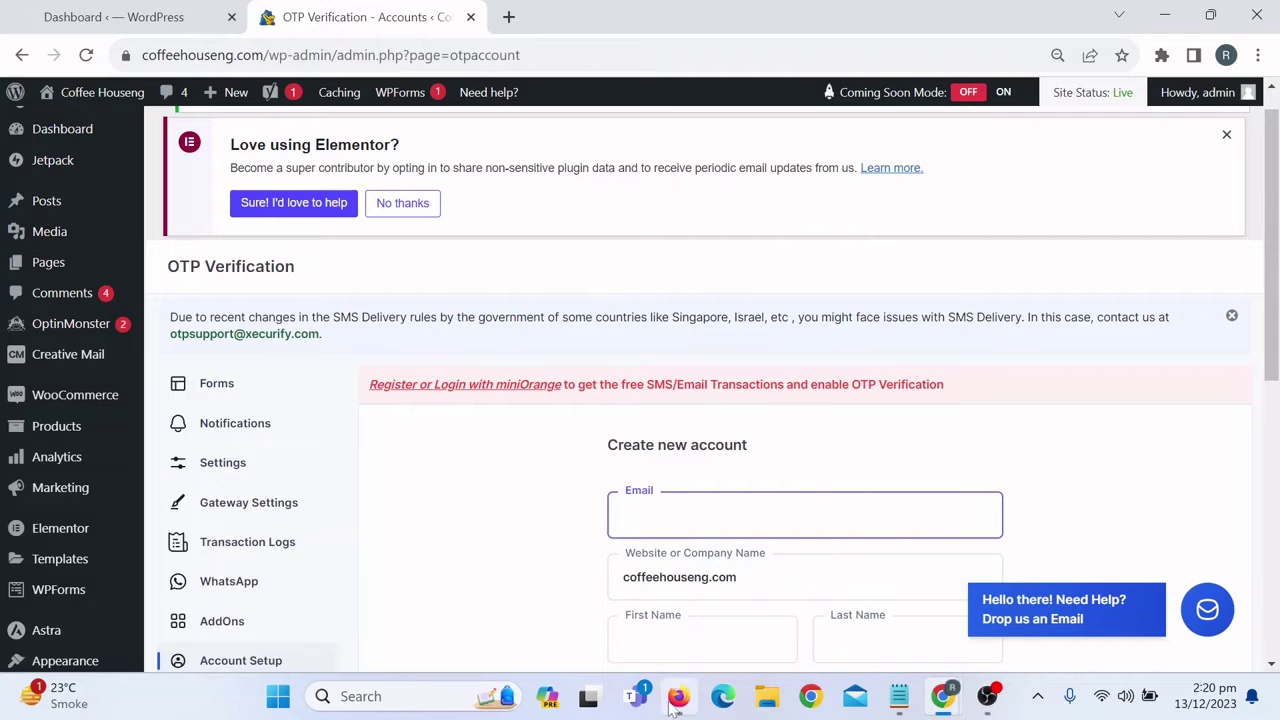
Step: Copy the signed-in account's email address from Gmail's avatar panel in Firefox, then return to Chrome
mouse_move(672, 706)
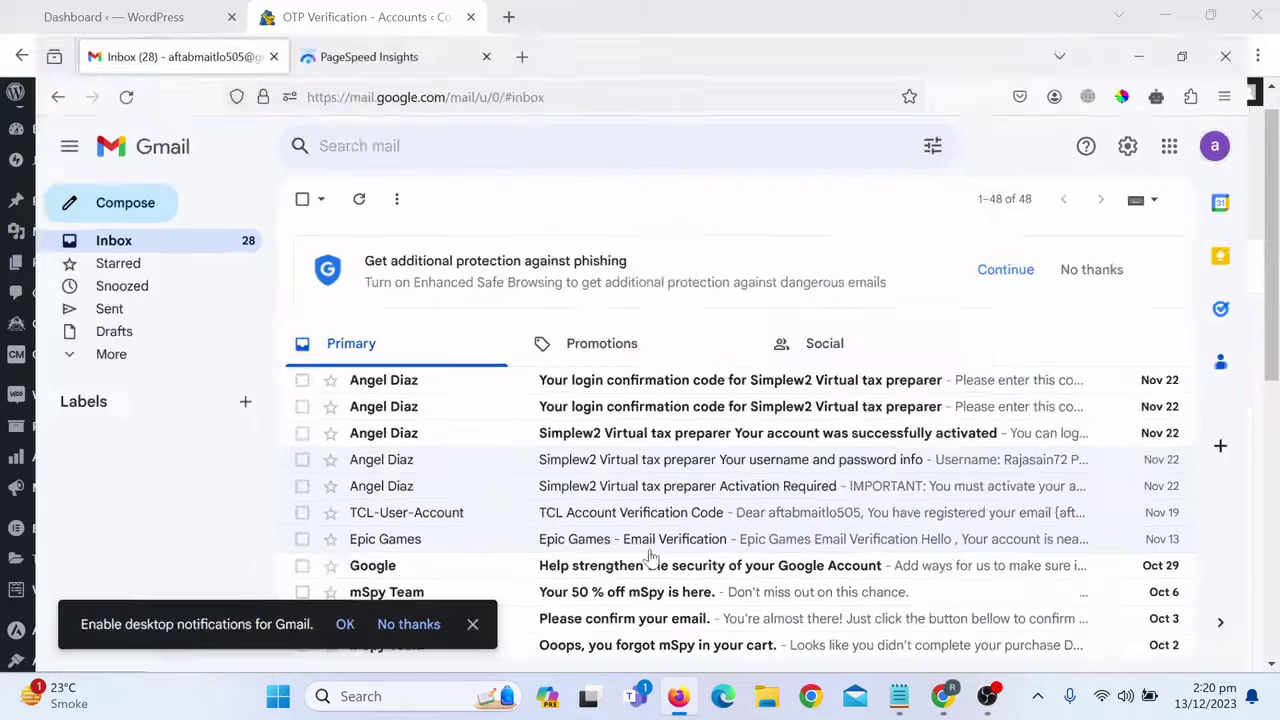
click(652, 560)
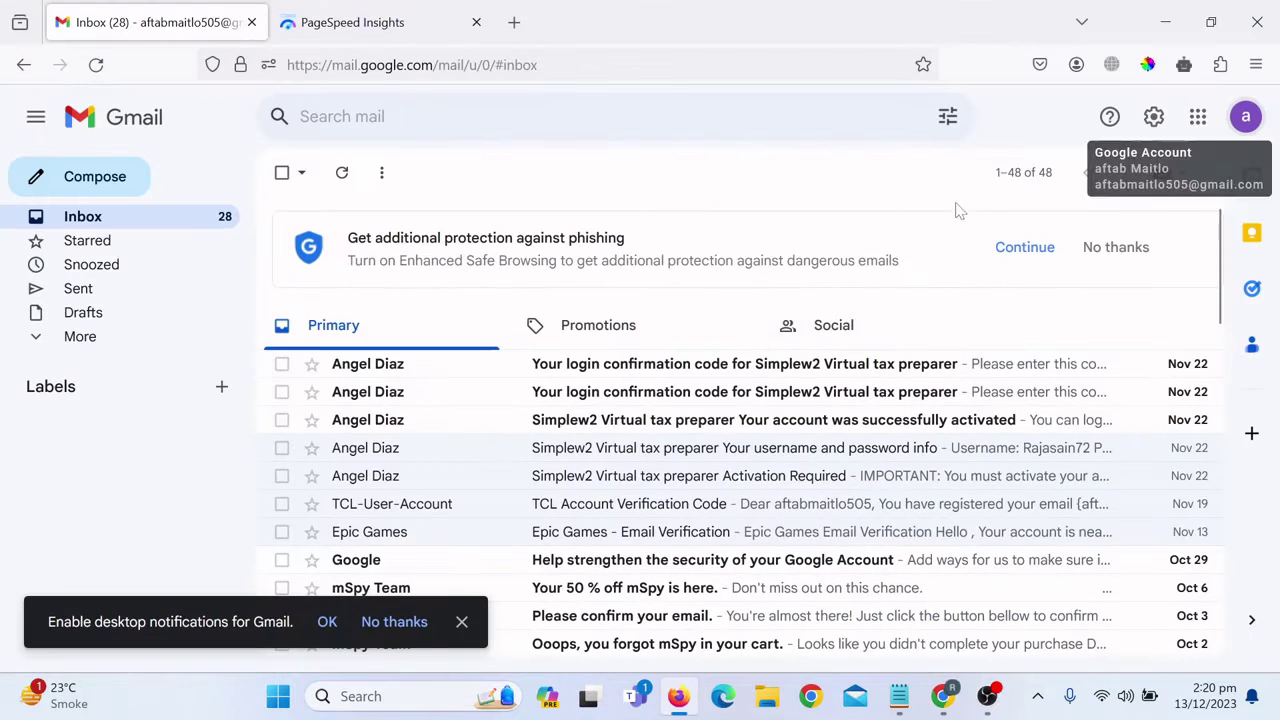
click(1245, 122)
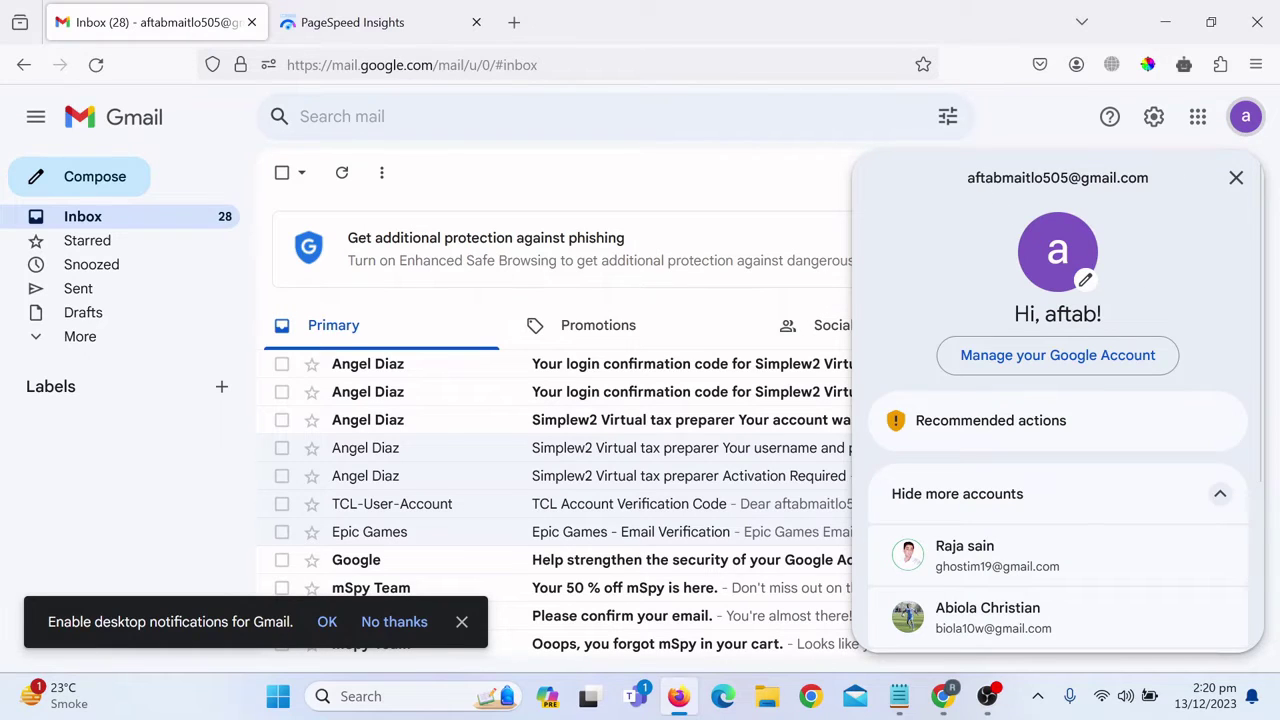
drag(966, 178, 1183, 188)
key(ctrl+c)
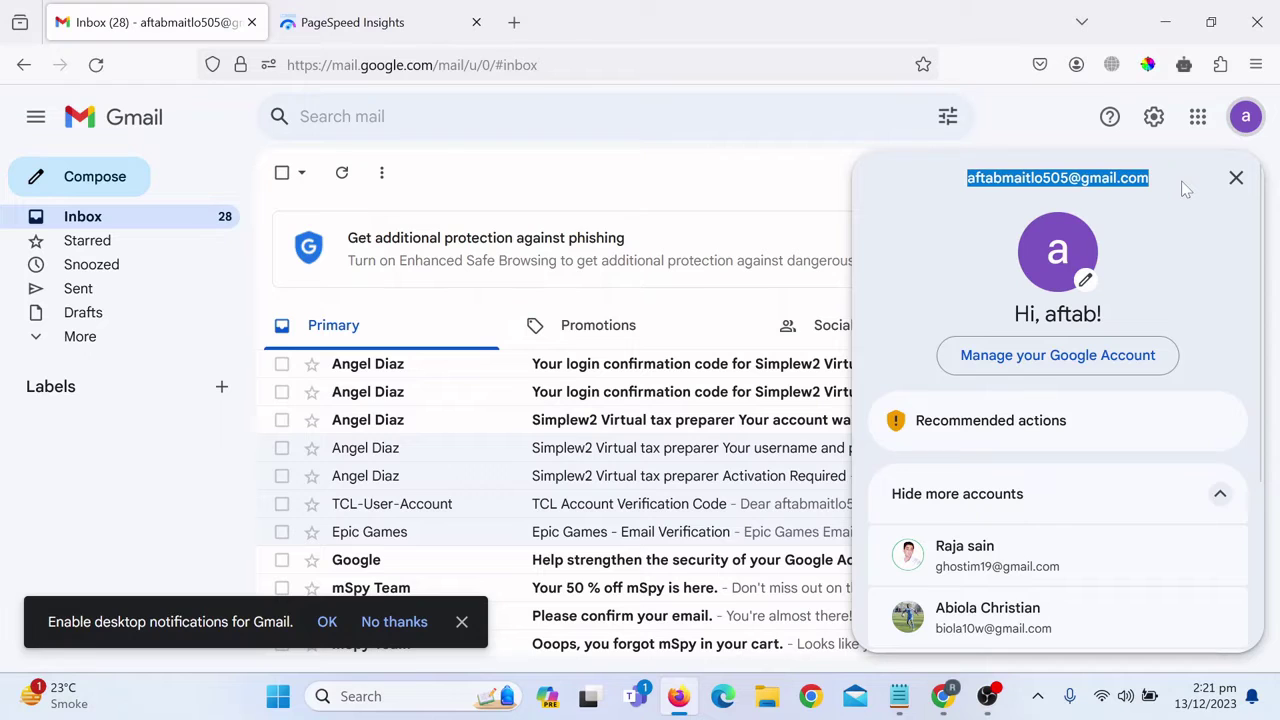
click(694, 166)
mouse_move(952, 692)
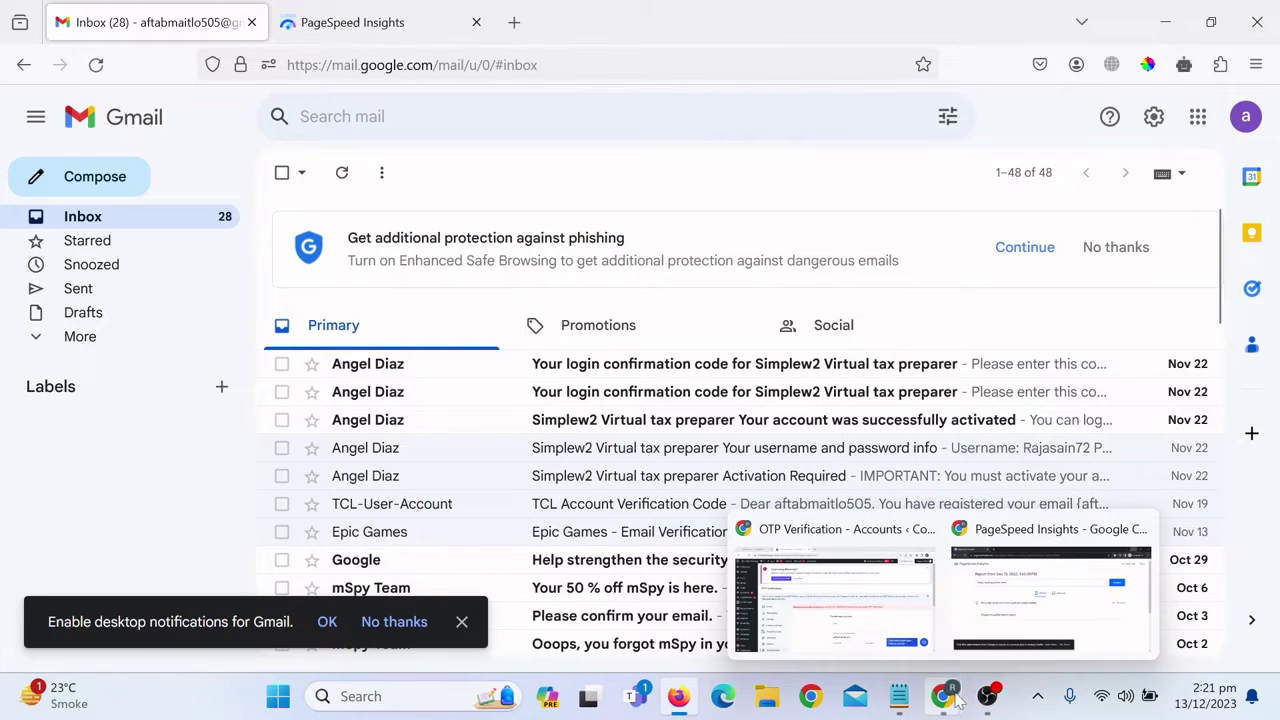
click(840, 618)
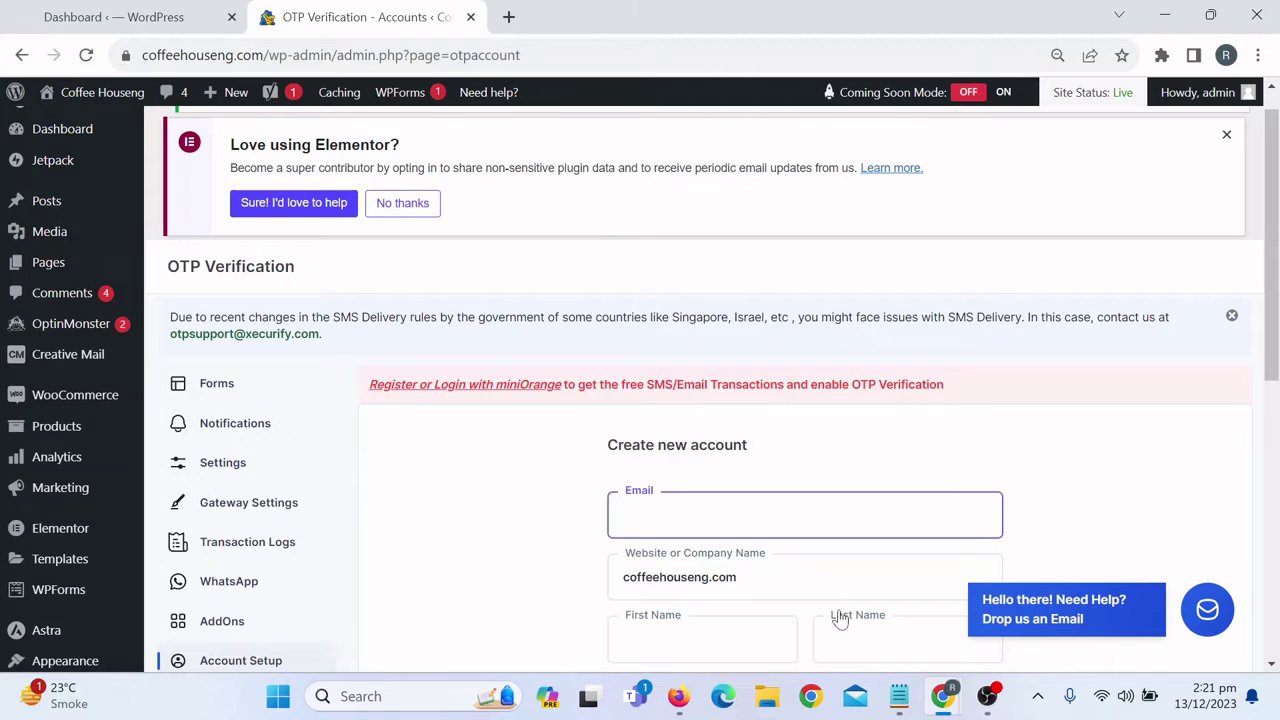
Step: Paste the copied email and fill in the First Name and Last Name fields
key(ctrl+v)
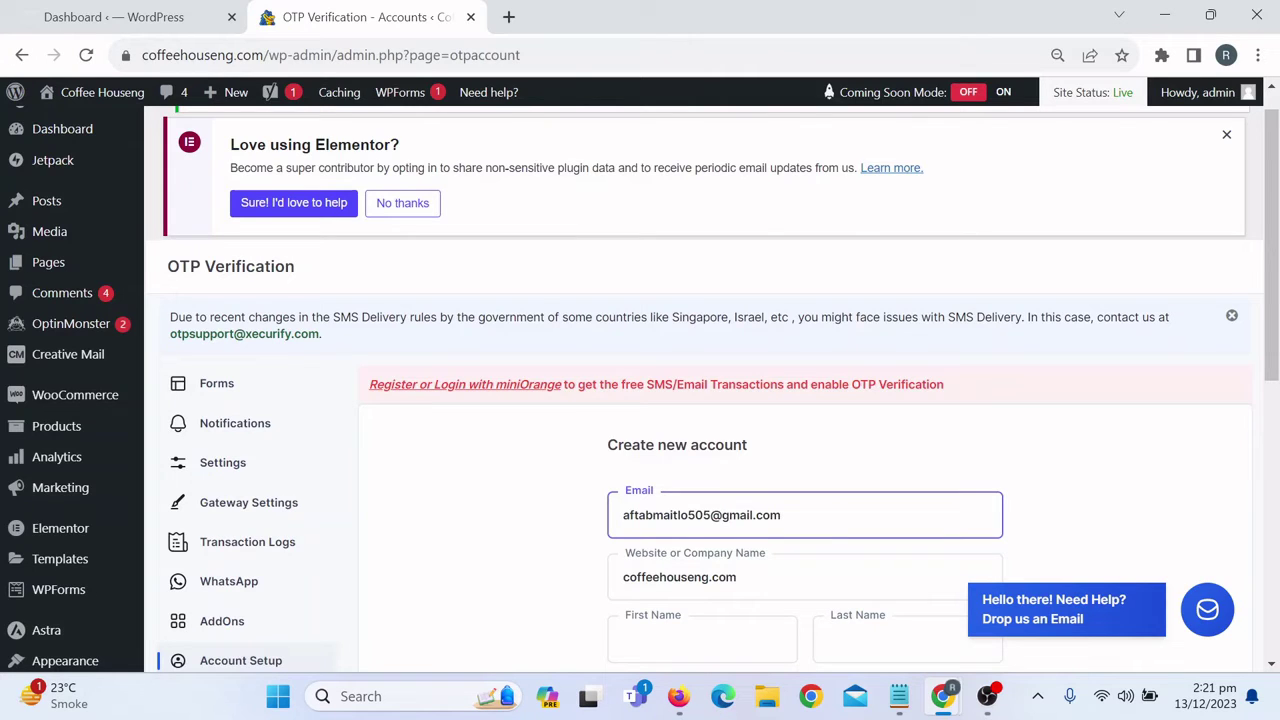
scroll(1023, 477, down, 1)
click(700, 507)
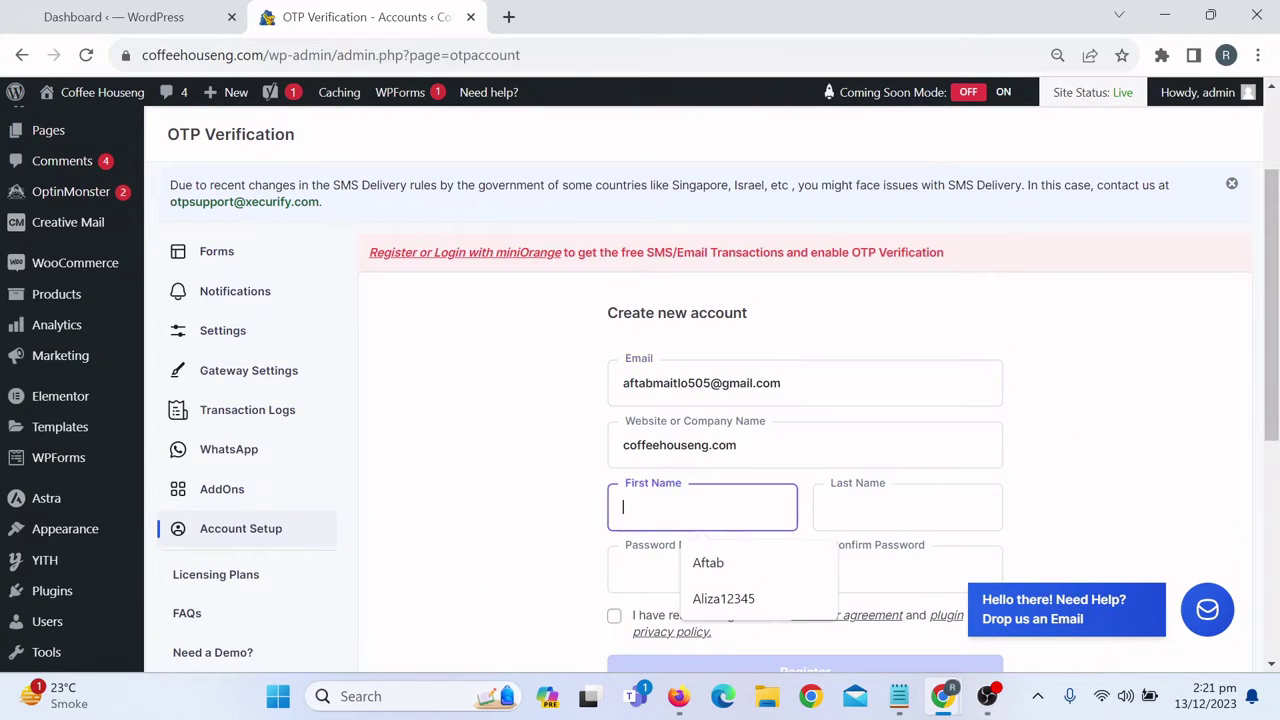
key(Caps_Lock)
text(aja)
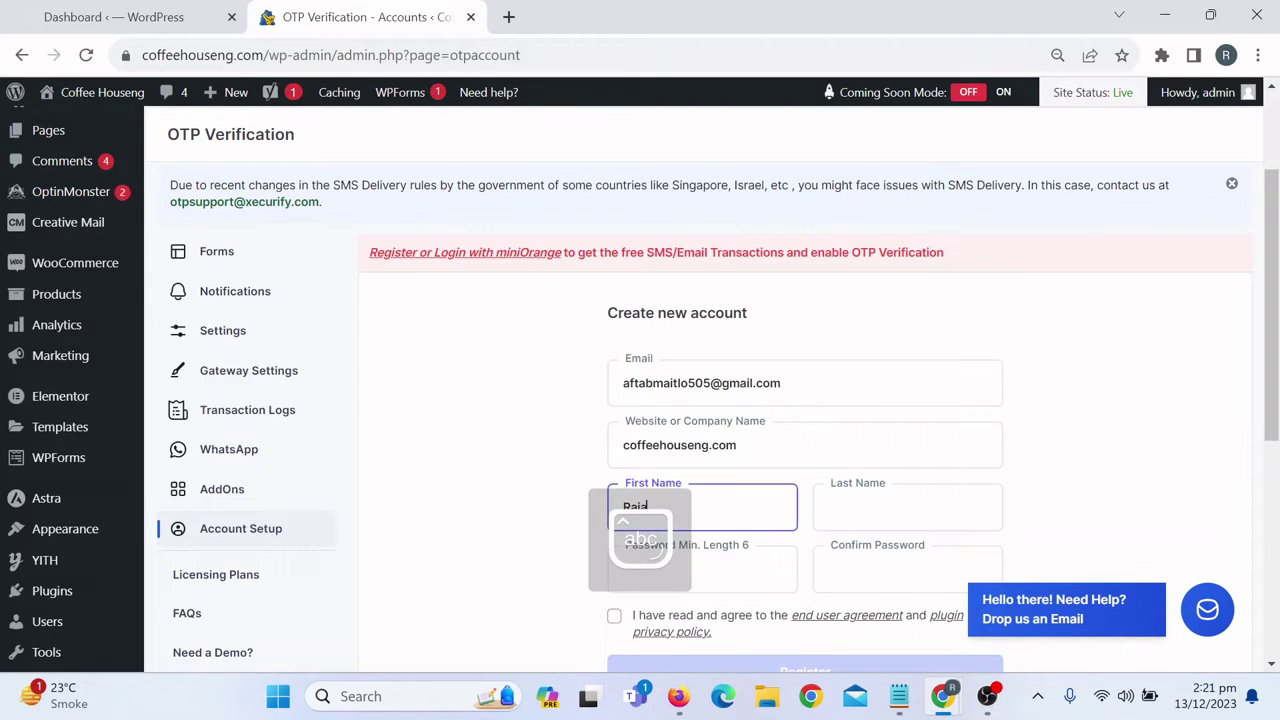
key(Tab)
key(Caps_Lock)
text(S)
key(Caps_Lock)
key(BackSpace)
text(sS)
key(Caps_Lock)
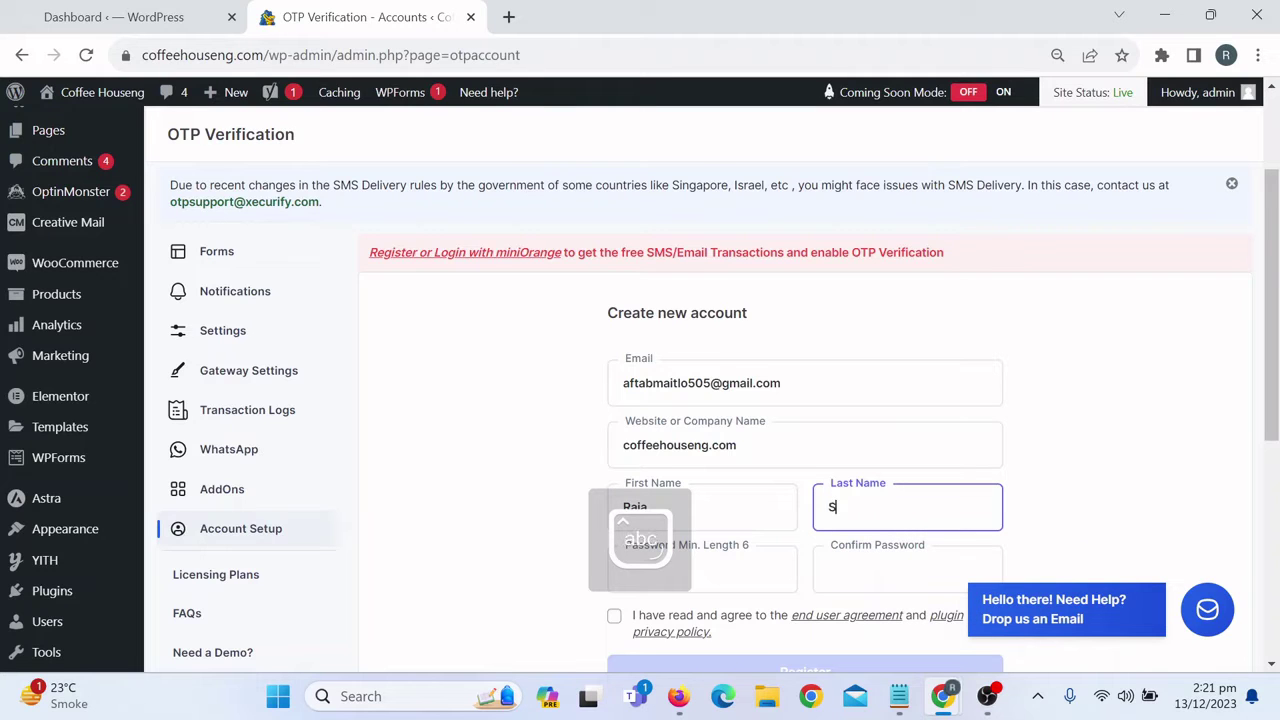
scroll(640, 390, down, 1)
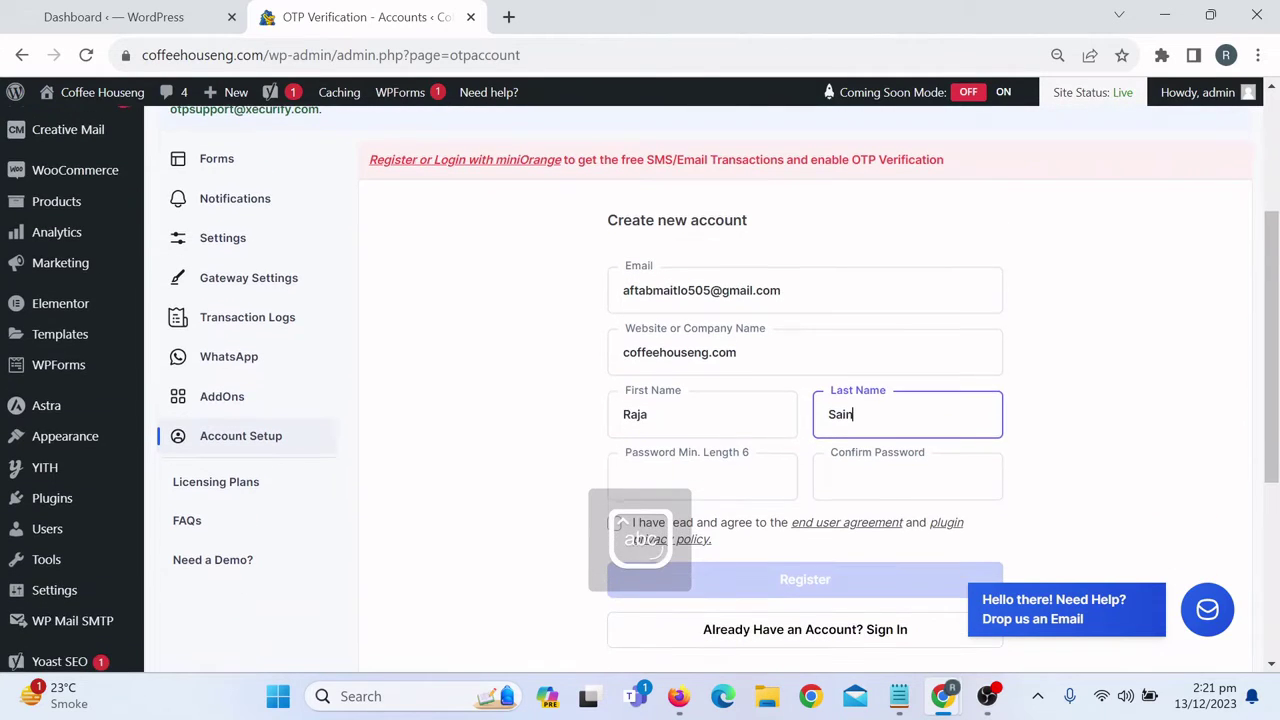
Step: Enter and confirm the account password, accept the user agreement, and Register
key(Tab)
text(a)
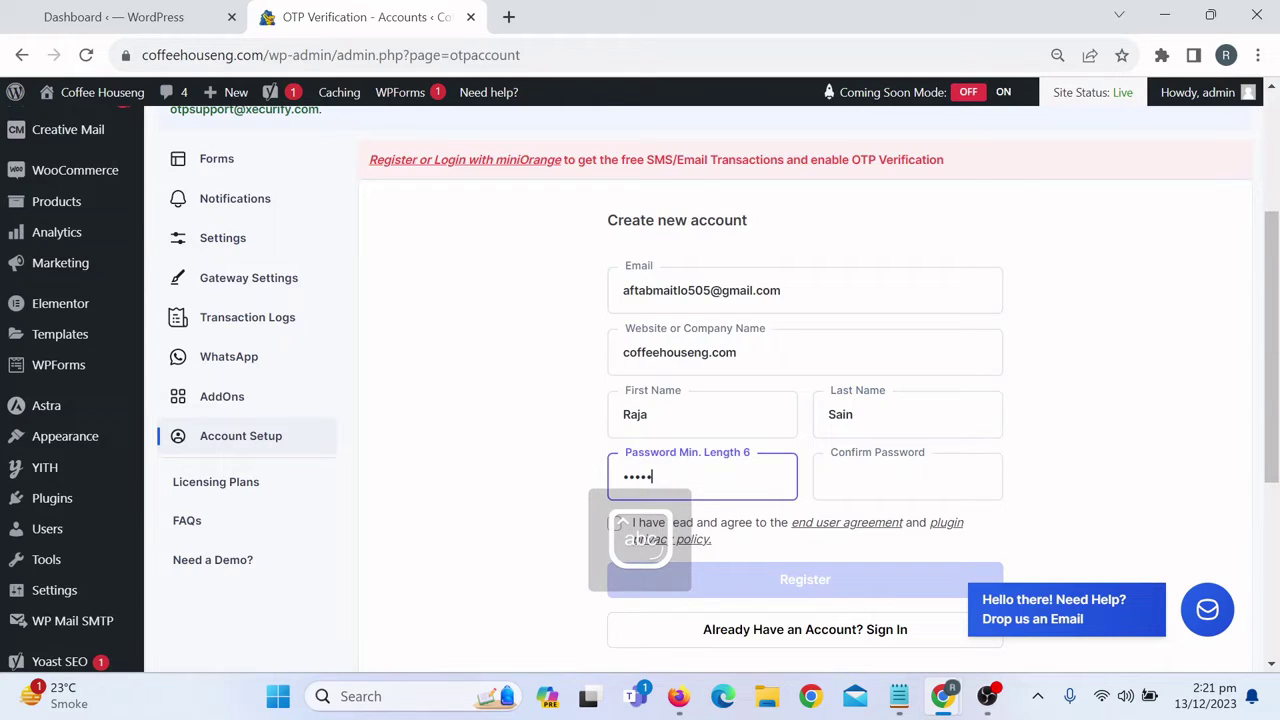
text(a)
key(Tab)
key(Caps_Lock)
text(a)
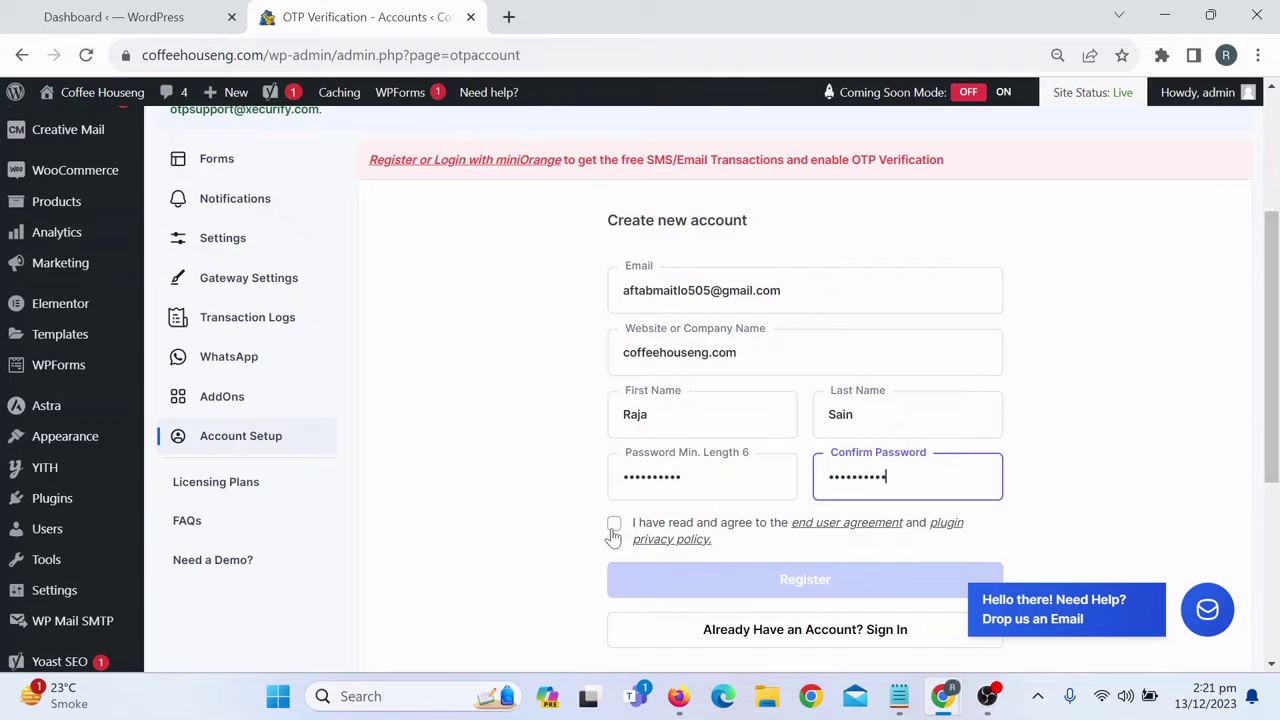
click(613, 529)
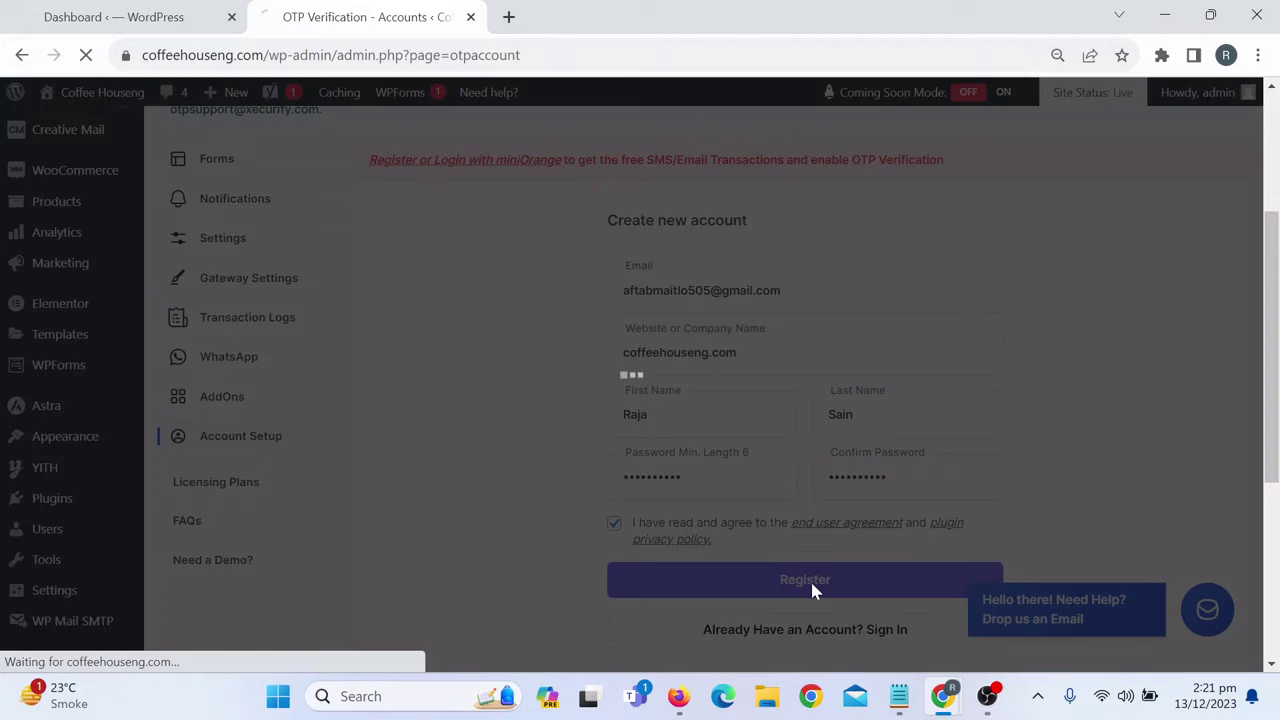
click(812, 588)
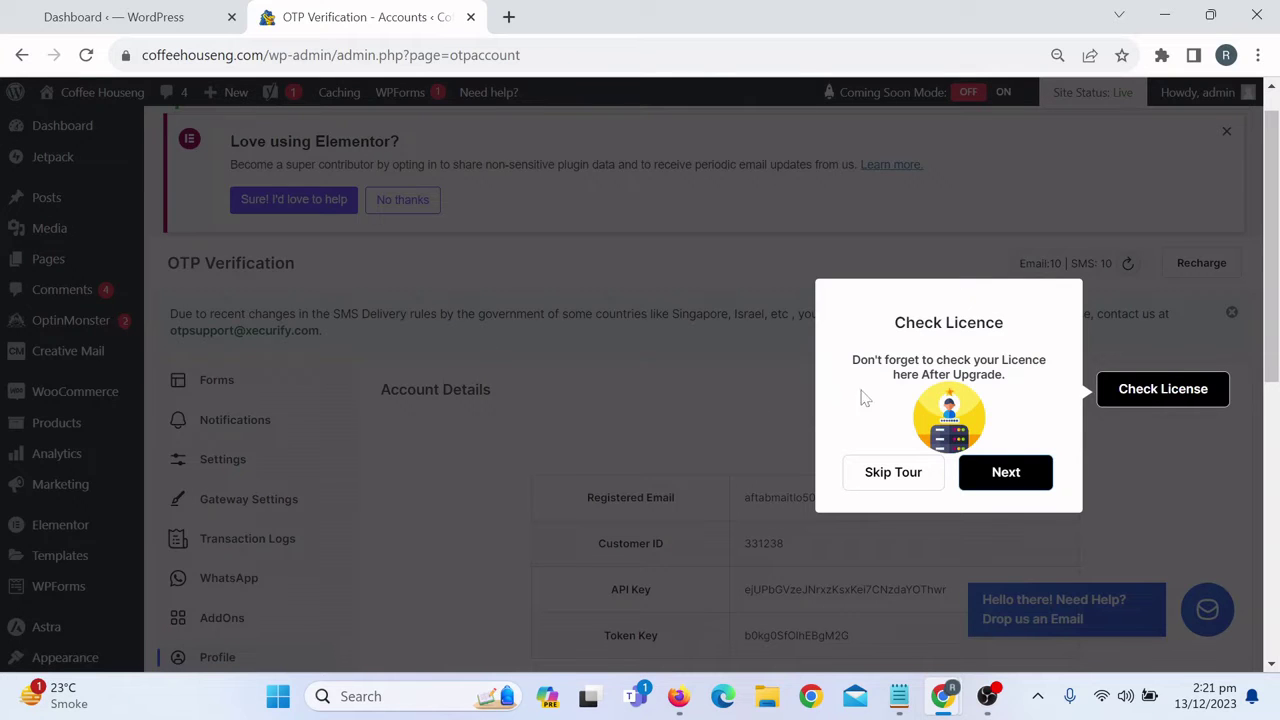
Step: Skip the Check Licence tour to reveal Account Details with Email: 10 | SMS: 10 credits
click(918, 482)
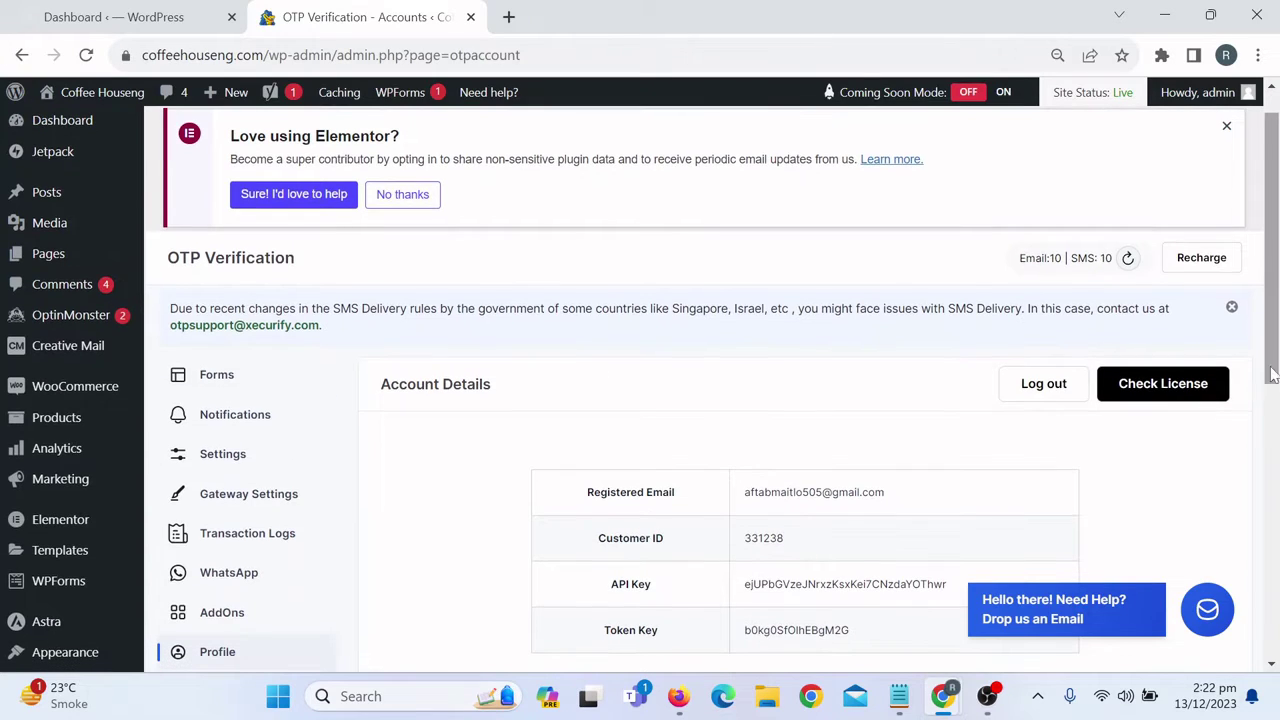
mouse_move(65, 595)
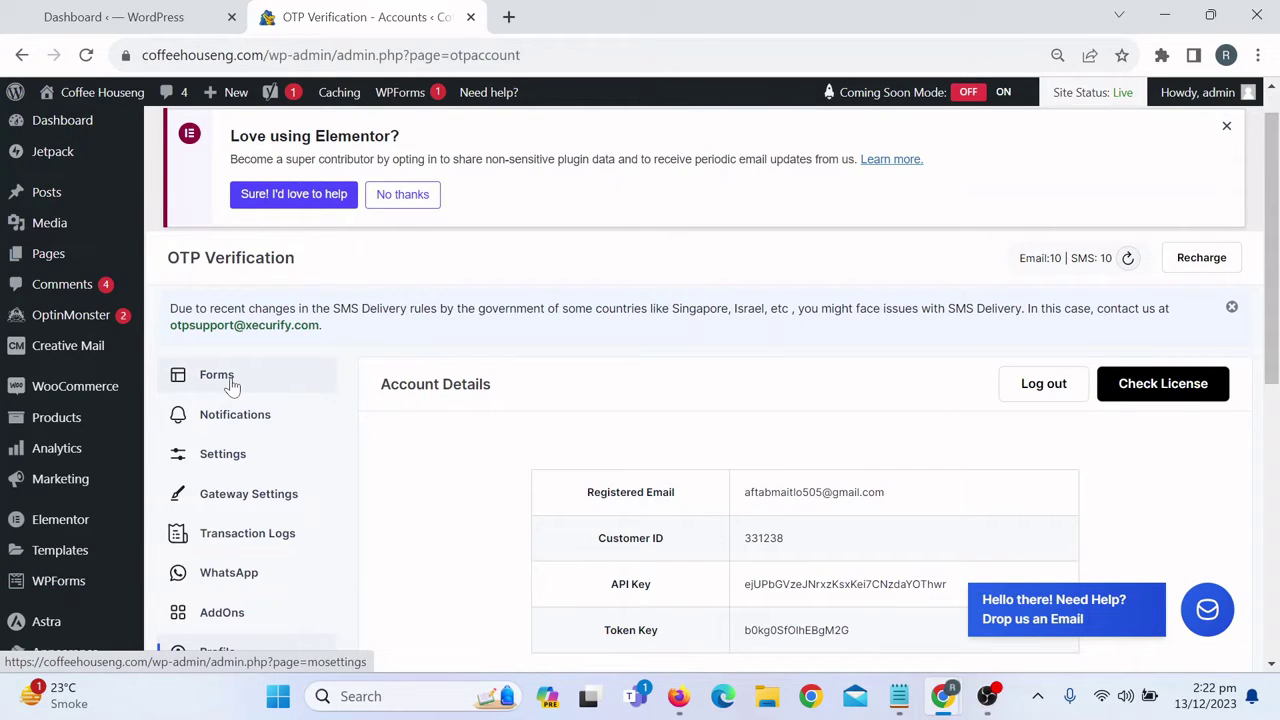
Step: Filter the OTP Verification Forms list by 'wp' and select 8. WPForms
click(231, 386)
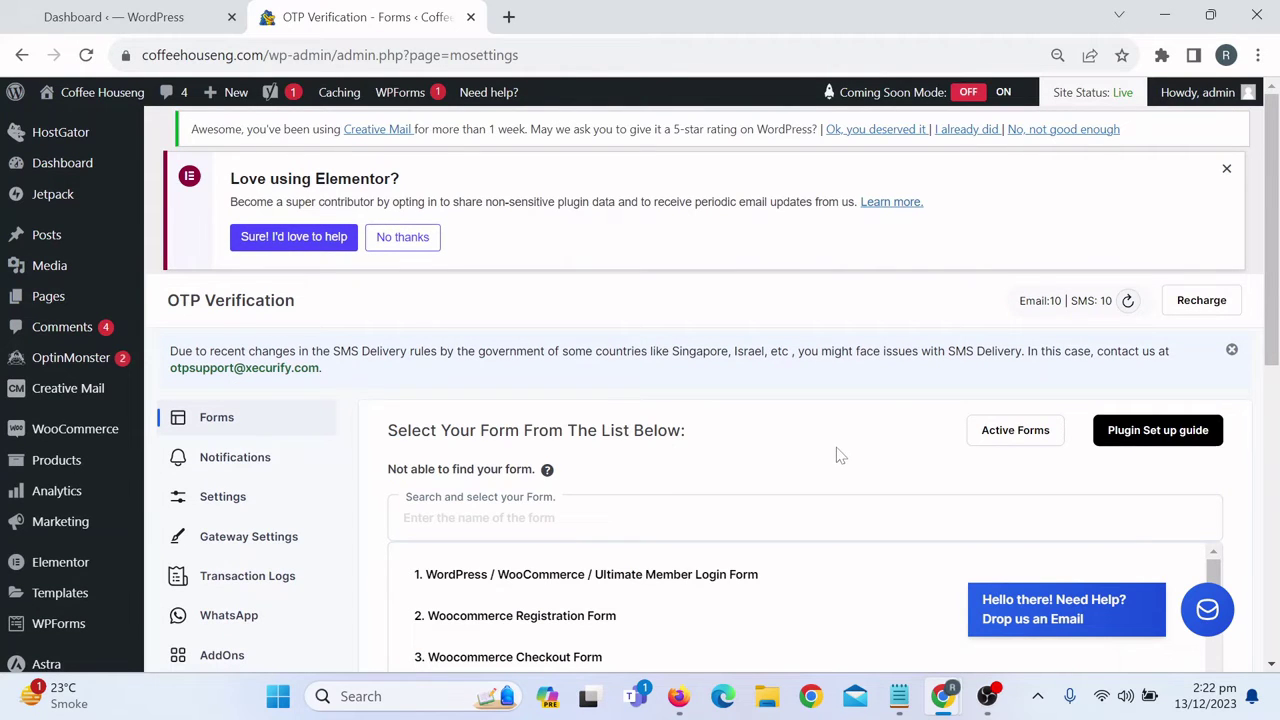
scroll(836, 457, down, 1)
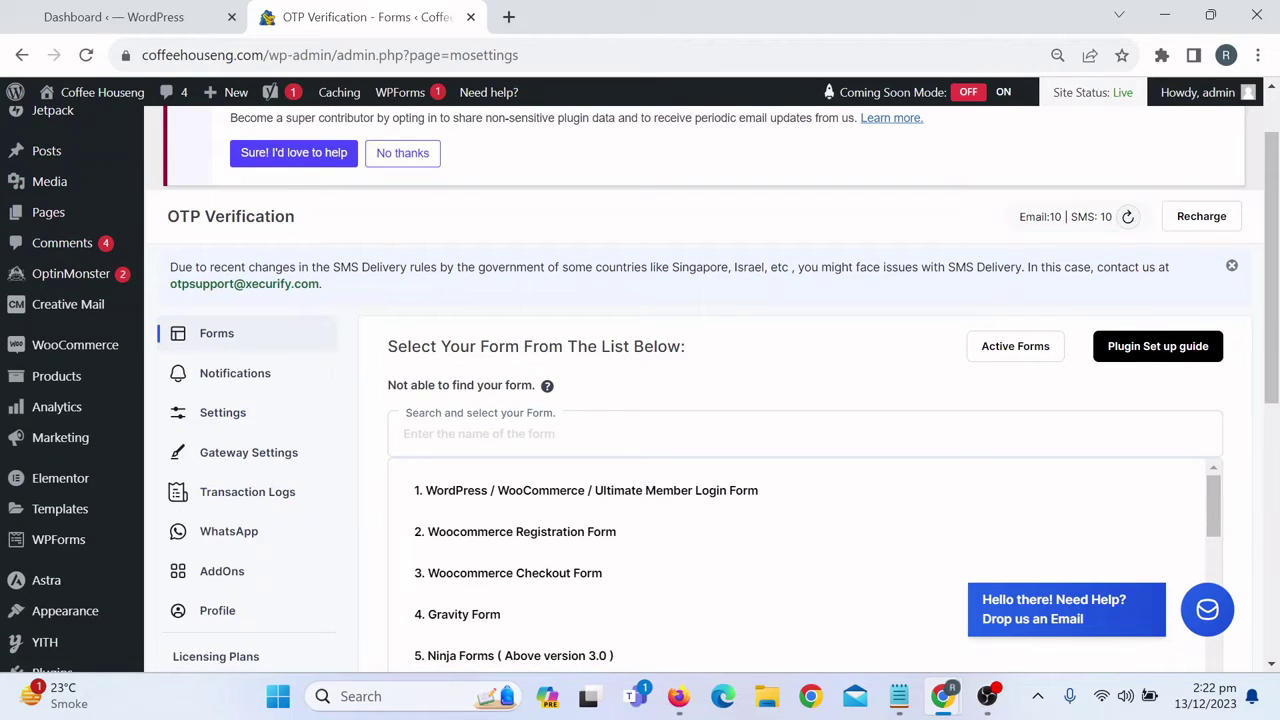
click(403, 433)
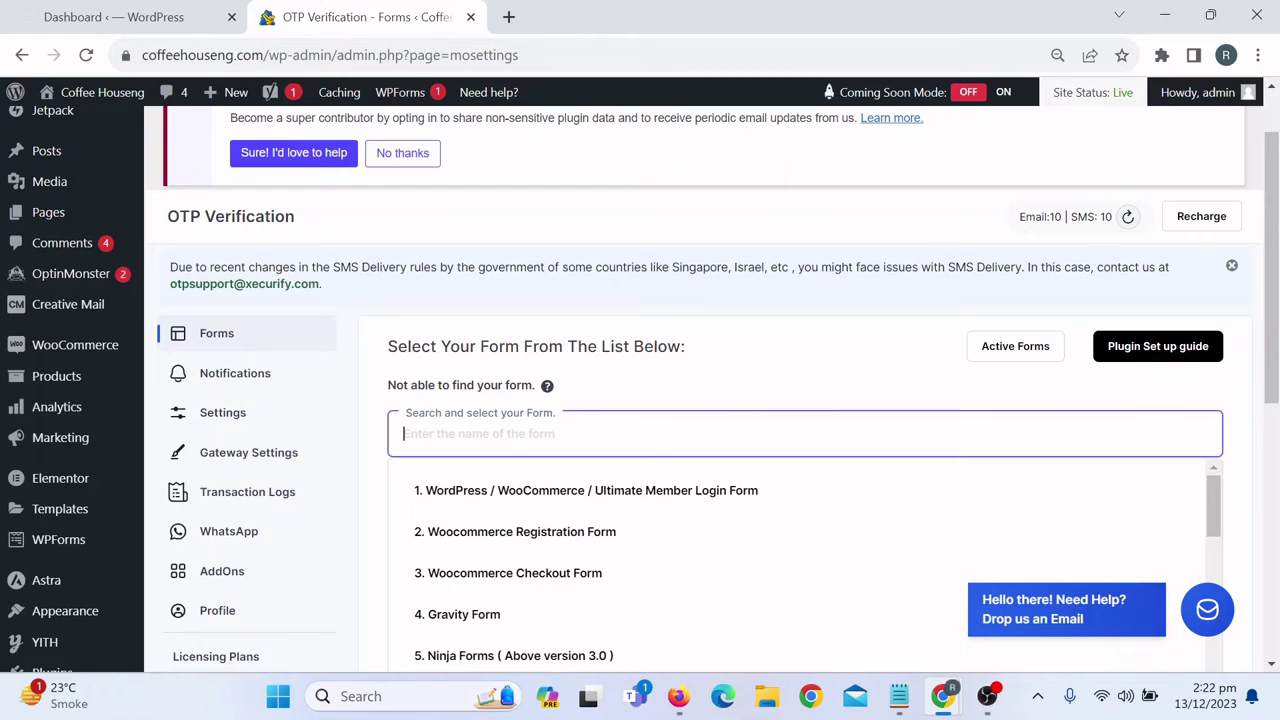
text(wp)
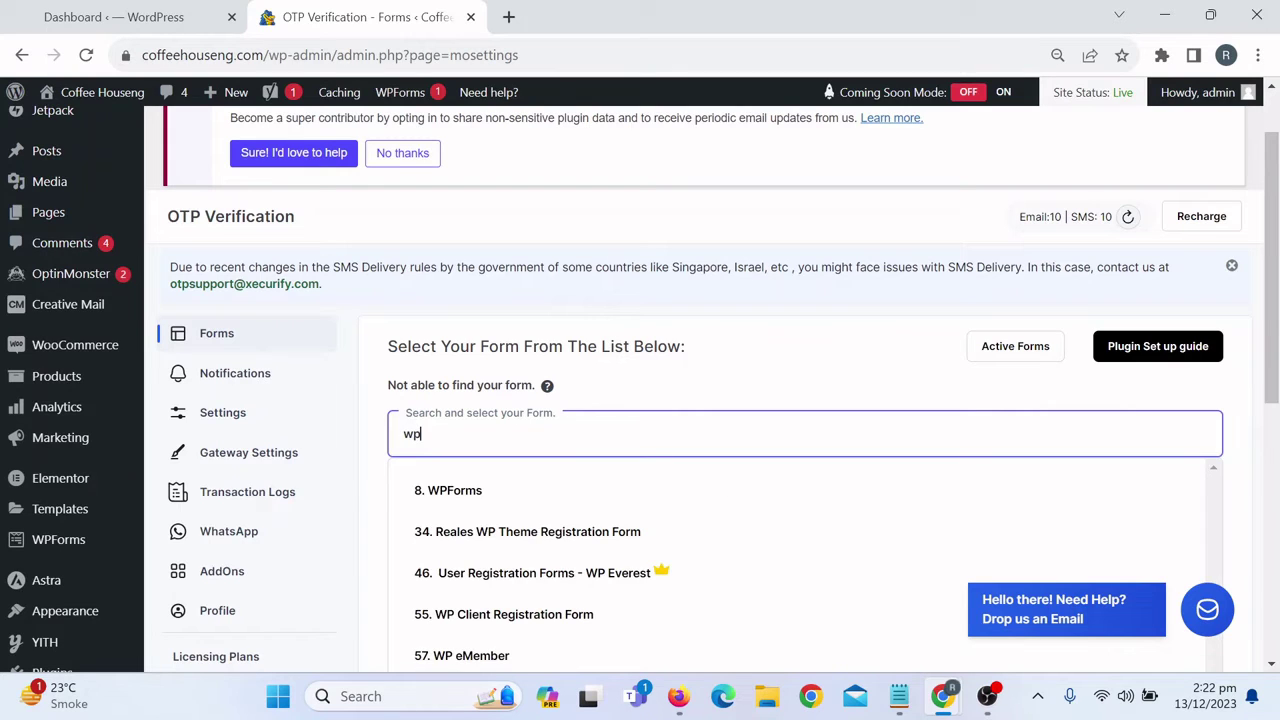
click(469, 504)
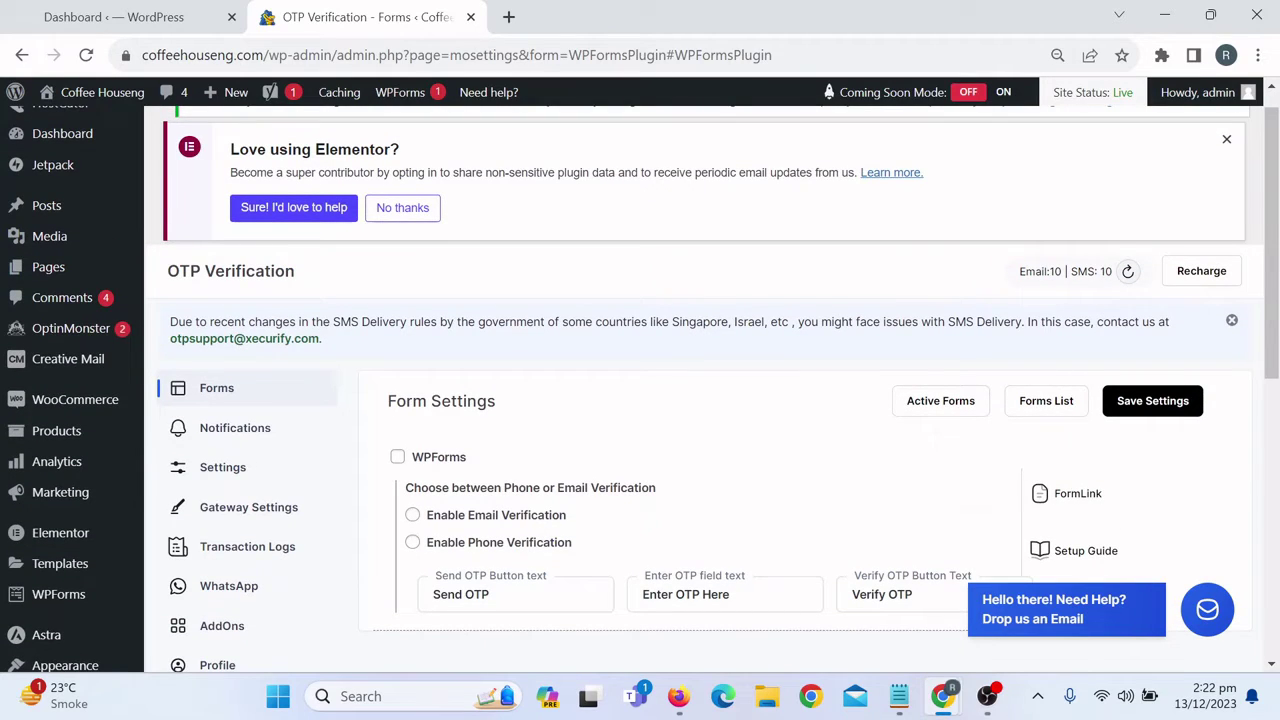
scroll(586, 491, down, 1)
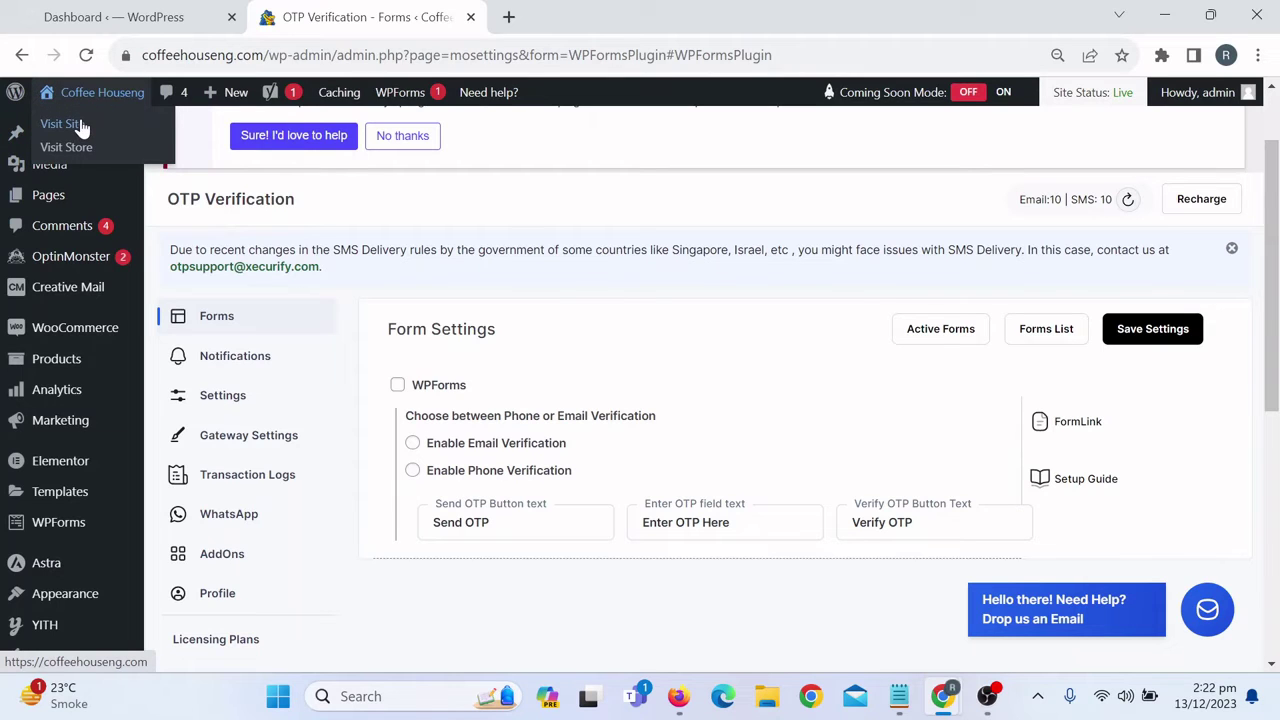
Step: Open the live Coffee Houseng site in a new tab and view its Contact Us page
right_click(83, 121)
click(113, 137)
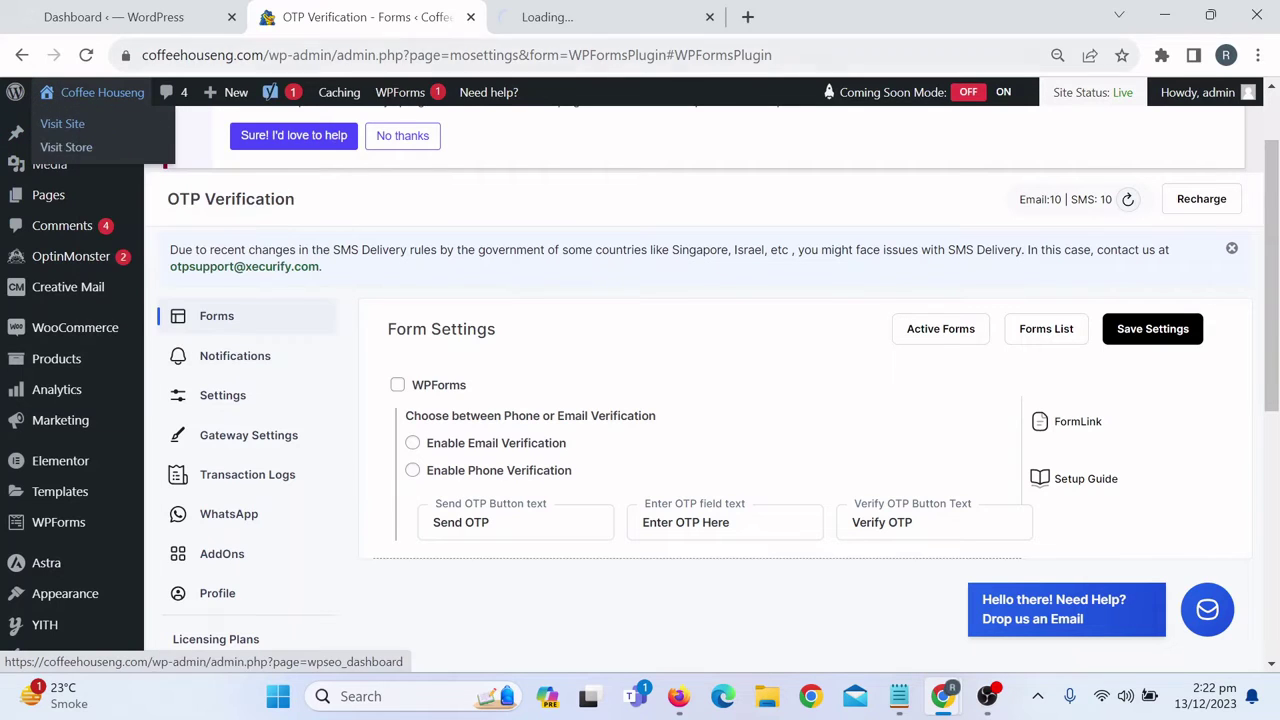
click(585, 17)
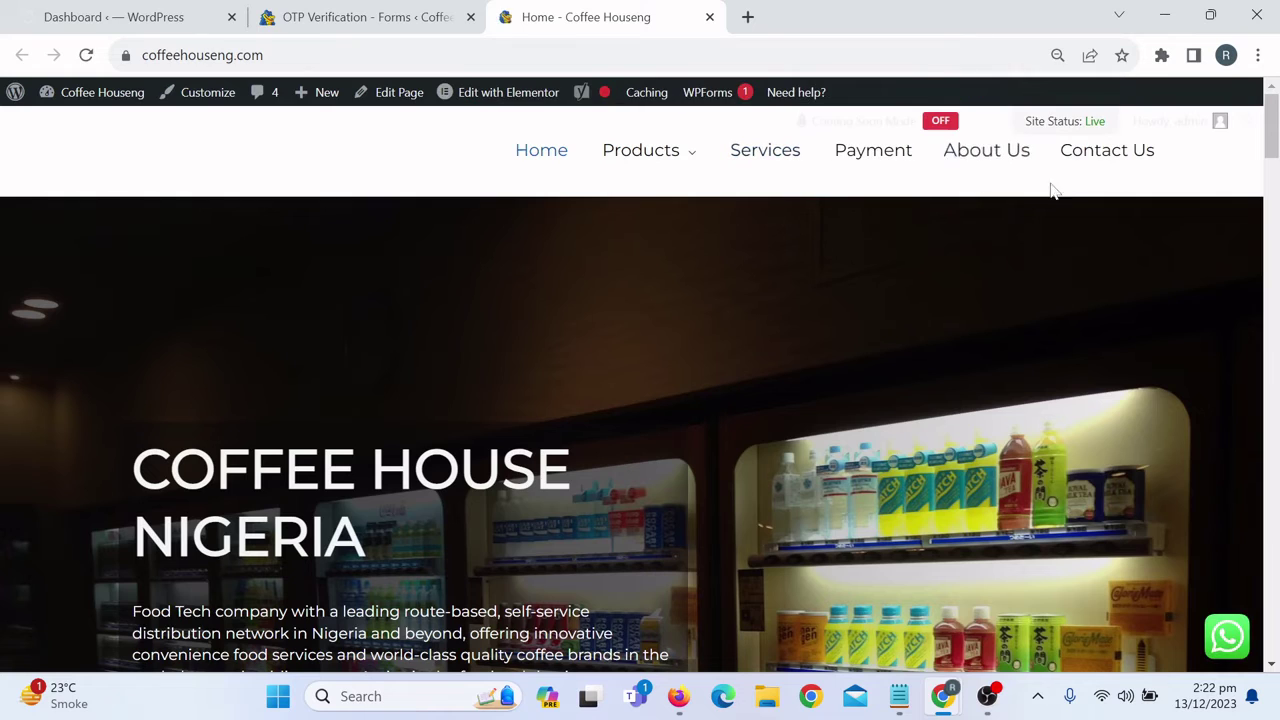
click(1100, 168)
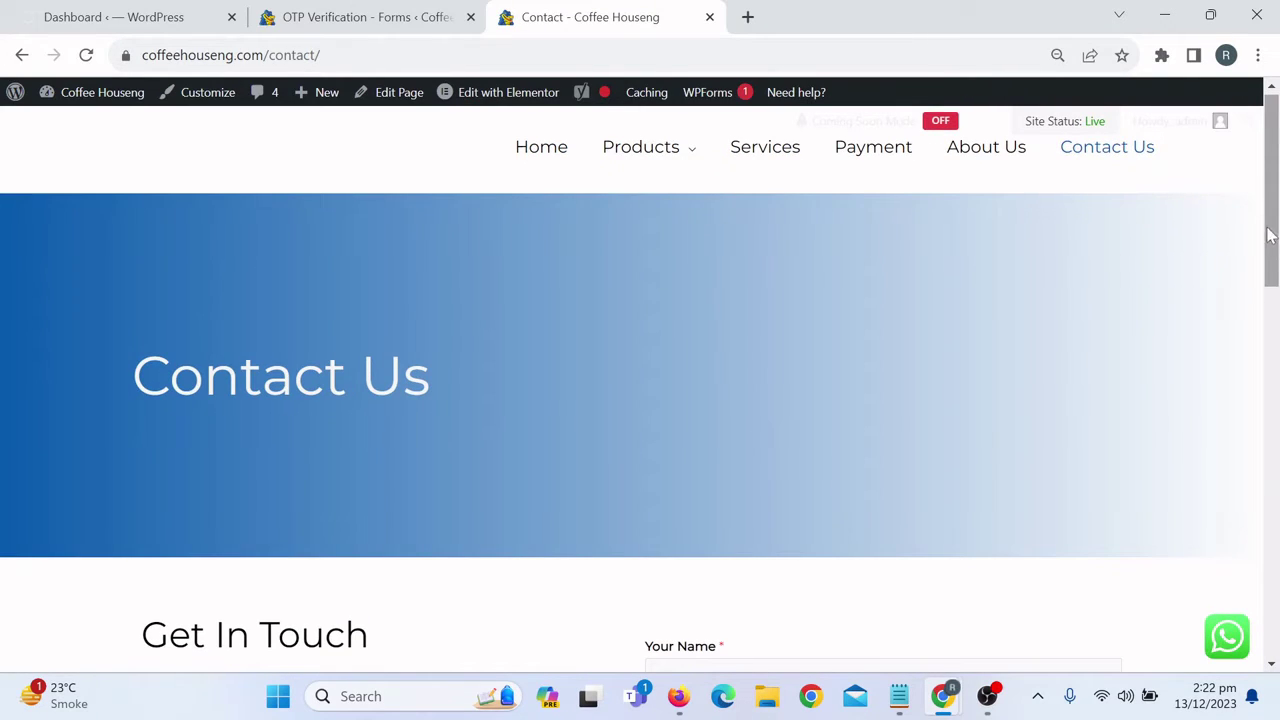
scroll(1117, 277, down, 3)
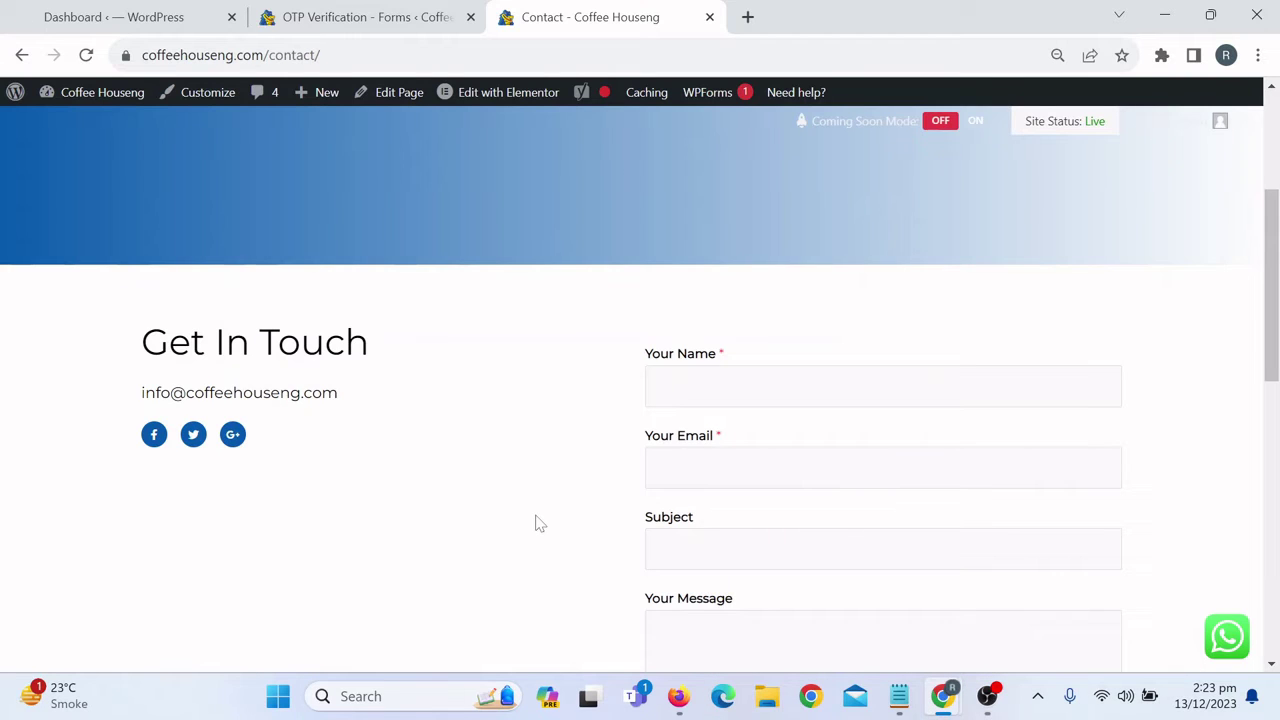
scroll(537, 522, down, 2)
scroll(537, 522, up, 2)
scroll(537, 522, up, 1)
Step: Inspect the required Your Email field on the Contact form, then return to the OTP Verification tab
click(656, 490)
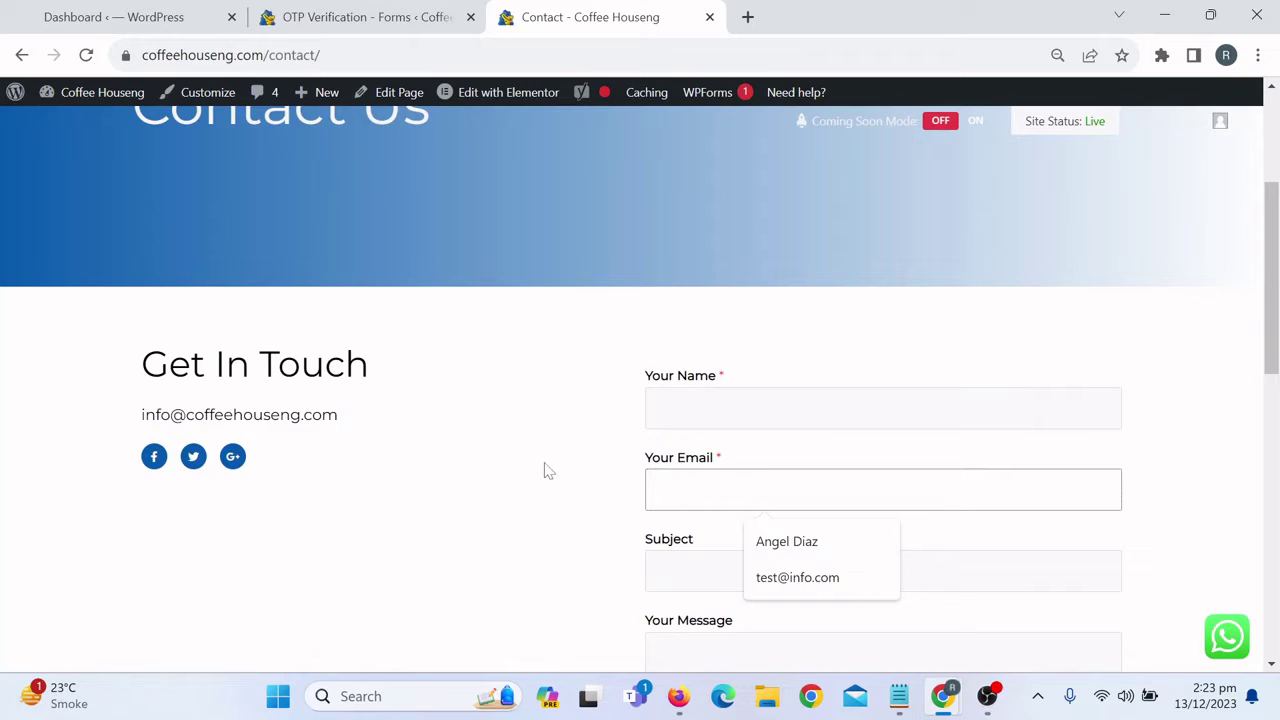
drag(700, 466, 774, 457)
click(645, 460)
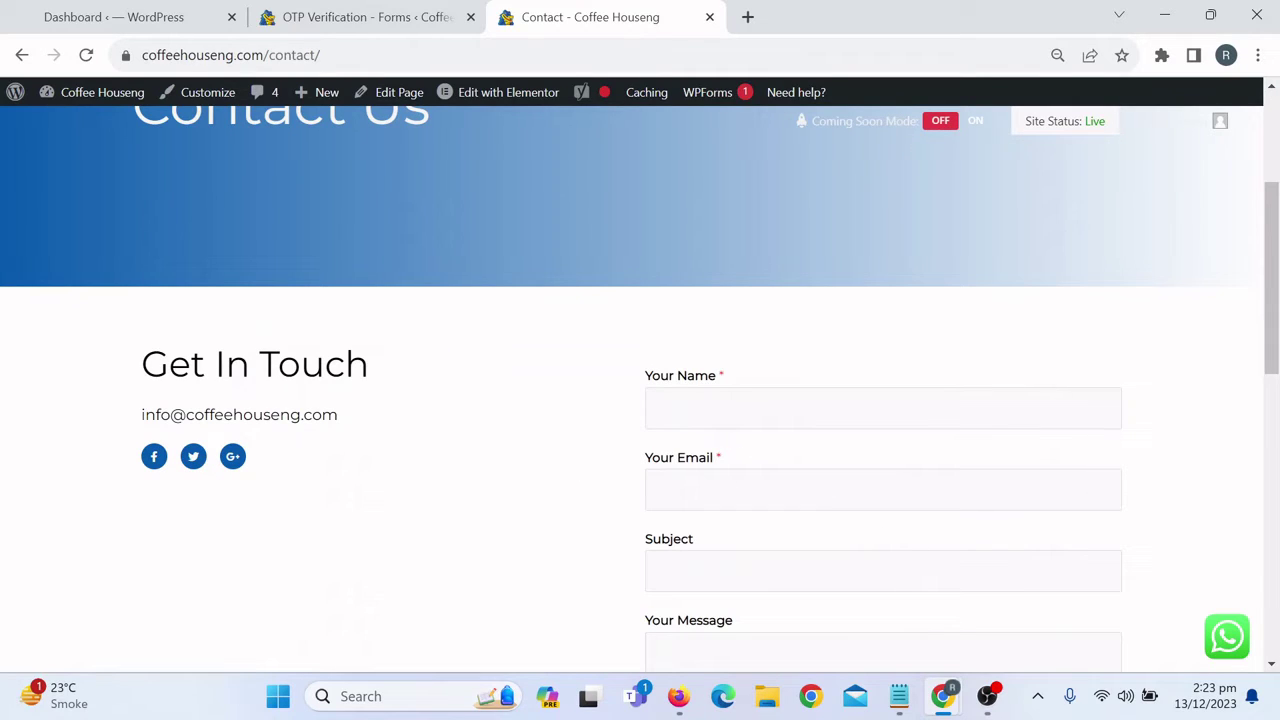
mouse_move(938, 695)
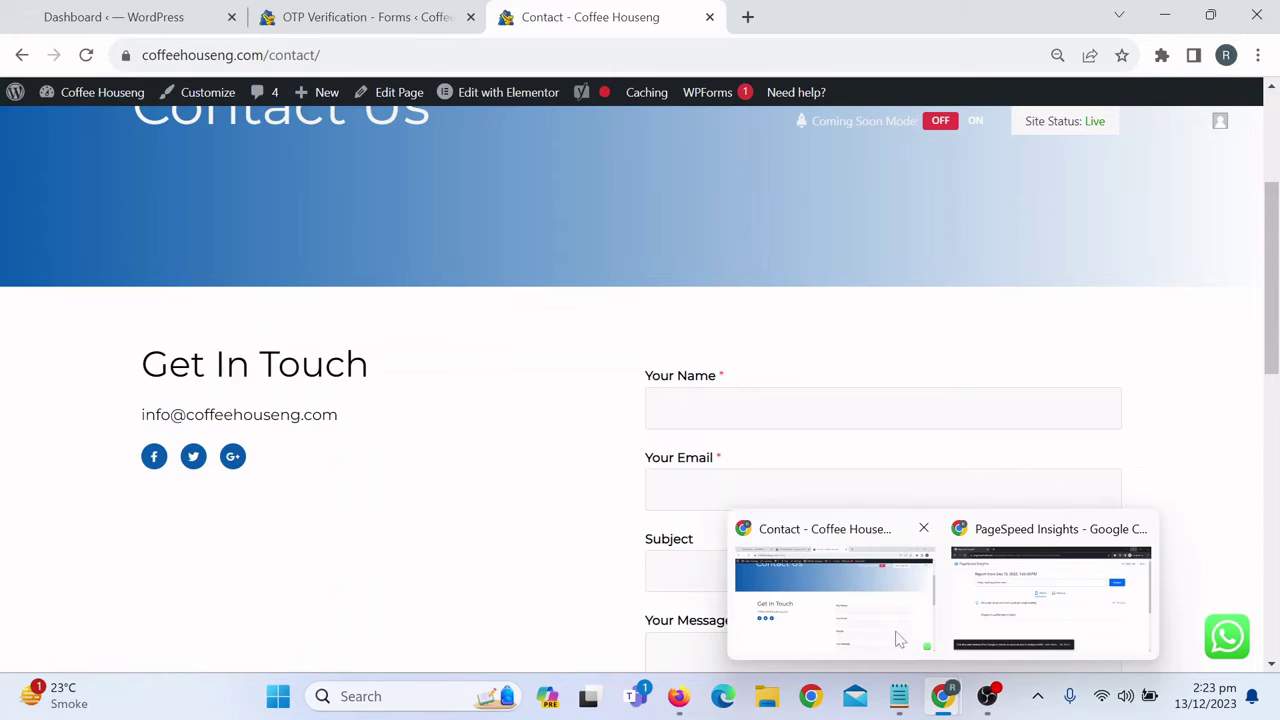
click(400, 10)
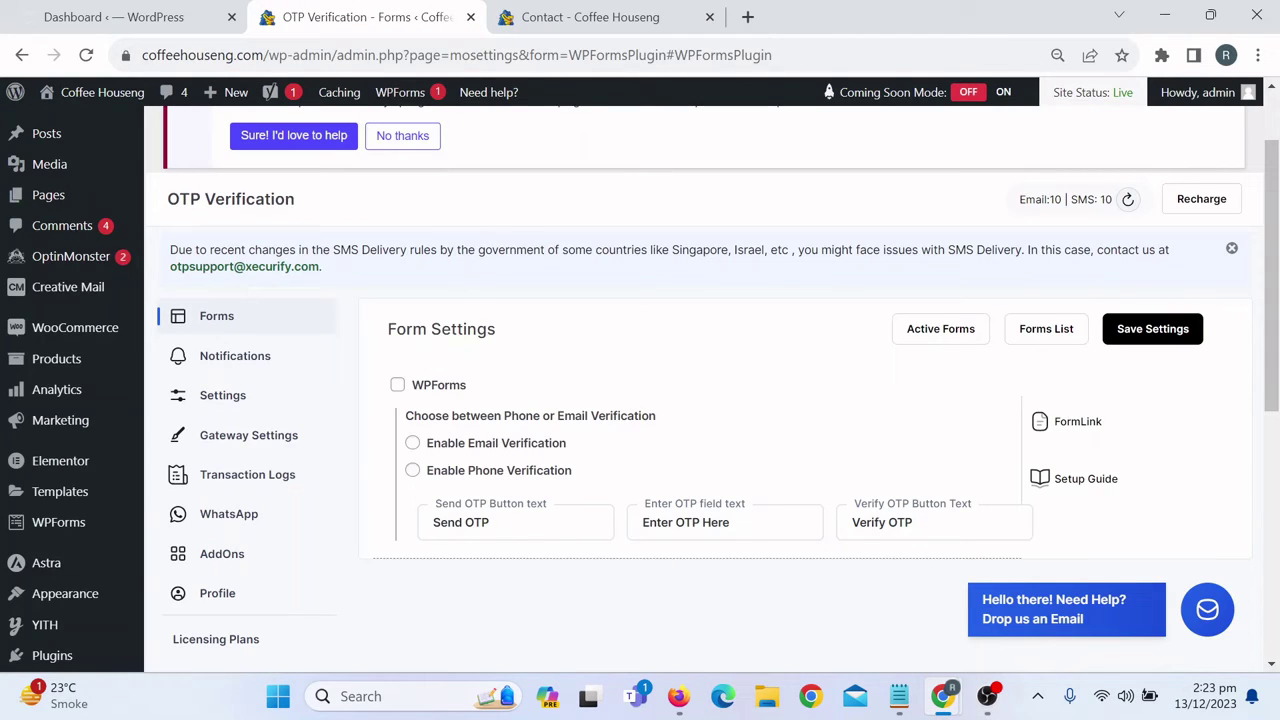
Step: Enable email verification for WPForms and open the WPForms All Forms list in a new tab
click(413, 446)
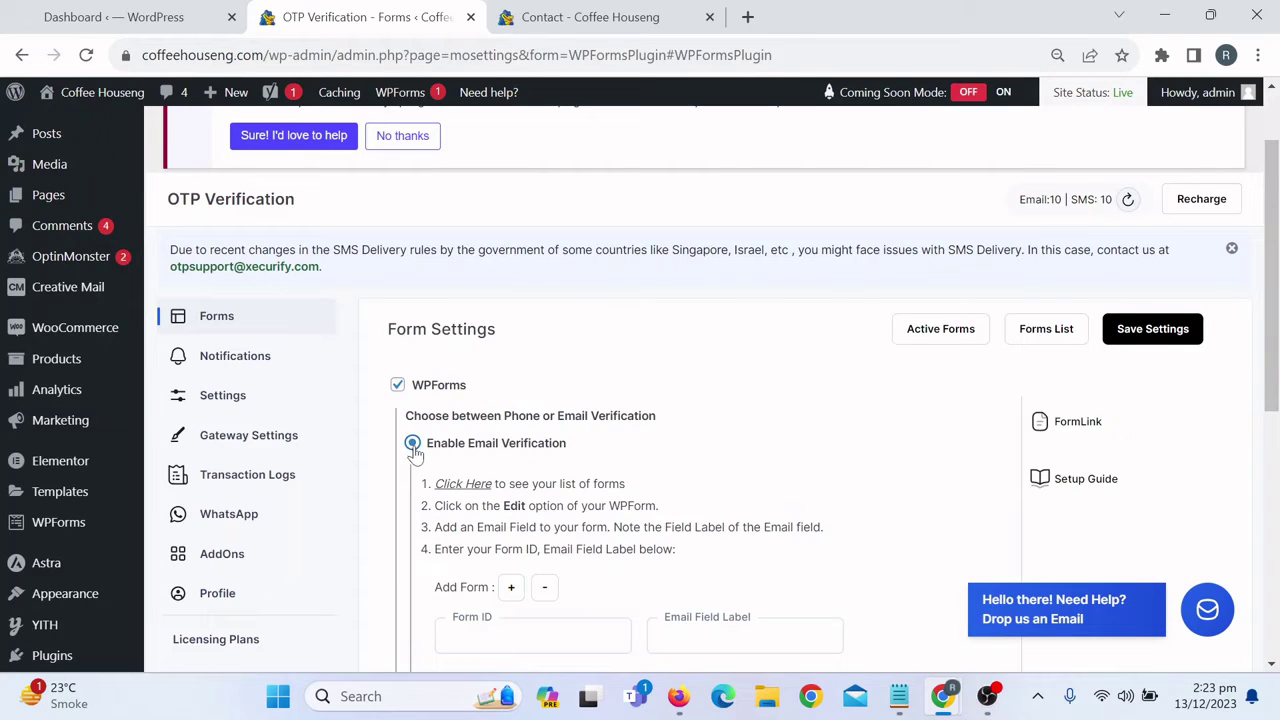
scroll(597, 500, down, 1)
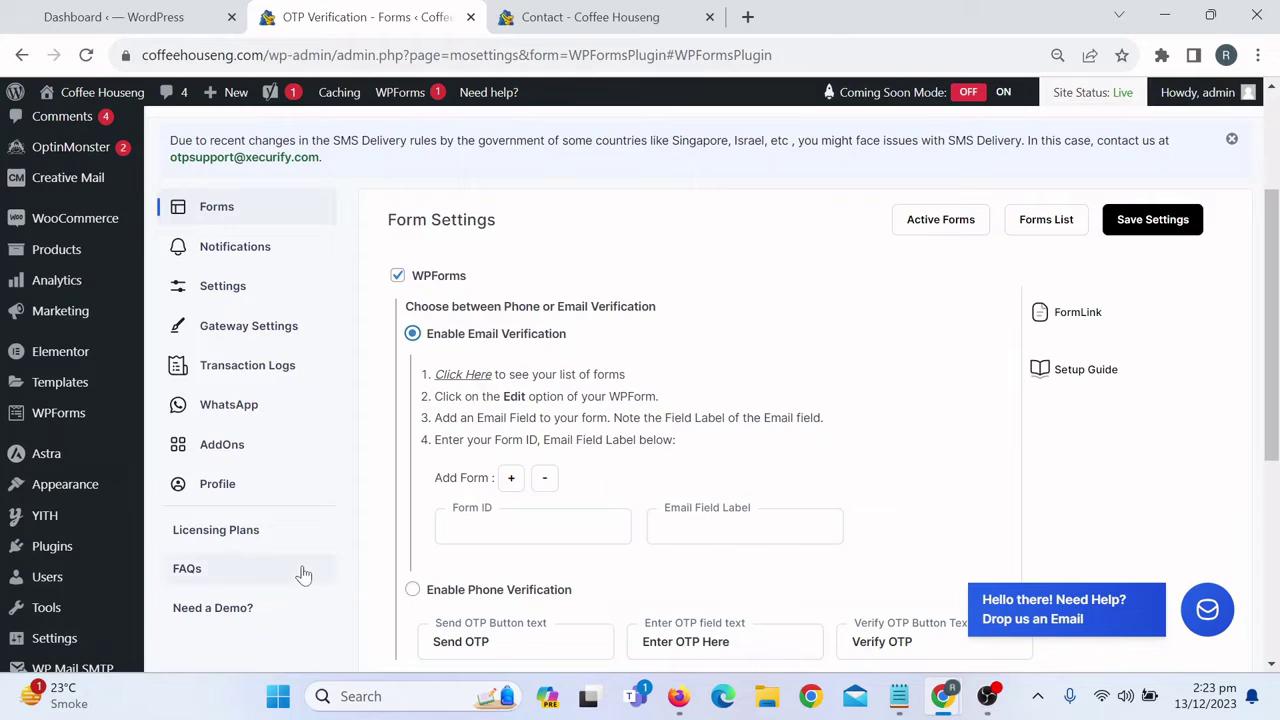
mouse_move(75, 428)
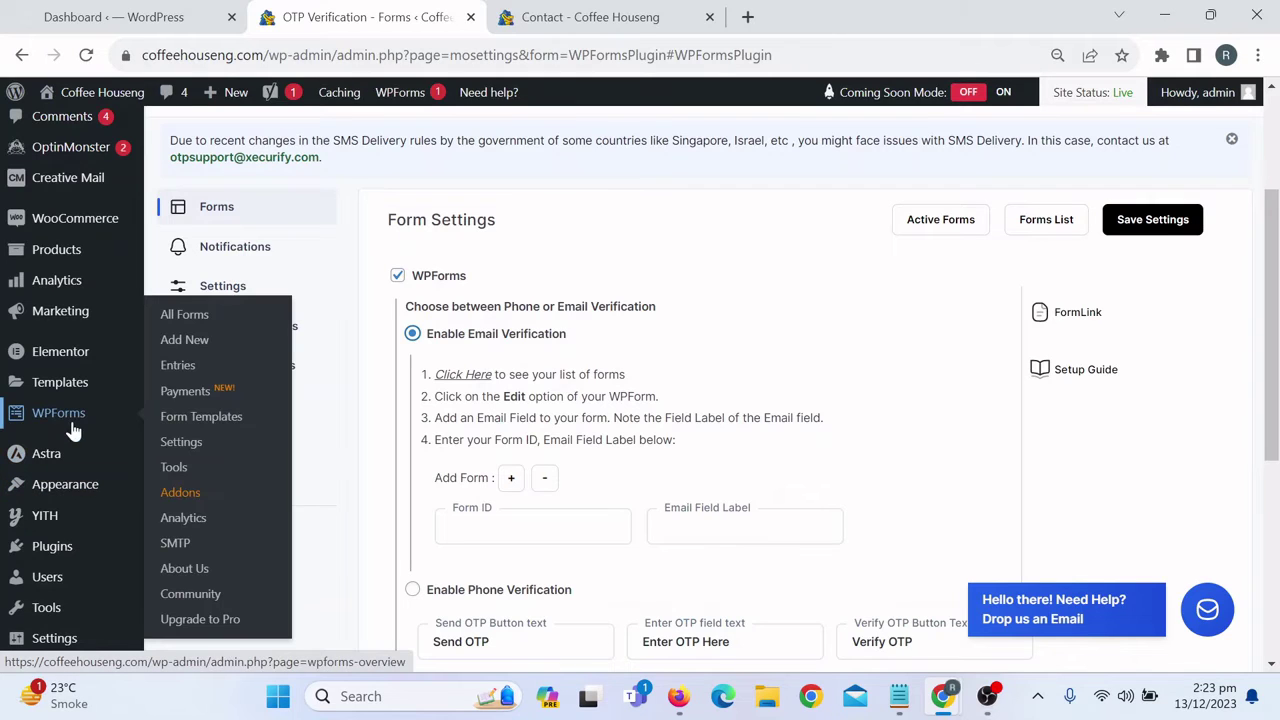
right_click(206, 320)
click(242, 333)
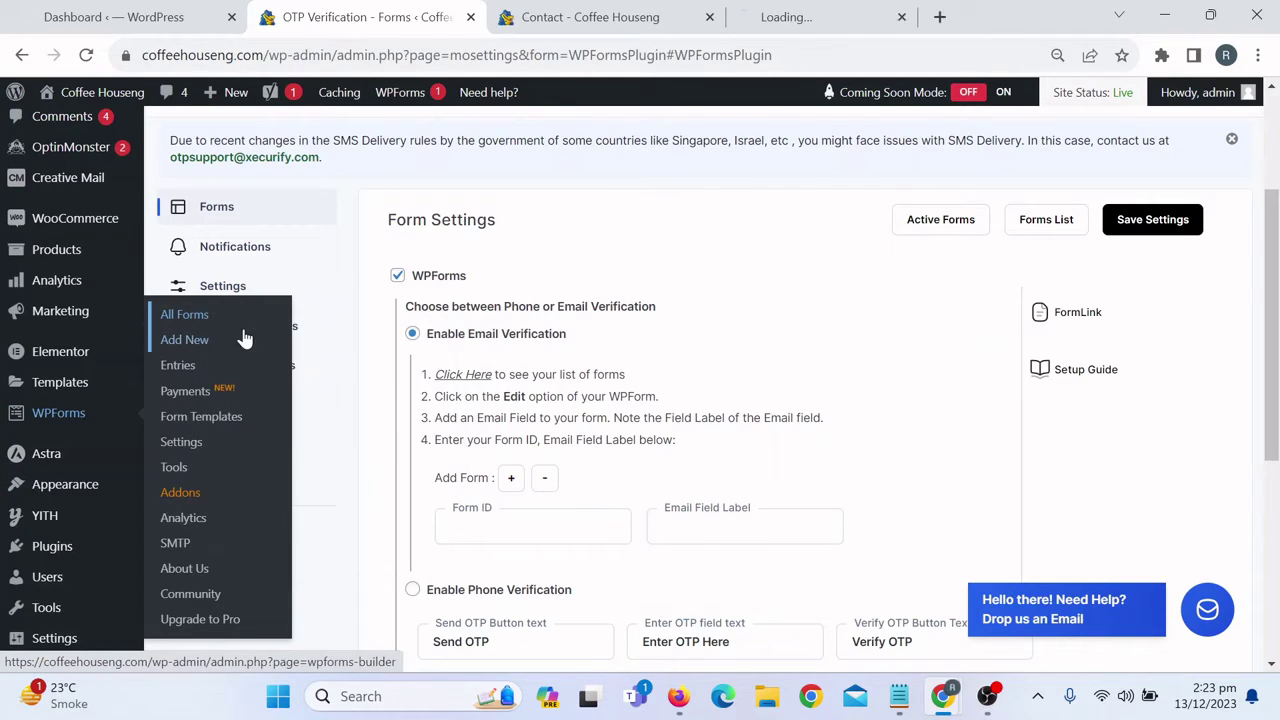
Step: Find the Contact Us form's shortcode ID 6 in the forms list, then return to OTP settings
click(838, 12)
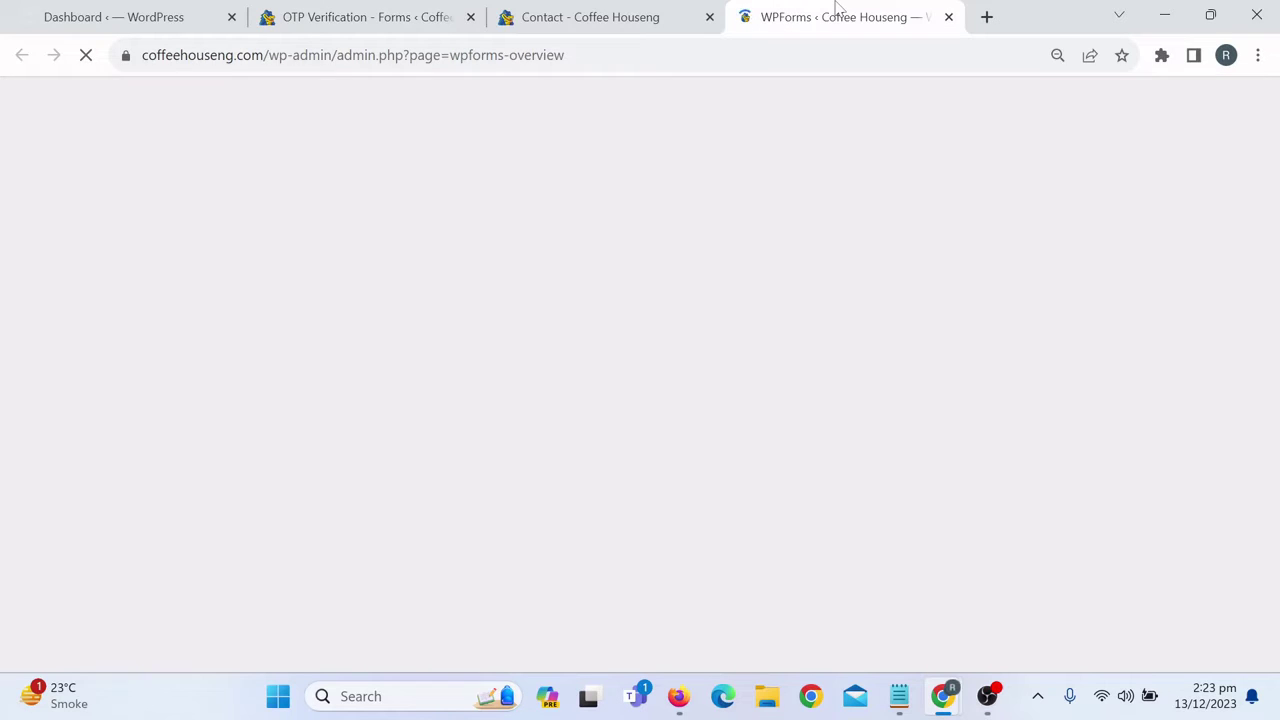
scroll(720, 128, down, 2)
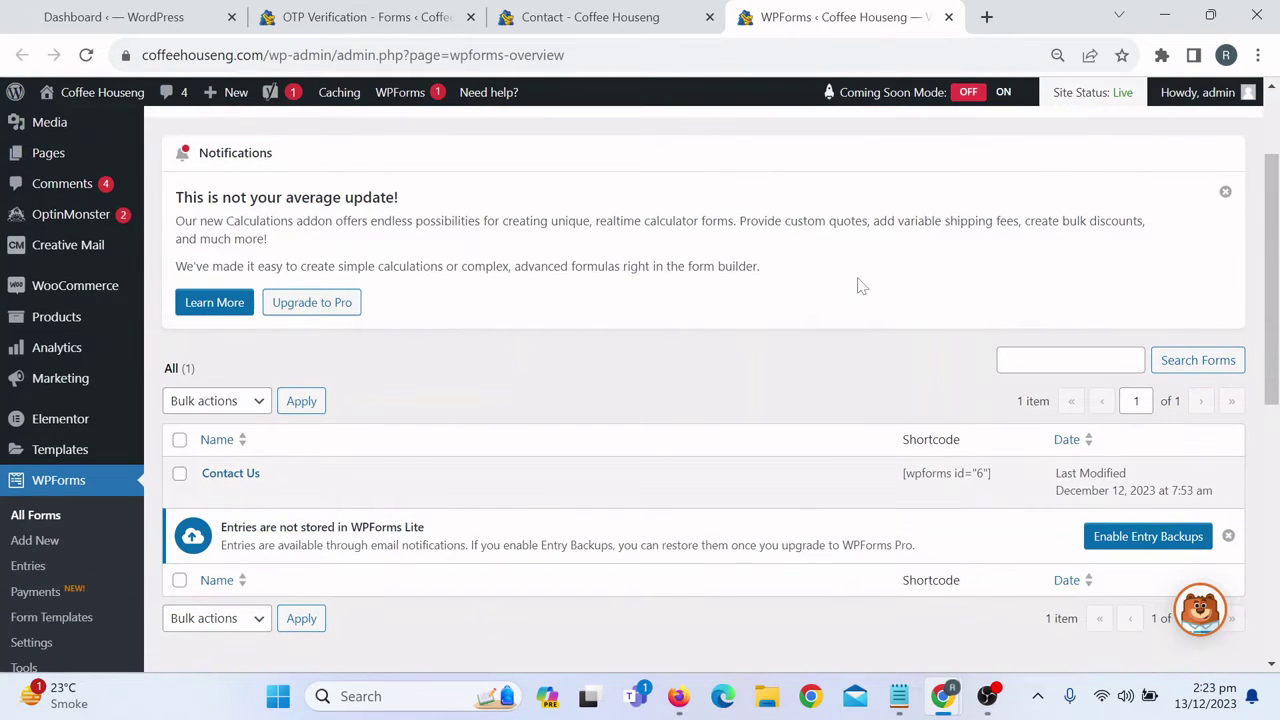
double_click(980, 473)
click(398, 12)
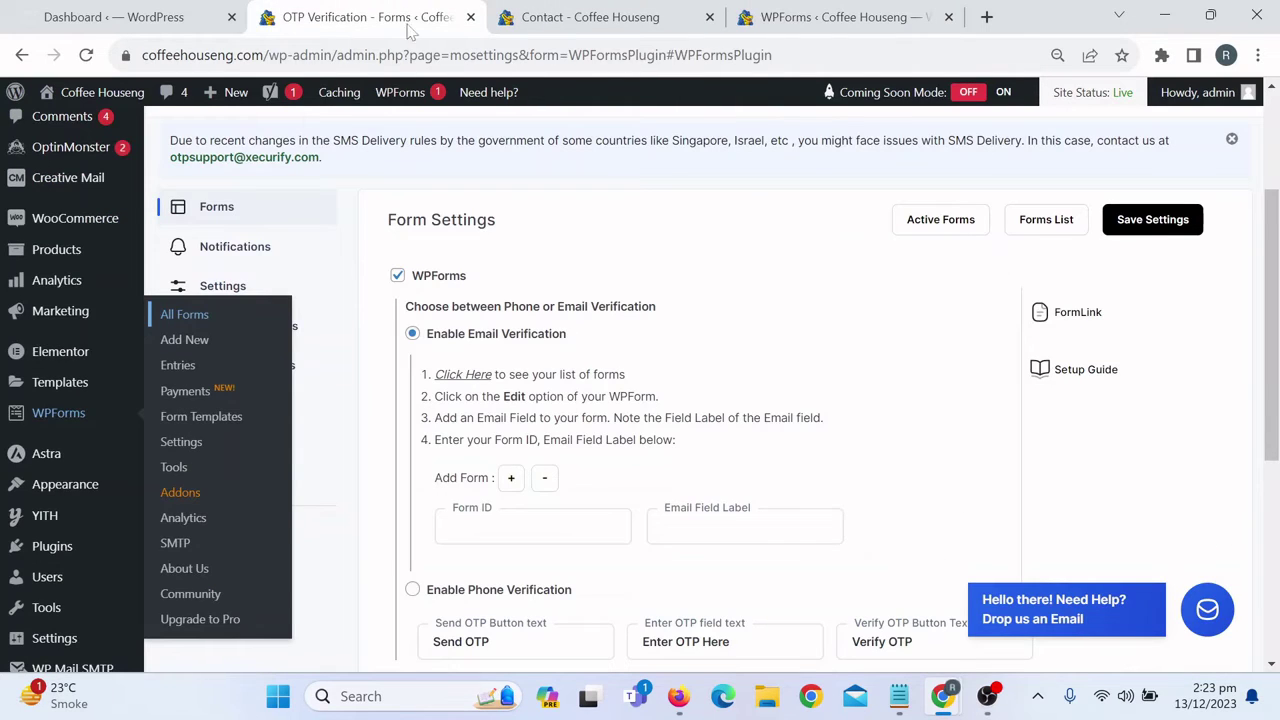
Step: Enter 6 as the WPForms Form ID in the OTP Verification settings
scroll(510, 390, down, 1)
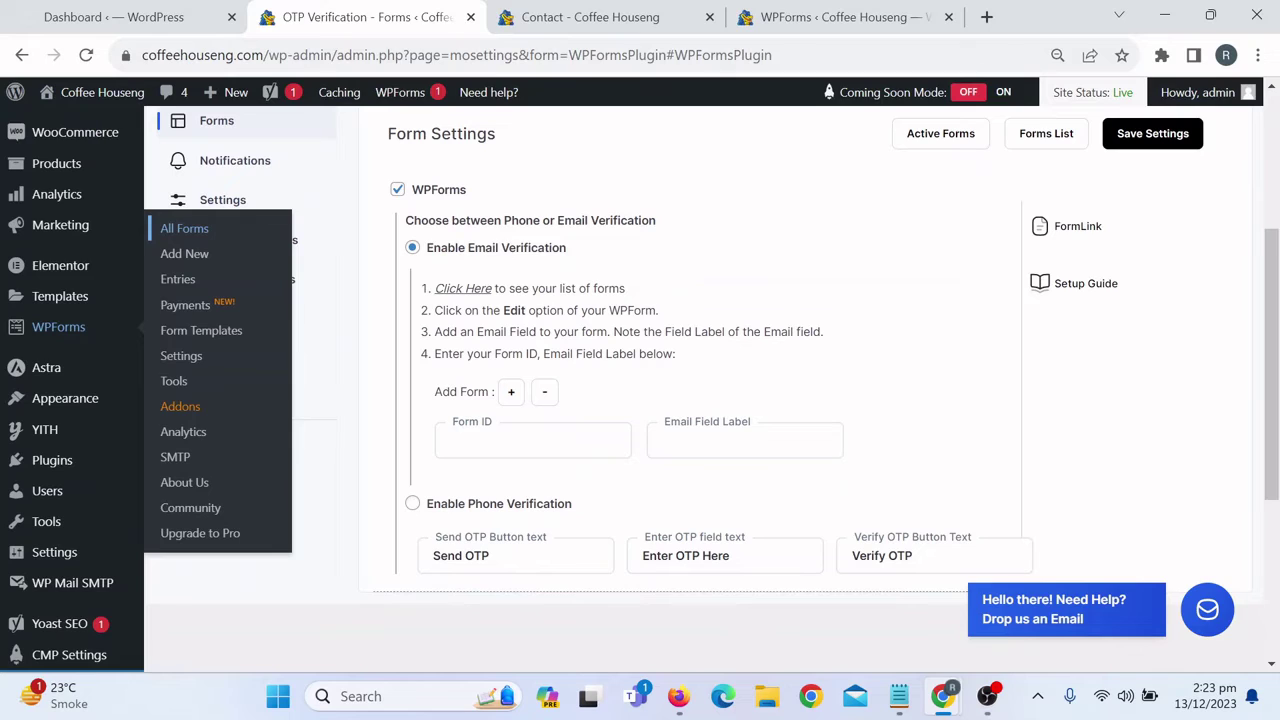
click(532, 440)
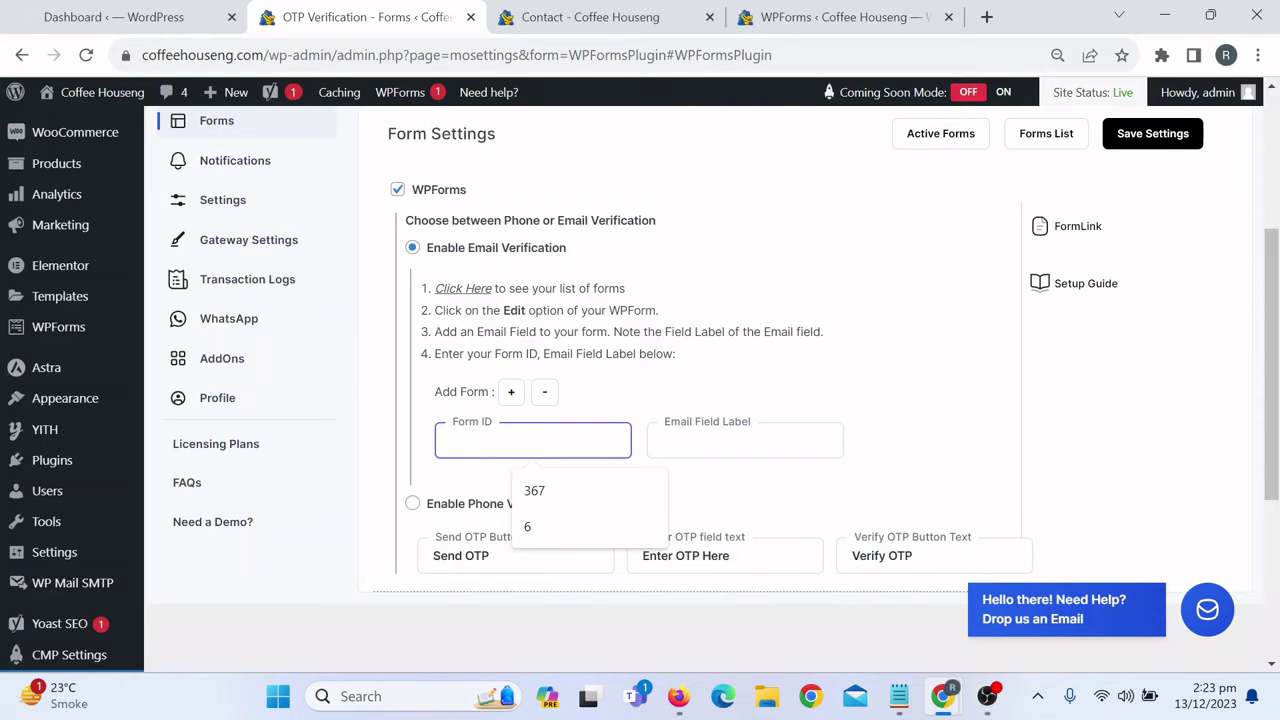
text(6)
click(745, 440)
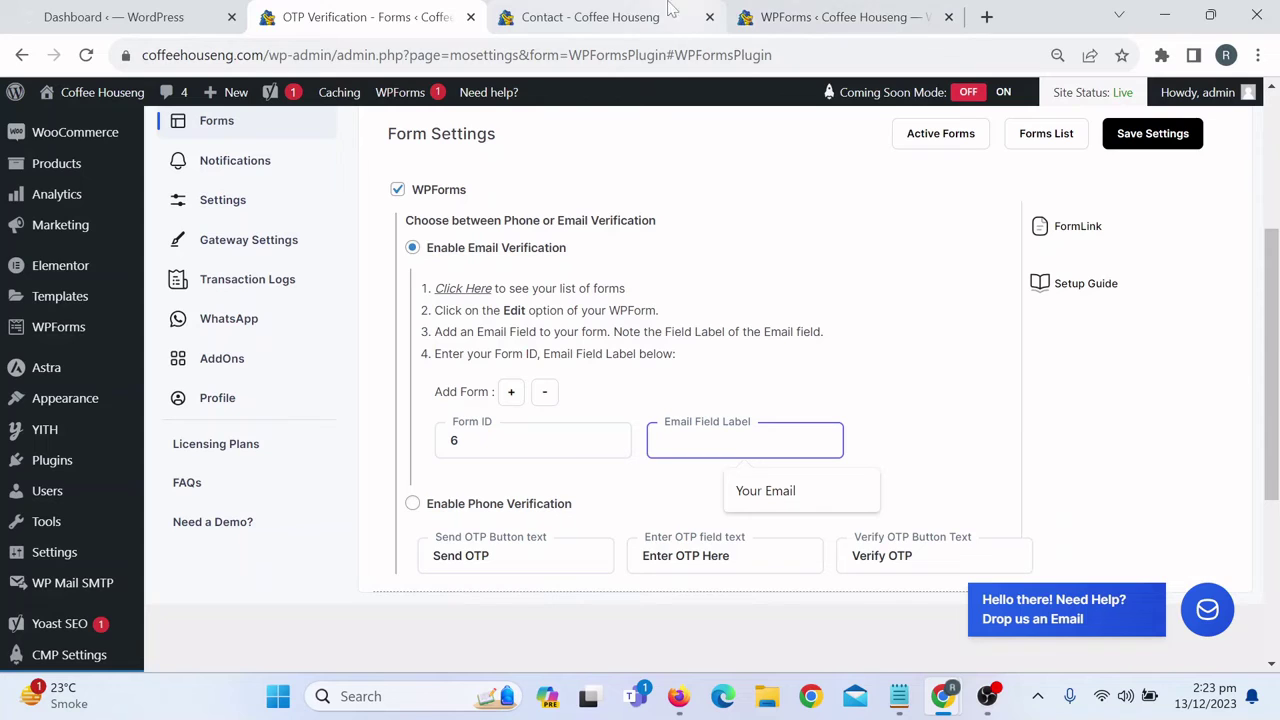
Step: Open the Contact Us form in WPForms and copy the 'Your Email' field label
click(800, 17)
mouse_move(258, 505)
click(211, 495)
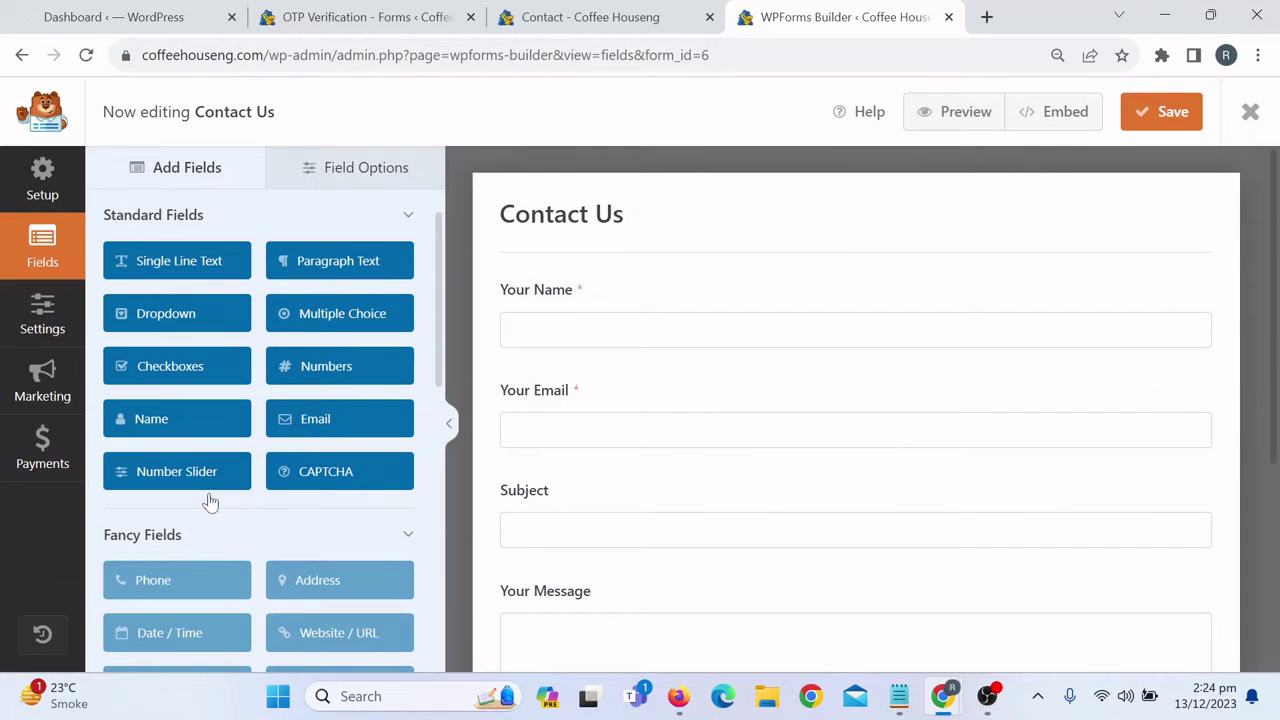
click(556, 411)
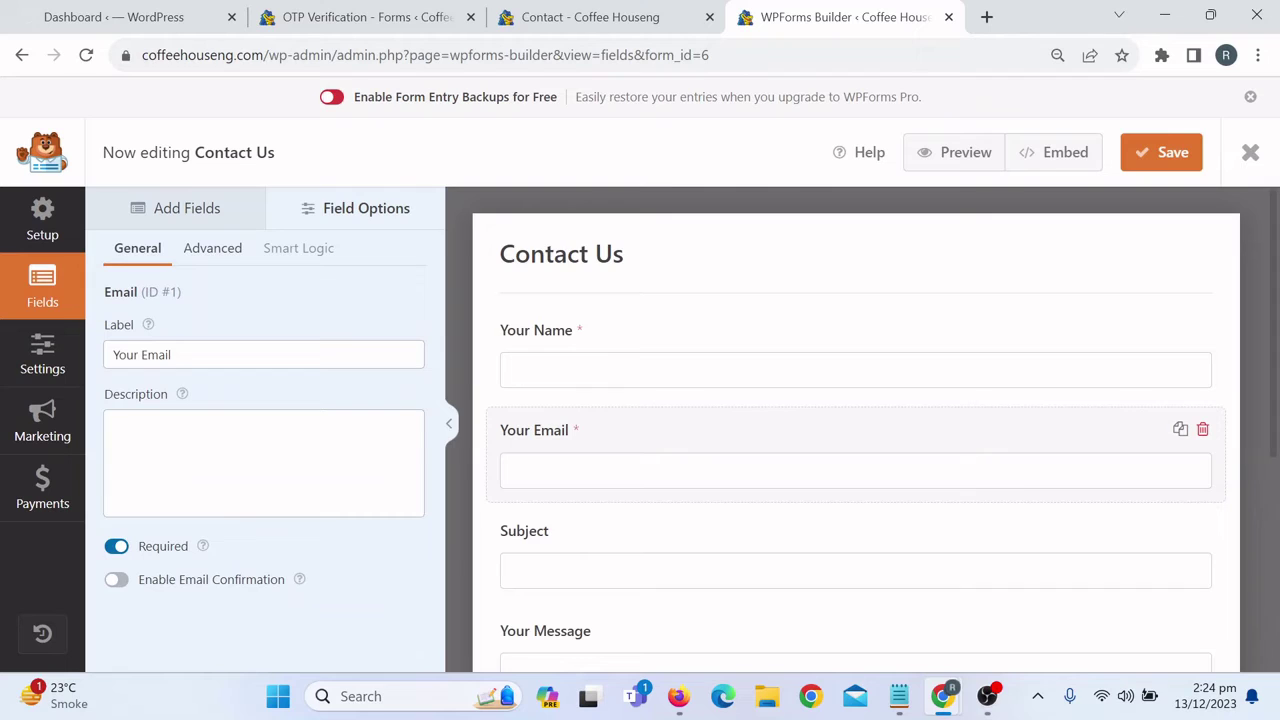
click(172, 354)
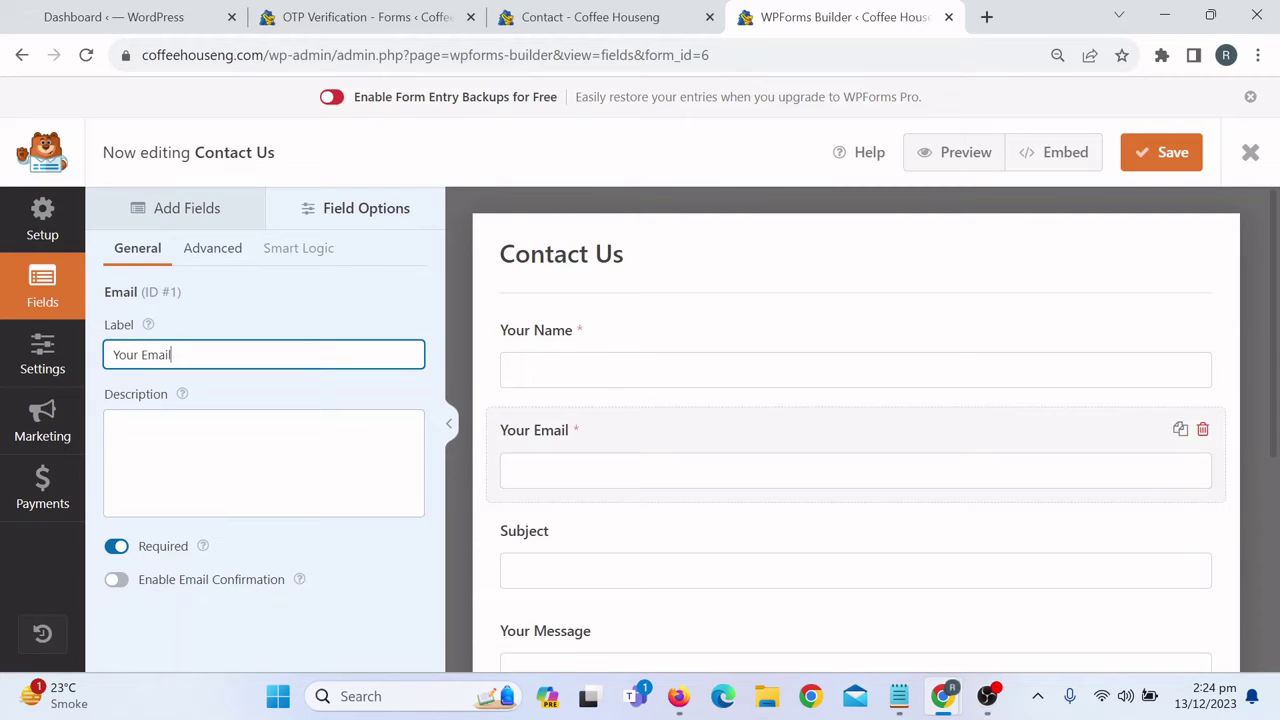
key(ctrl+a)
key(ctrl+c)
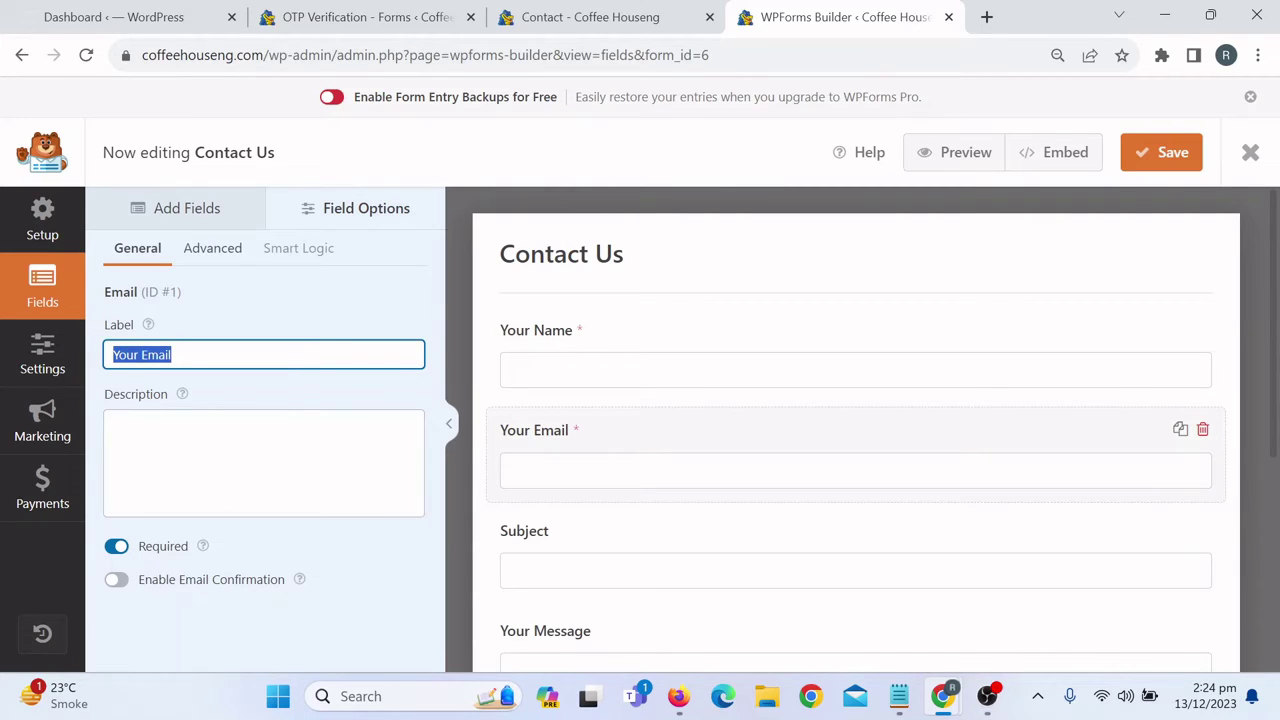
click(350, 15)
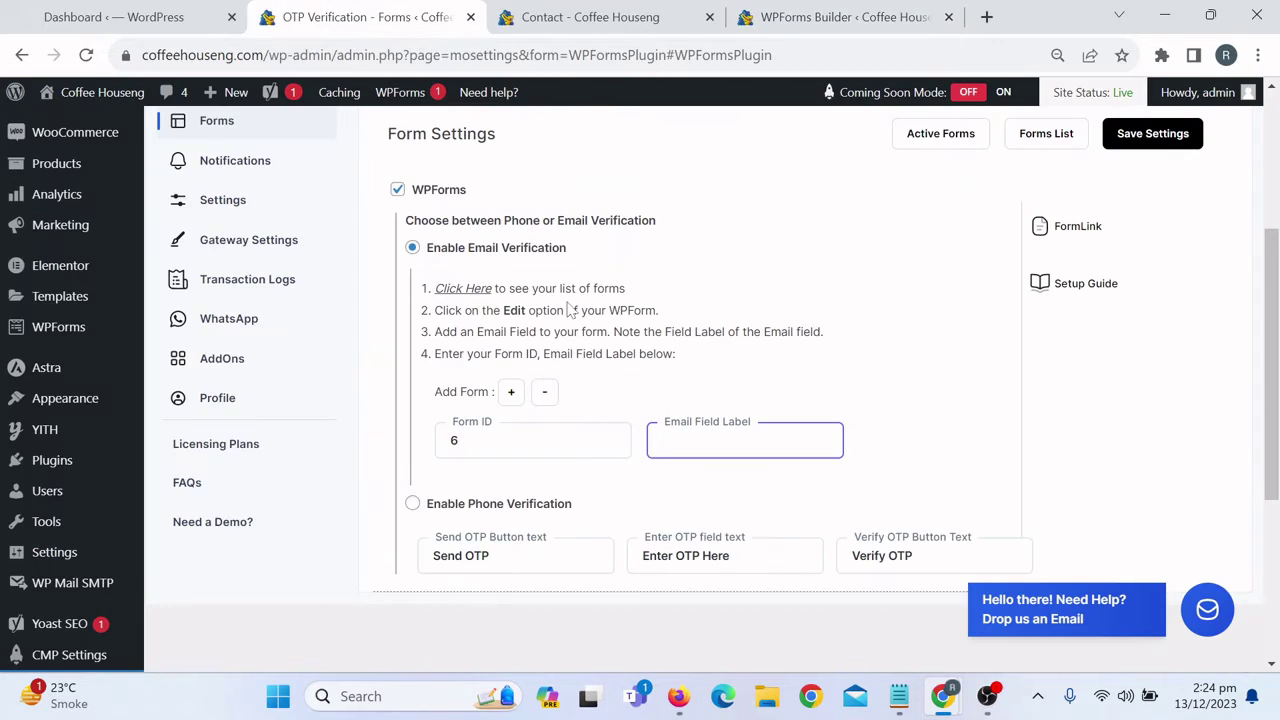
Step: Paste 'Your Email' as the Email Field Label and save the OTP settings
key(ctrl+v)
scroll(1086, 355, down, 2)
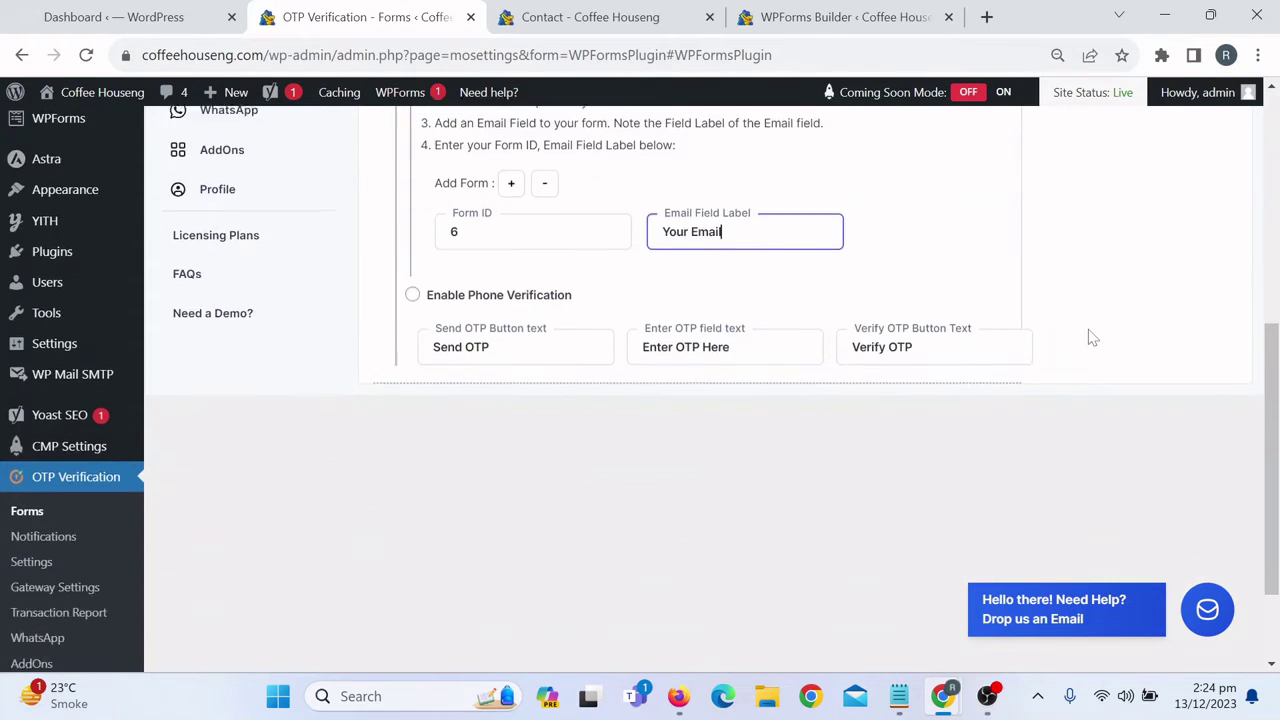
scroll(1090, 337, up, 3)
click(1166, 255)
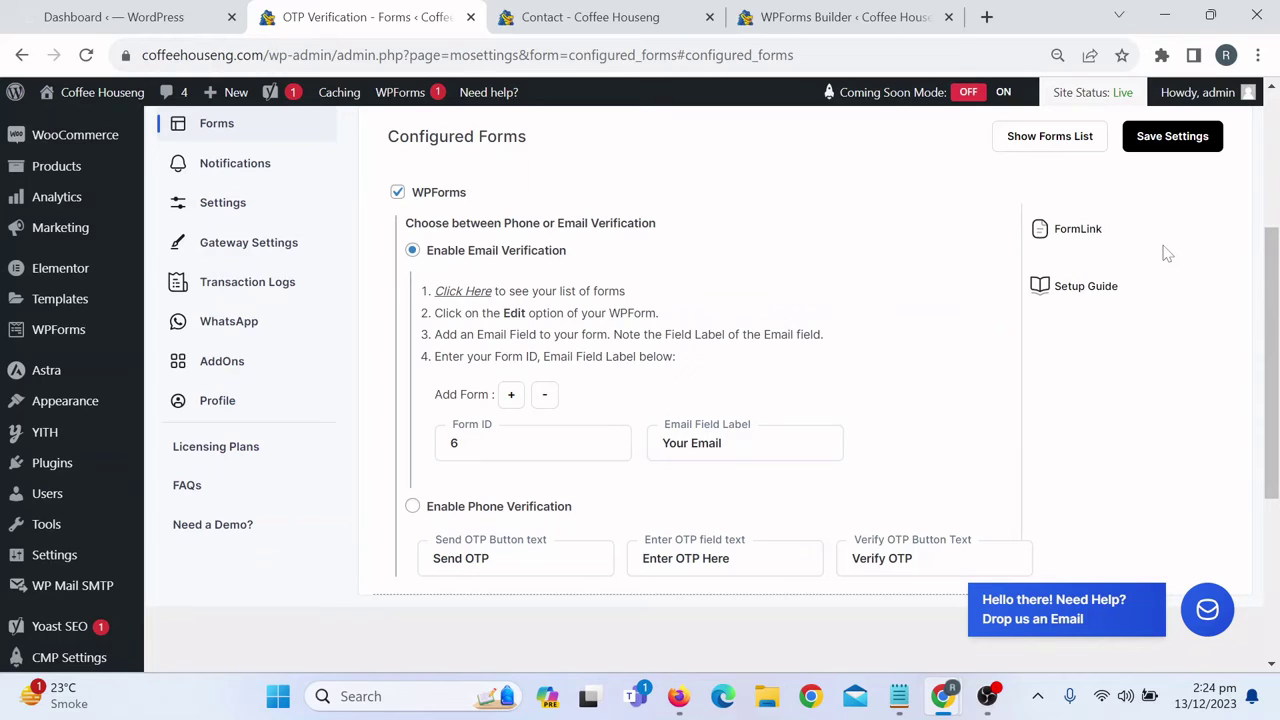
Step: Copy the Coffee Houseng site address and load it in a new incognito window
drag(262, 55, 125, 63)
key(ctrl+c)
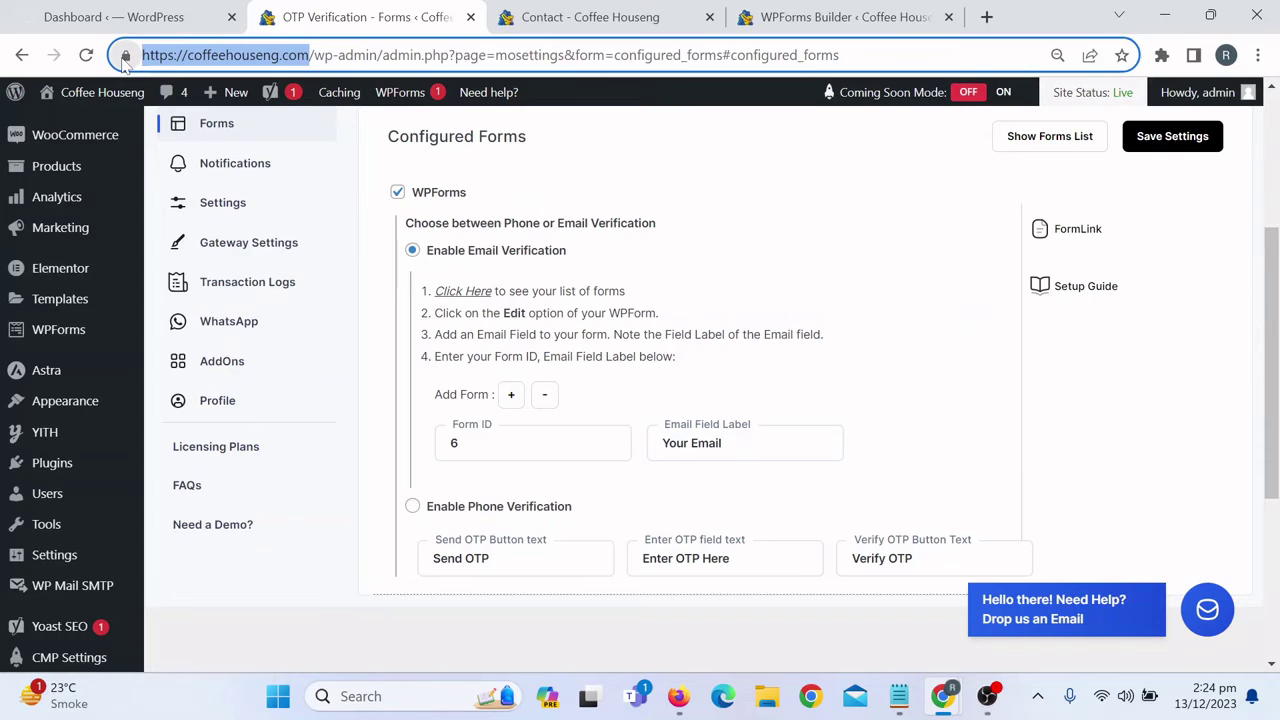
click(1258, 56)
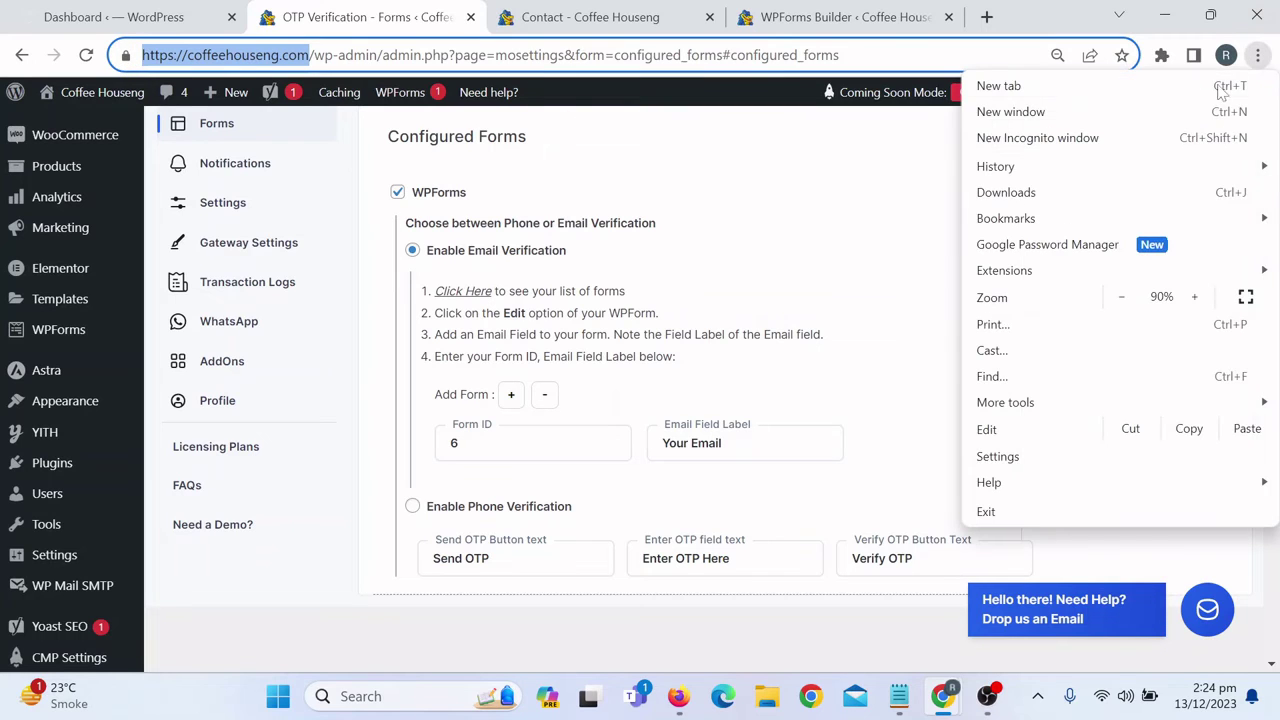
click(1170, 137)
key(ctrl+v)
key(Return)
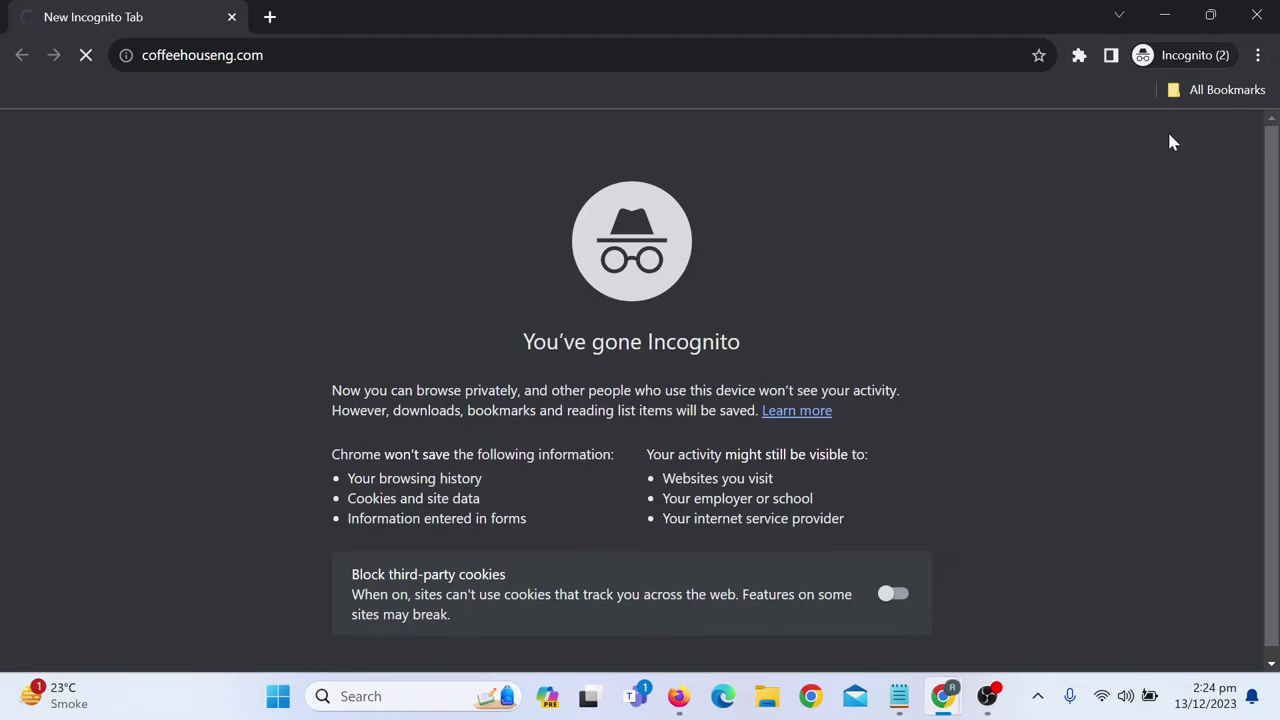
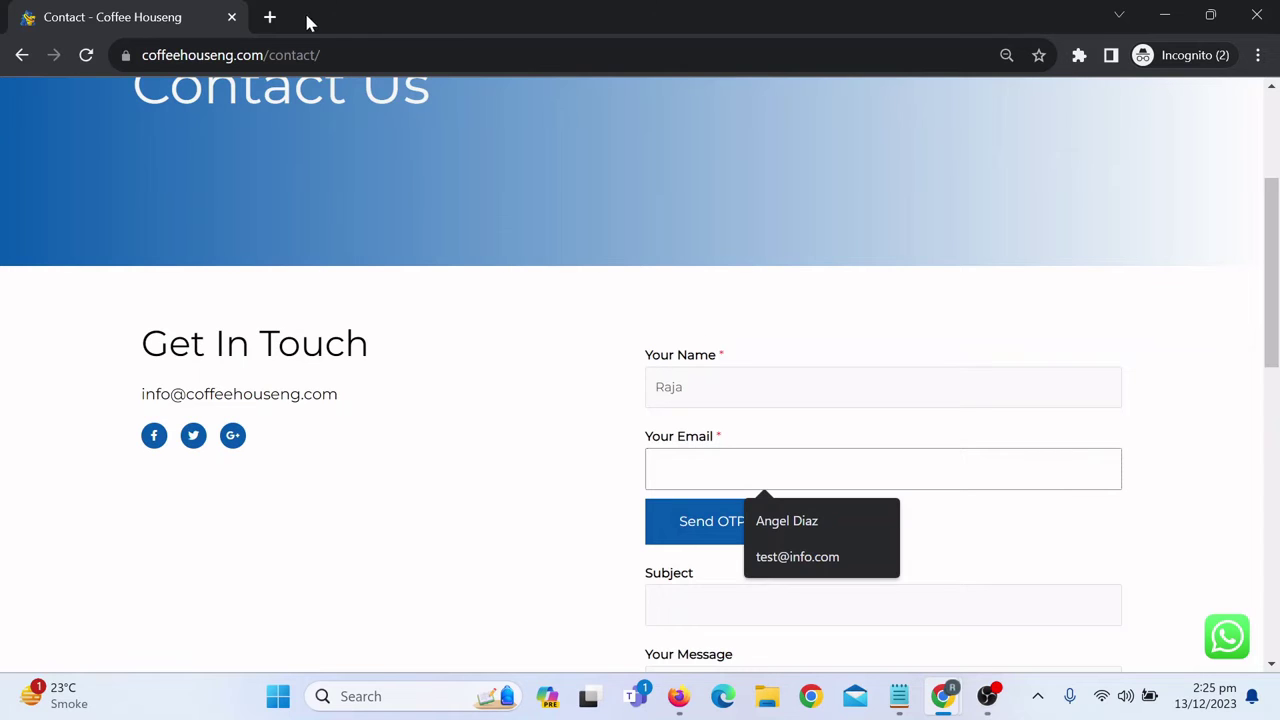
Step: Open a new Incognito tab beside the Coffee Houseng contact page
click(269, 17)
Step: Search 'temp gmail', open Temp Mail, copy its disposable address, and return to the Contact tab
text(te)
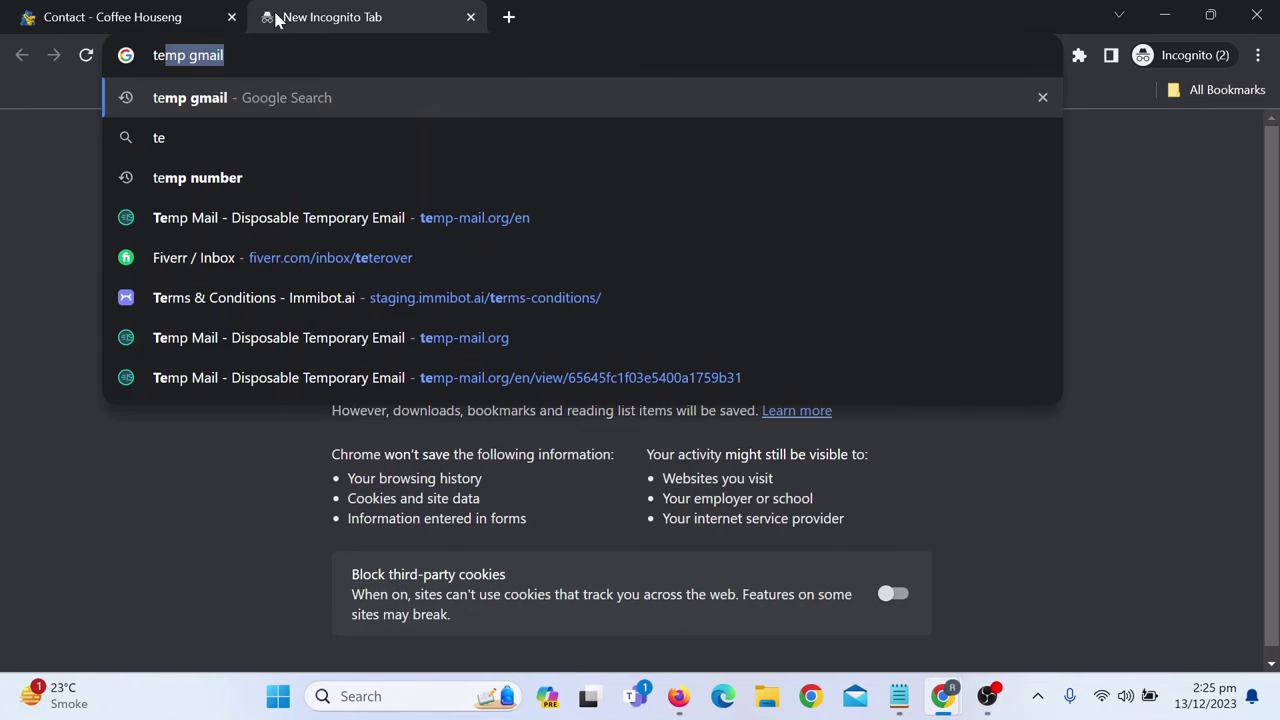
key(Return)
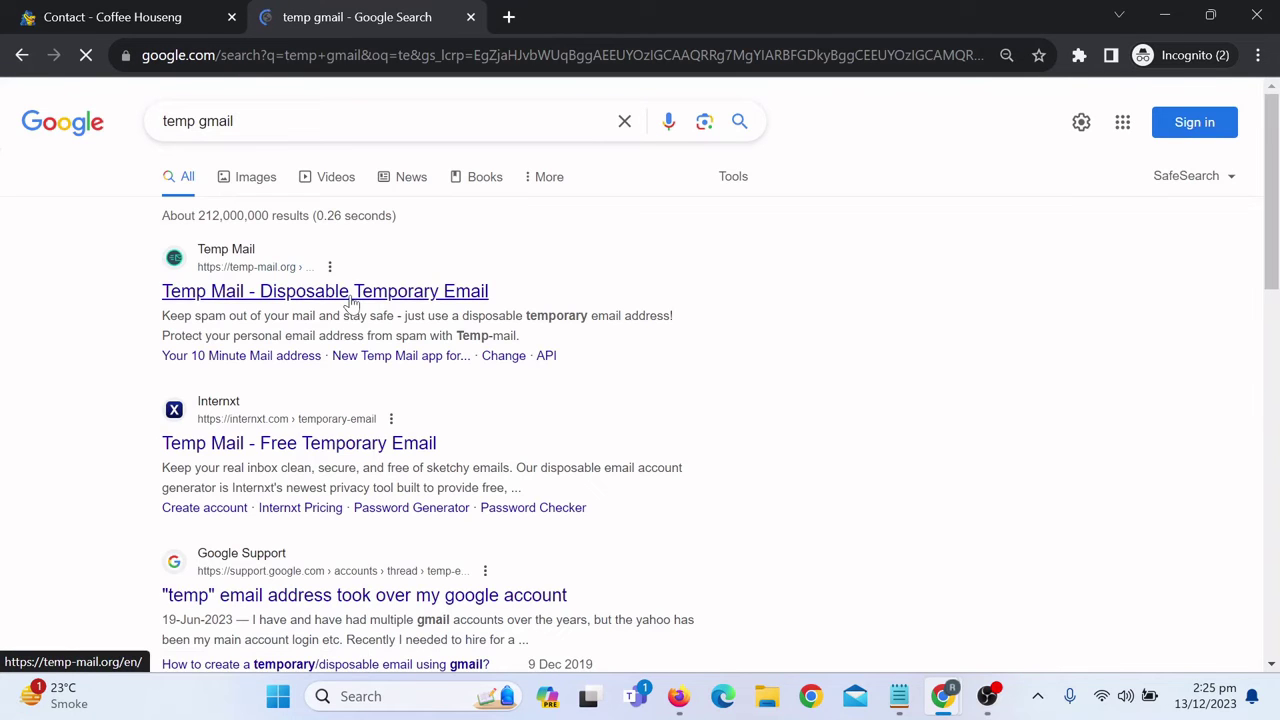
click(349, 295)
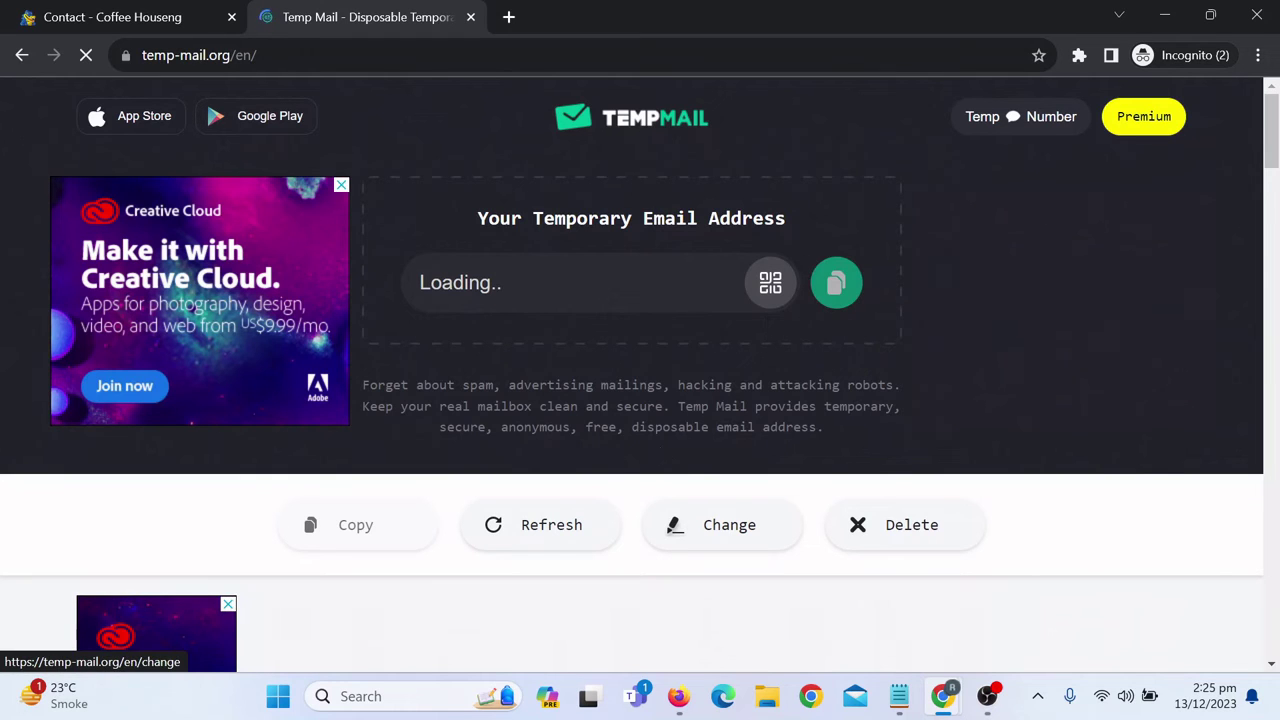
click(835, 290)
click(135, 20)
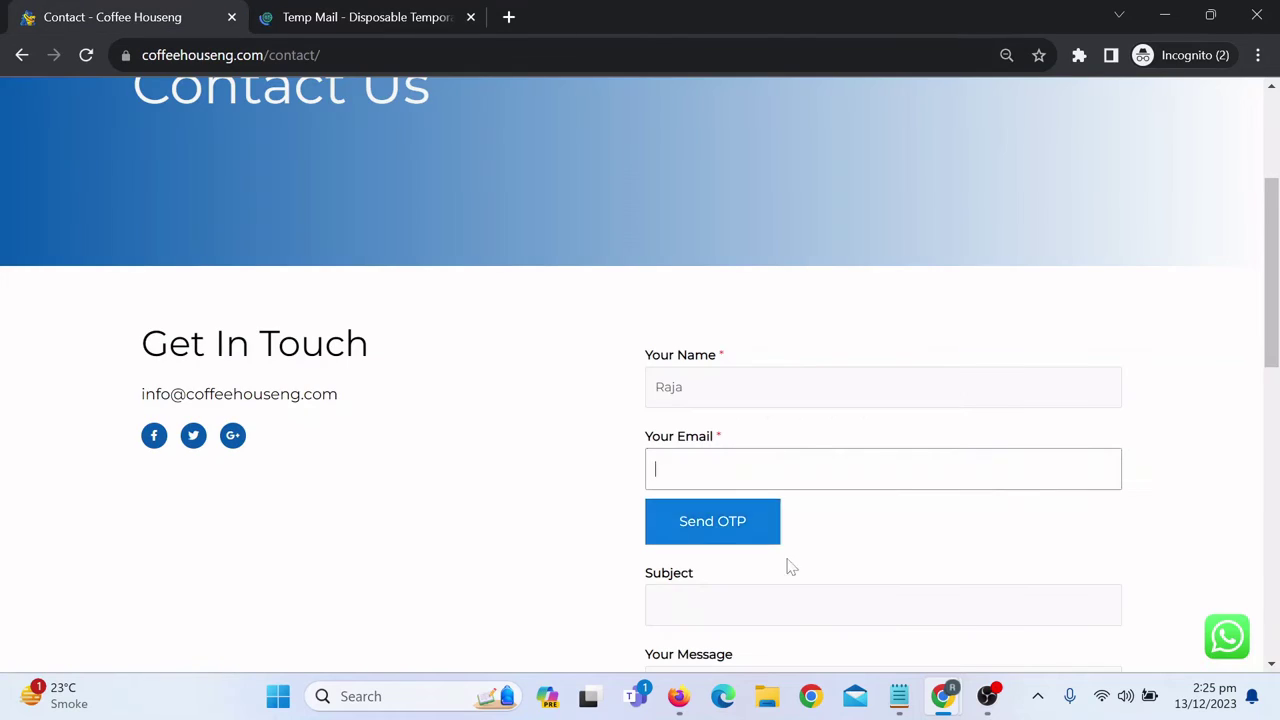
Step: Paste the temporary address into Your Email and enter the subject 'I need your help'
click(707, 455)
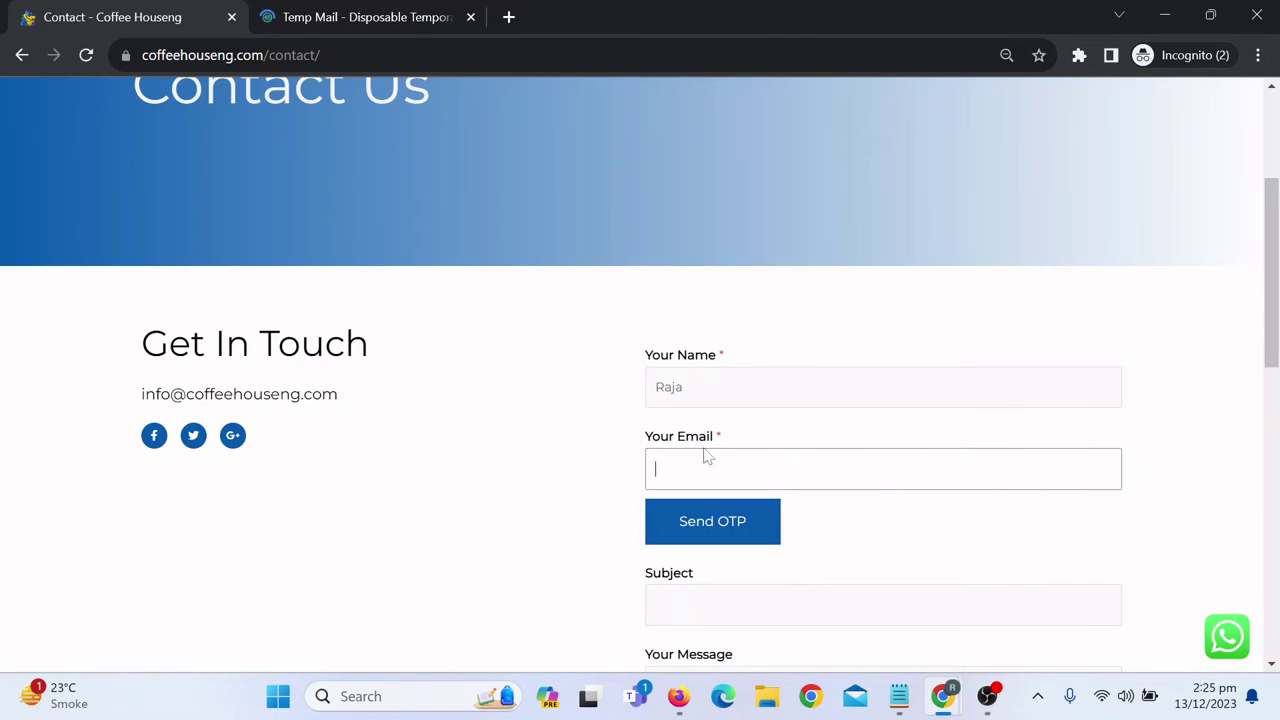
key(ctrl+v)
scroll(835, 503, down, 1)
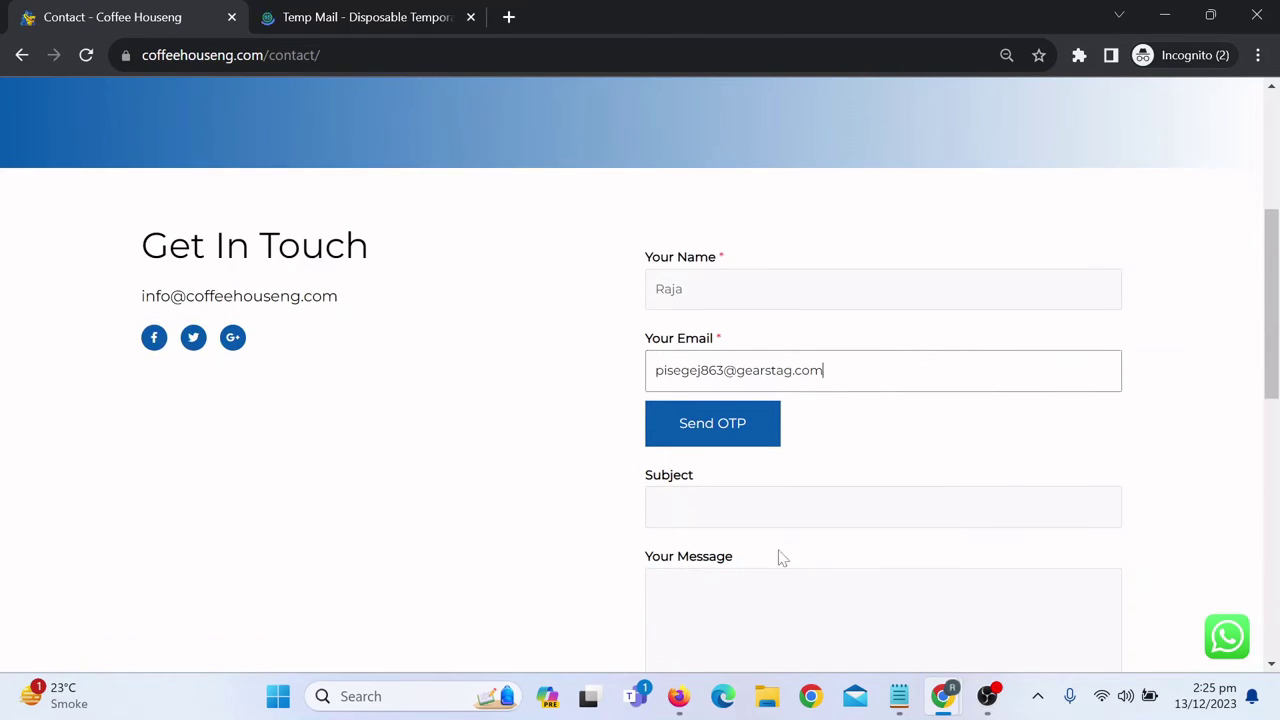
click(765, 505)
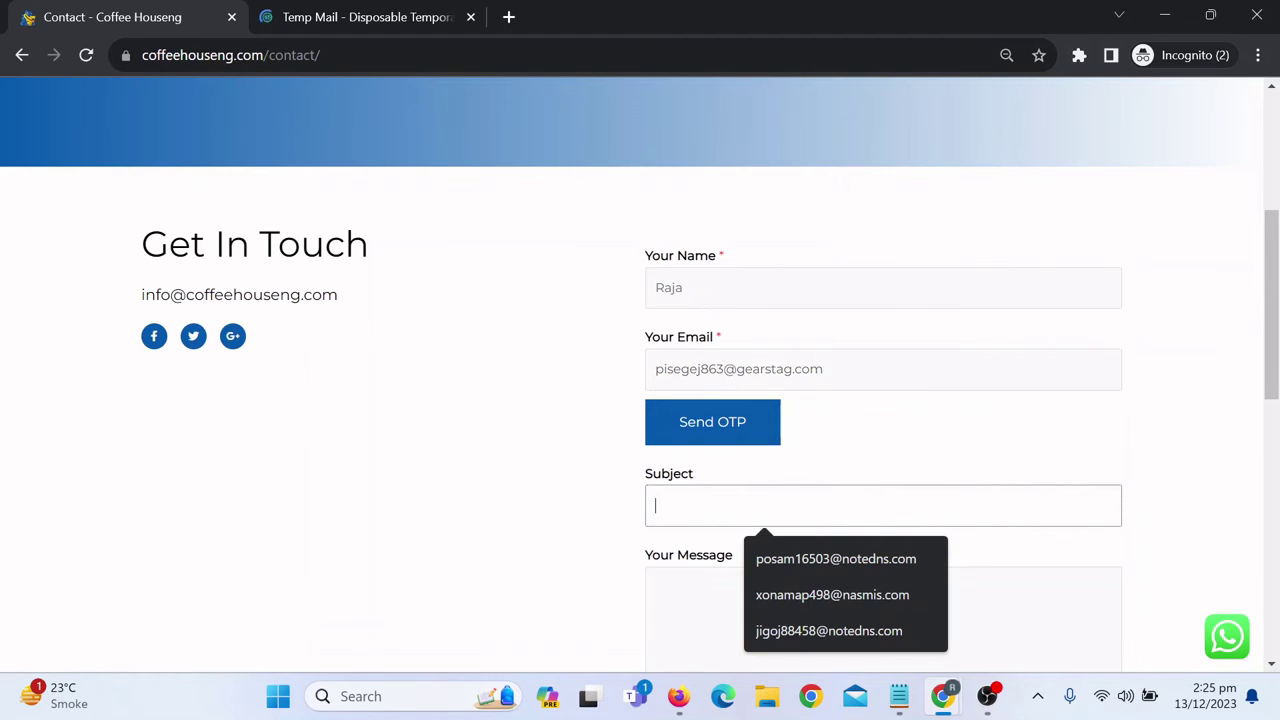
key(Caps_Lock)
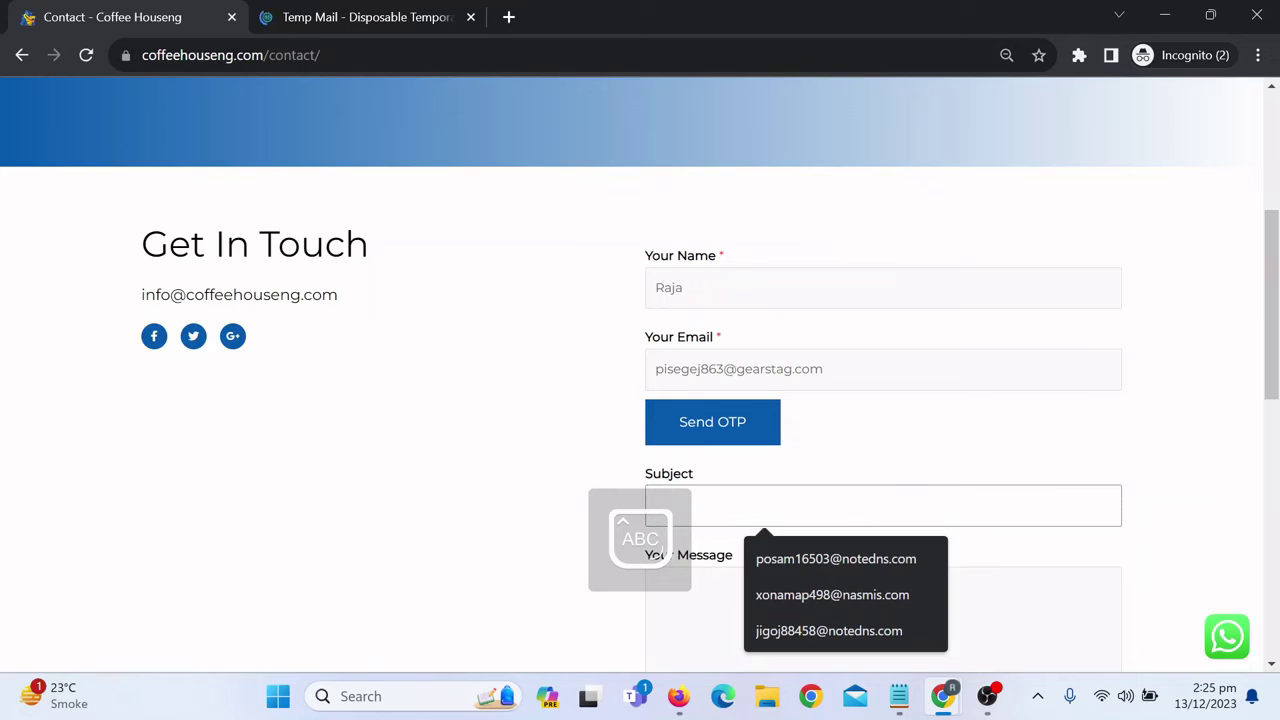
key(Caps_Lock)
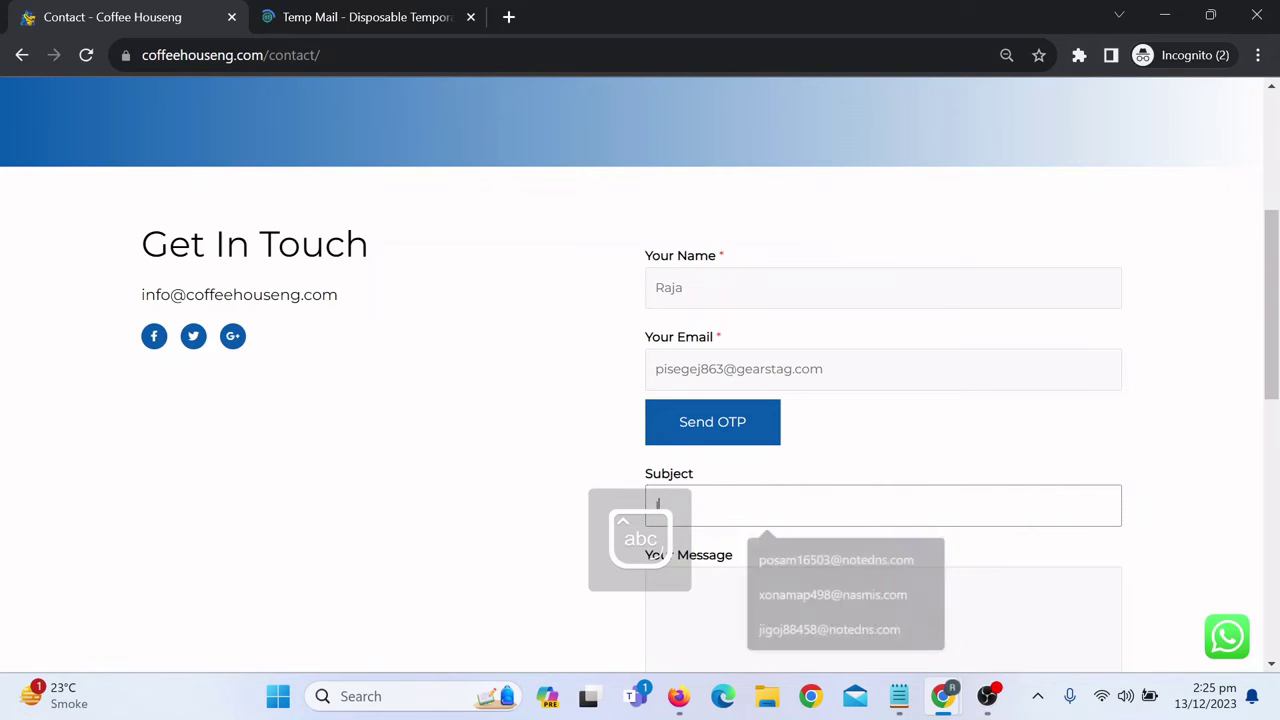
text(I need)
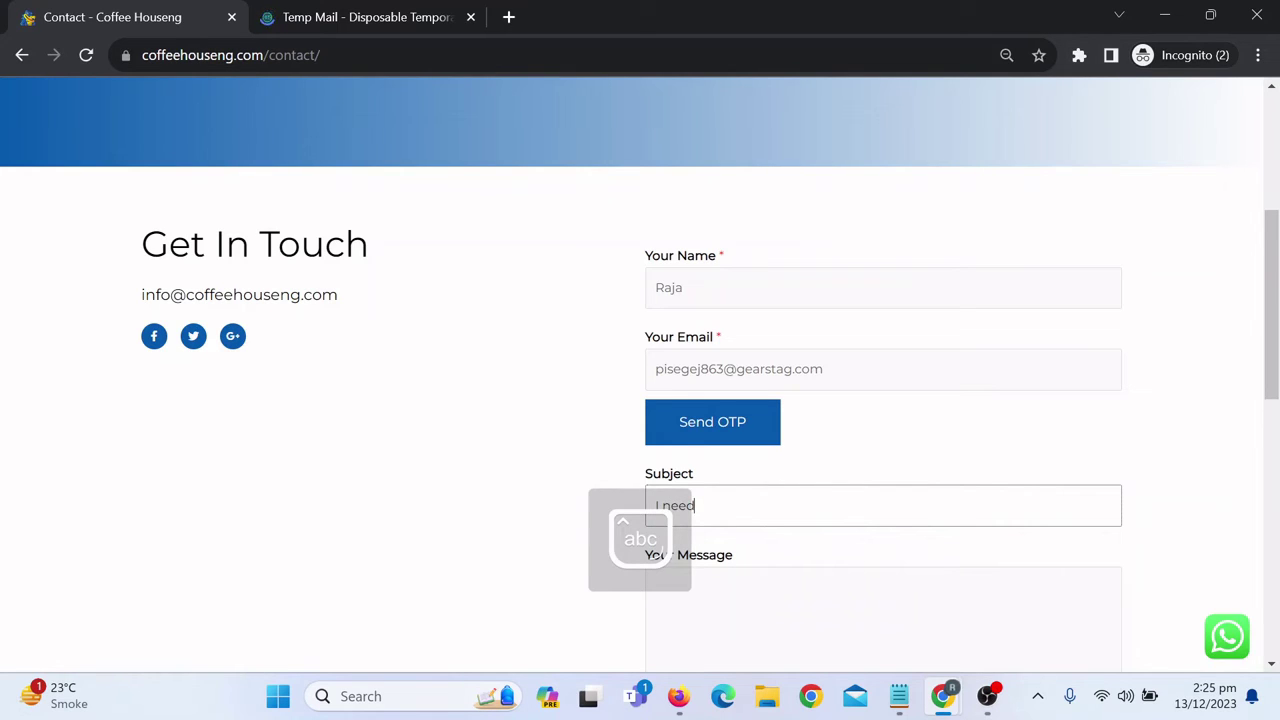
text( Washing)
key(BackSpace)
key(BackSpace)
key(BackSpace)
key(BackSpace)
key(BackSpace)
key(BackSpace)
key(BackSpace)
key(Caps_Lock)
text(Coffe)
key(BackSpace)
key(BackSpace)
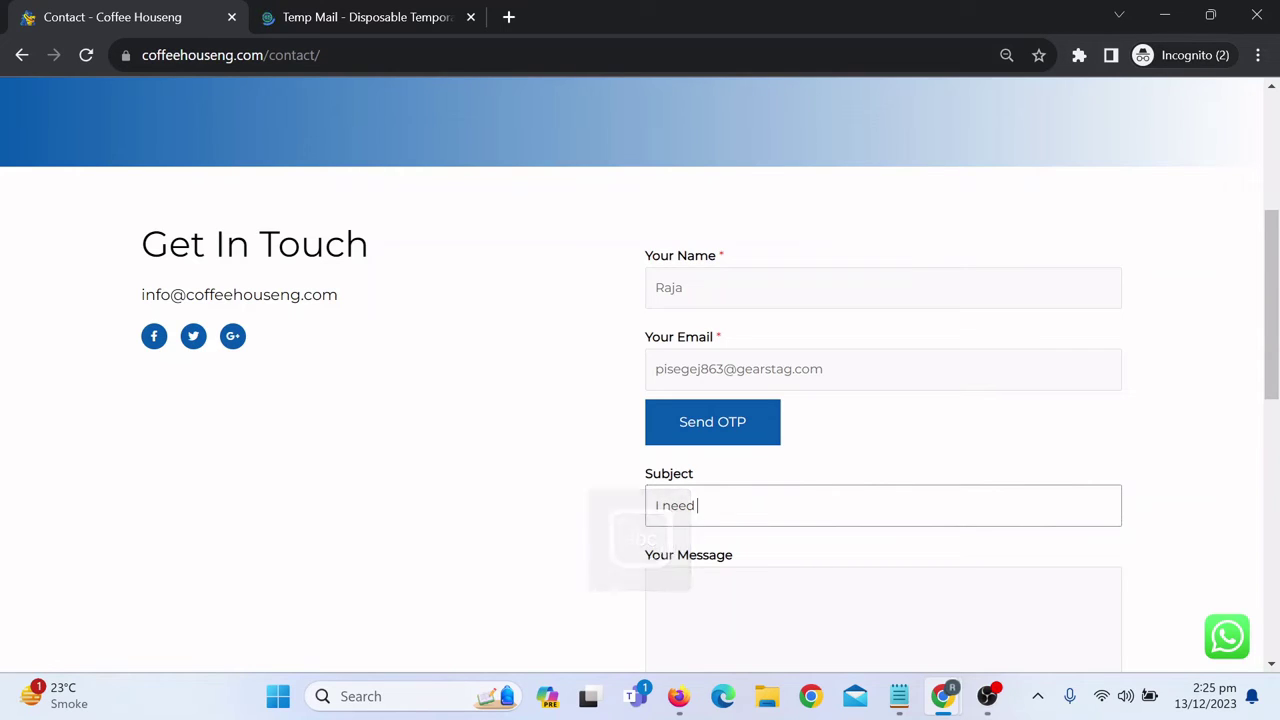
text(your)
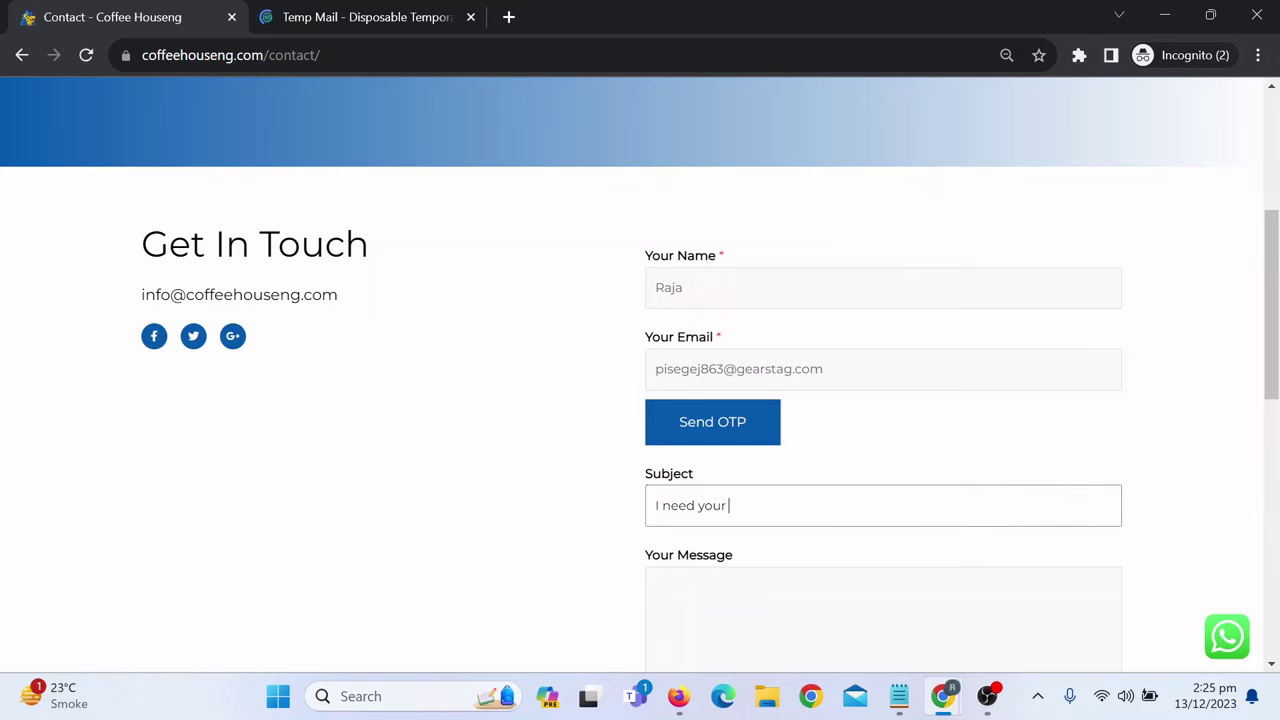
text( help)
Step: Write the message 'hello world' and press Send on the contact form
key(Tab)
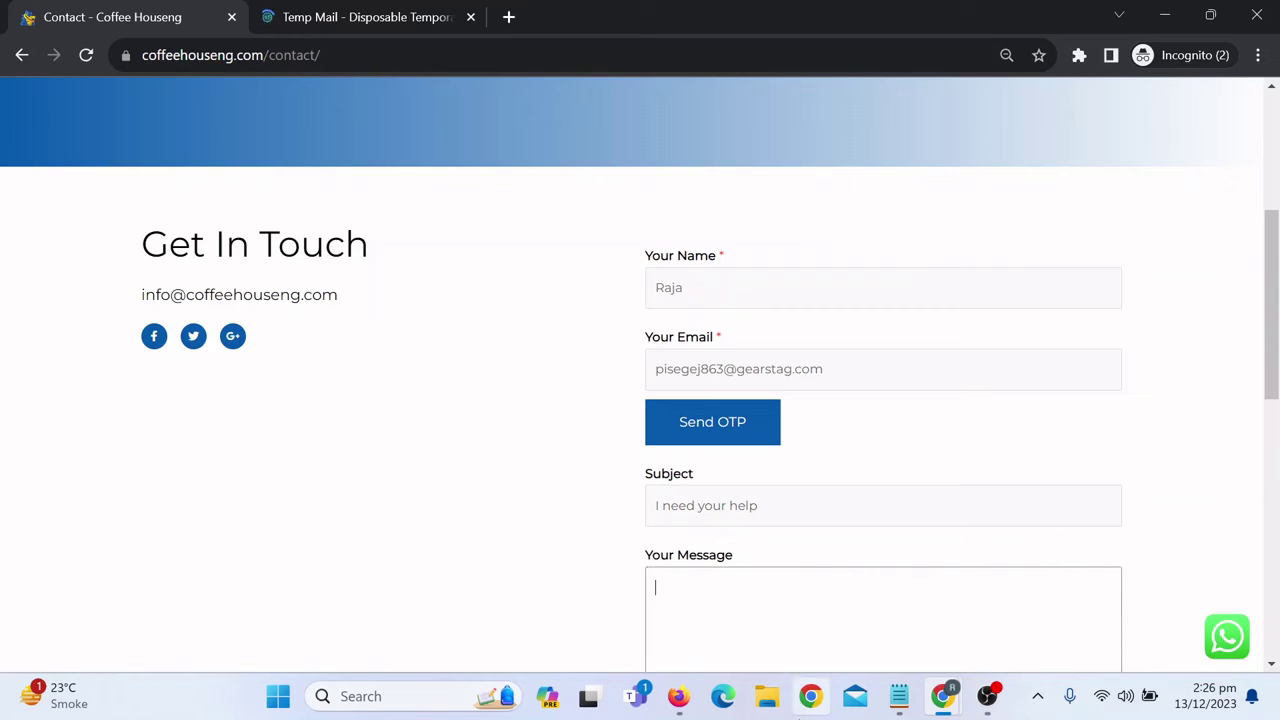
text(hello word)
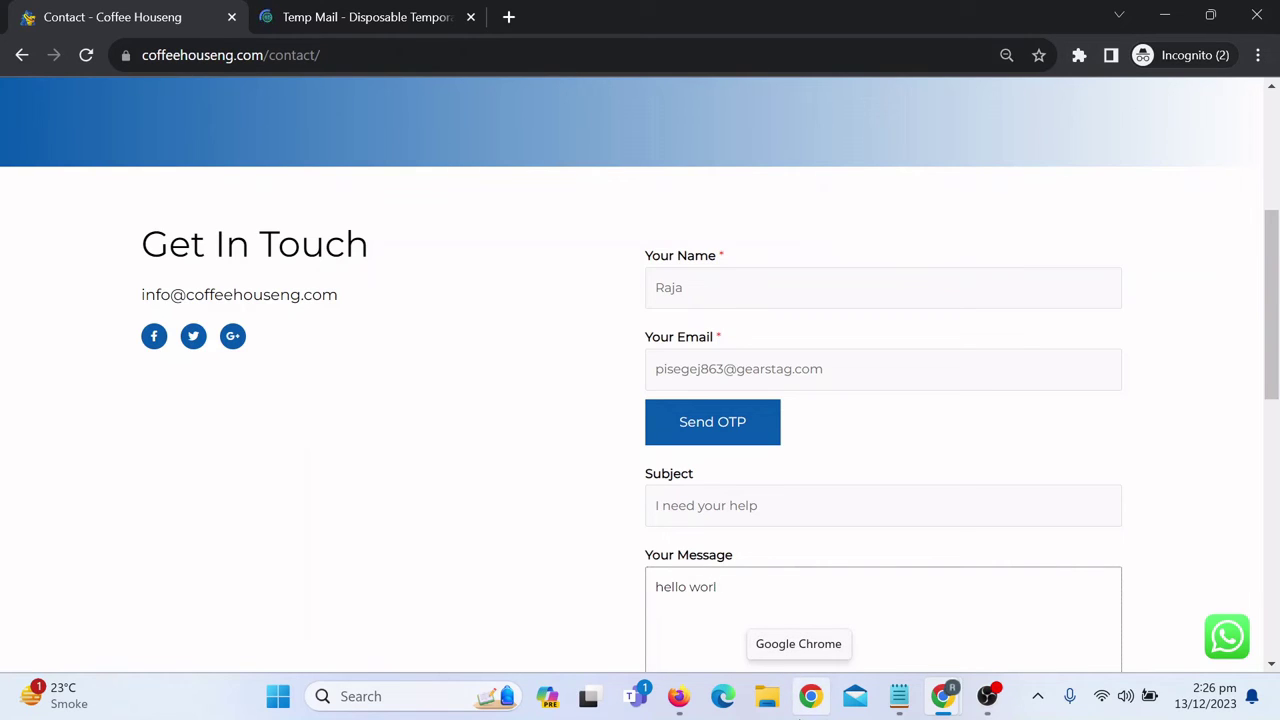
scroll(640, 370, down, 2)
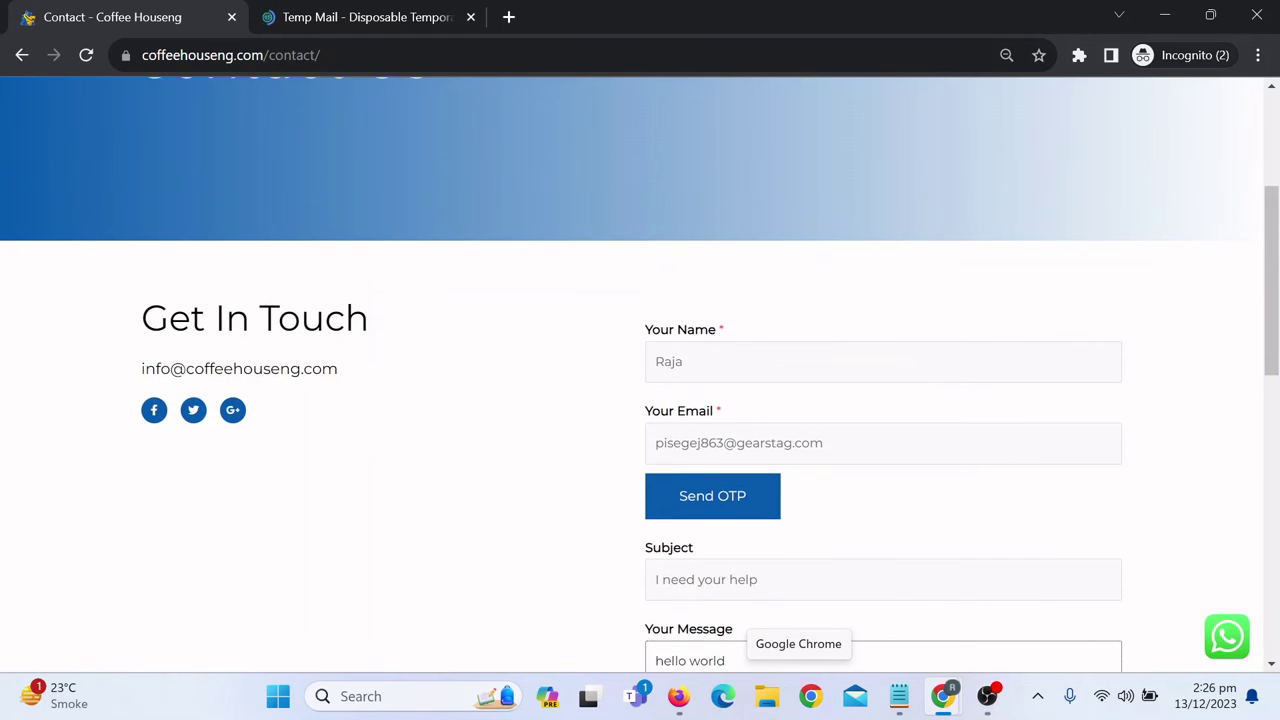
scroll(803, 363, up, 1)
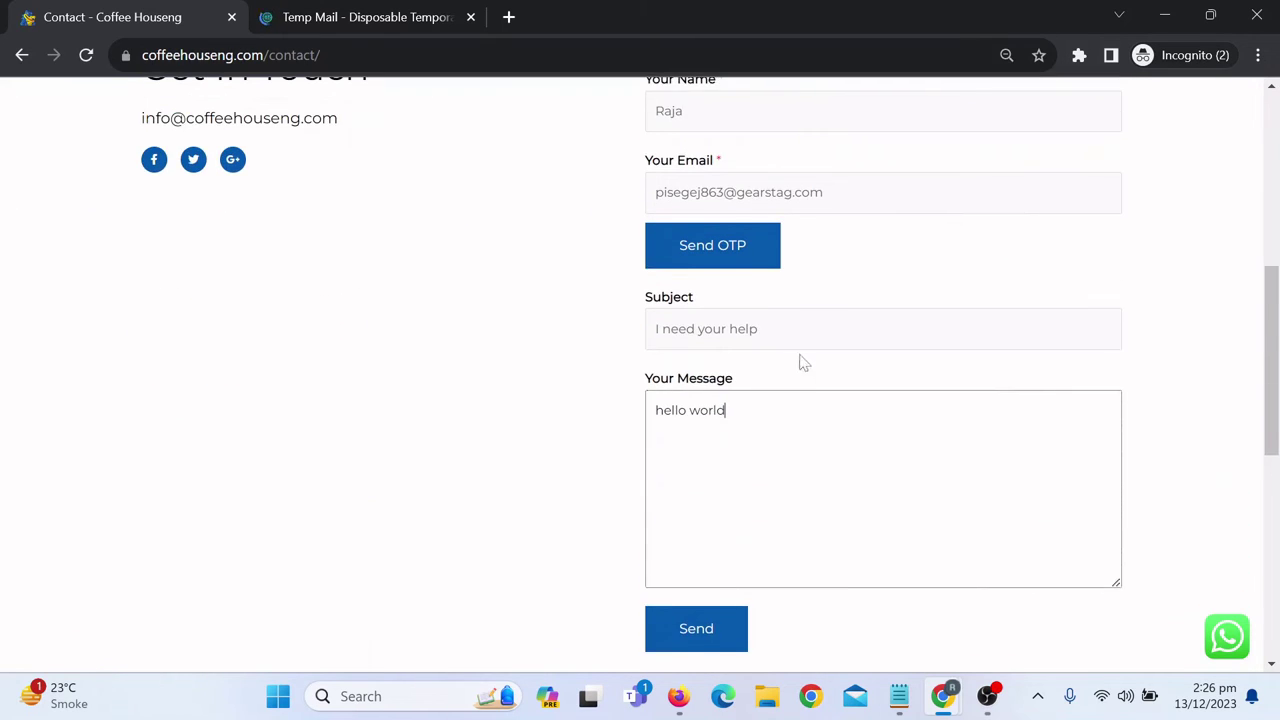
scroll(712, 640, down, 1)
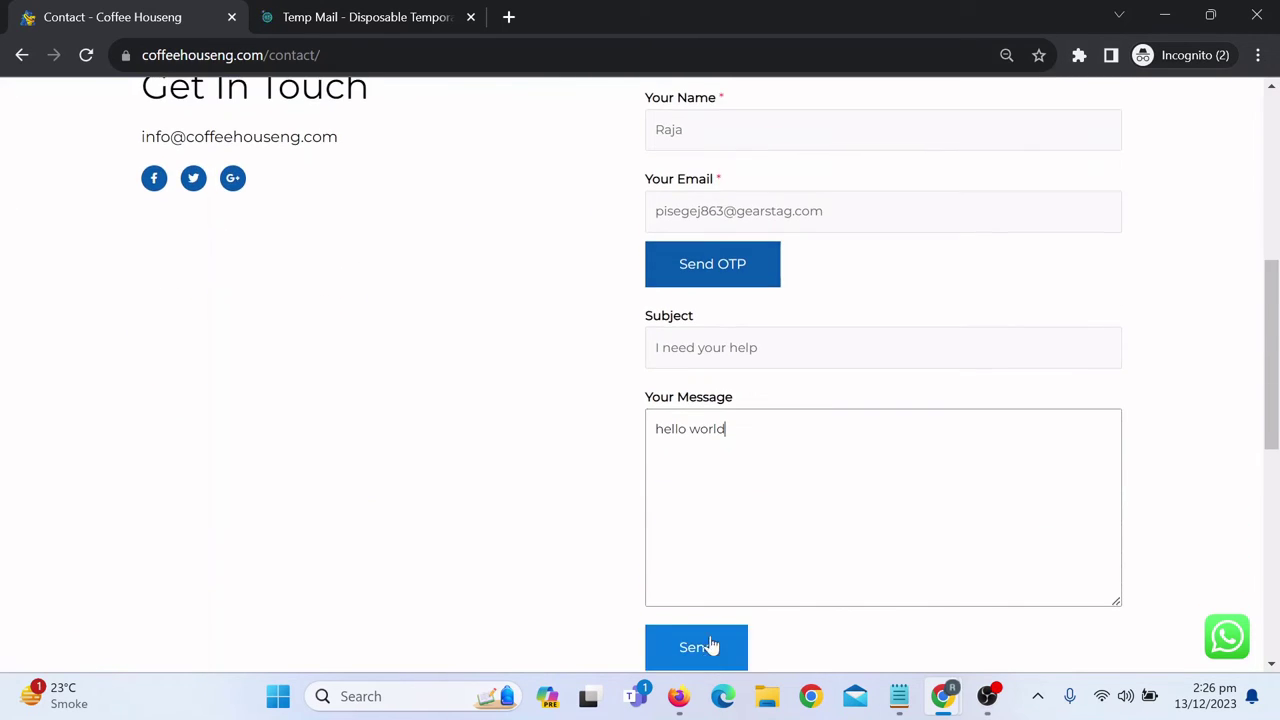
click(1266, 423)
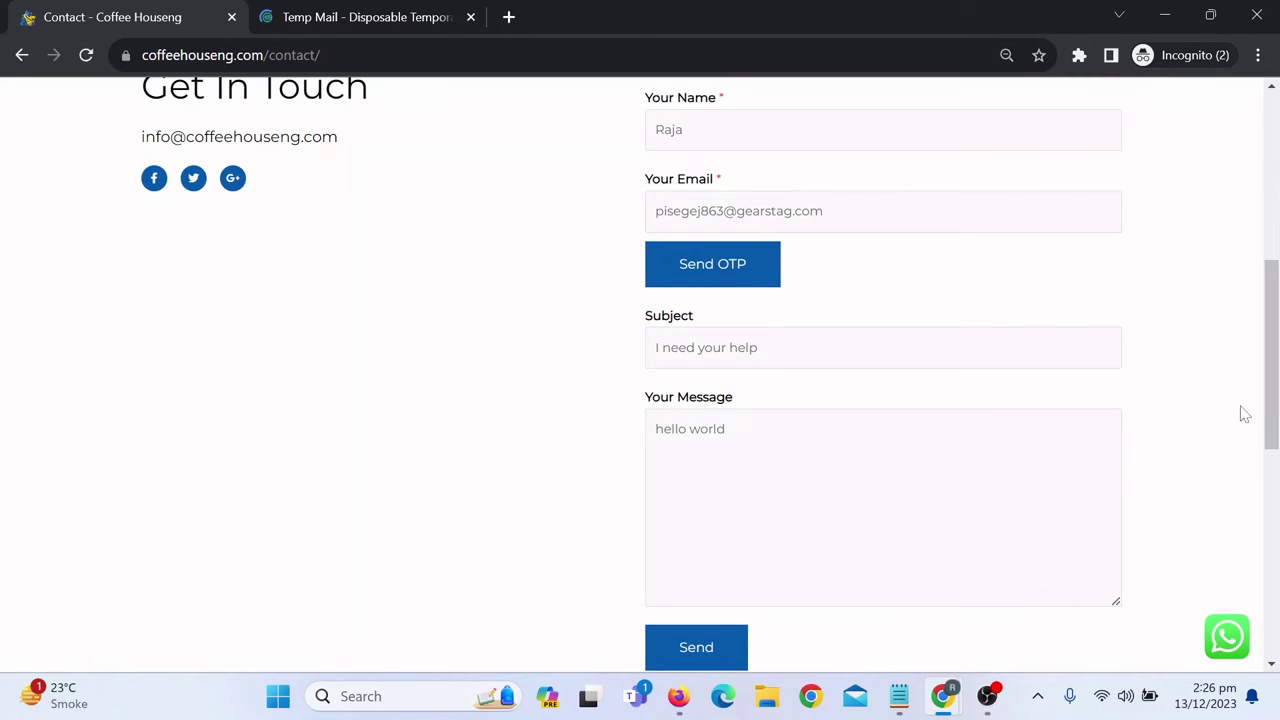
scroll(1200, 450, down, 1)
click(718, 634)
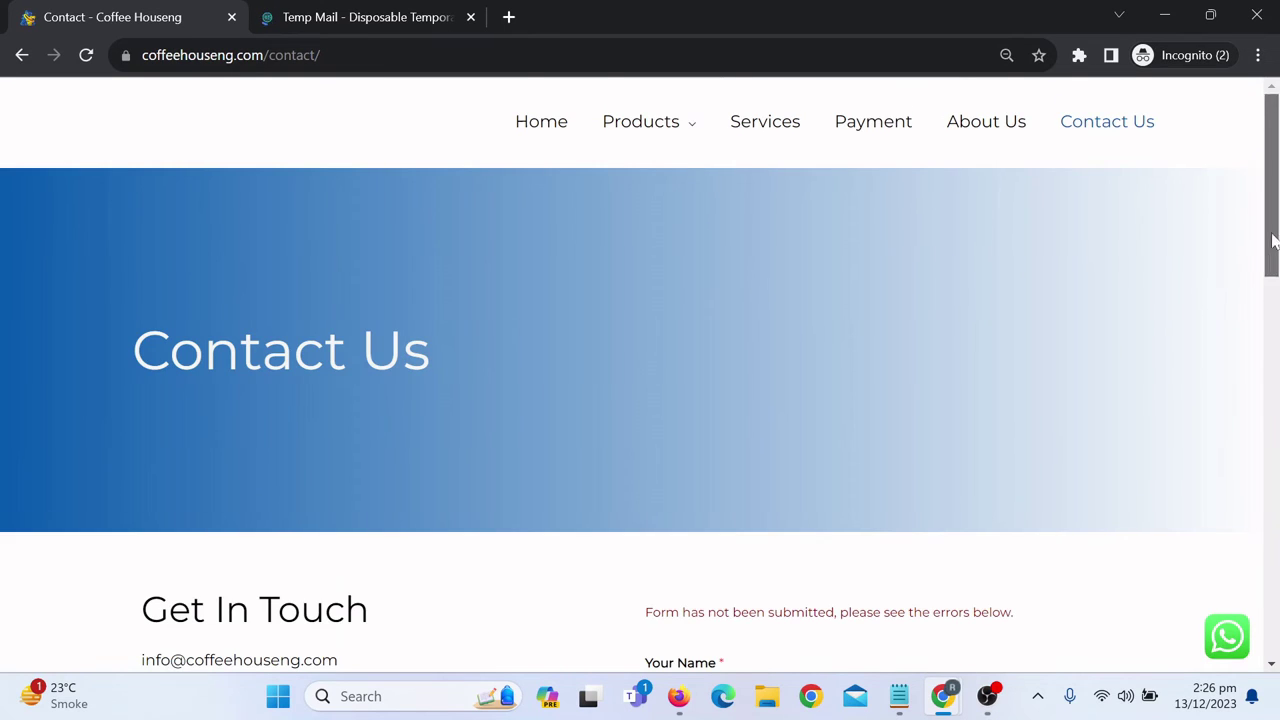
Step: Request a one-time passcode for the temporary email, then switch to the Temp Mail tab
drag(1273, 240, 1271, 286)
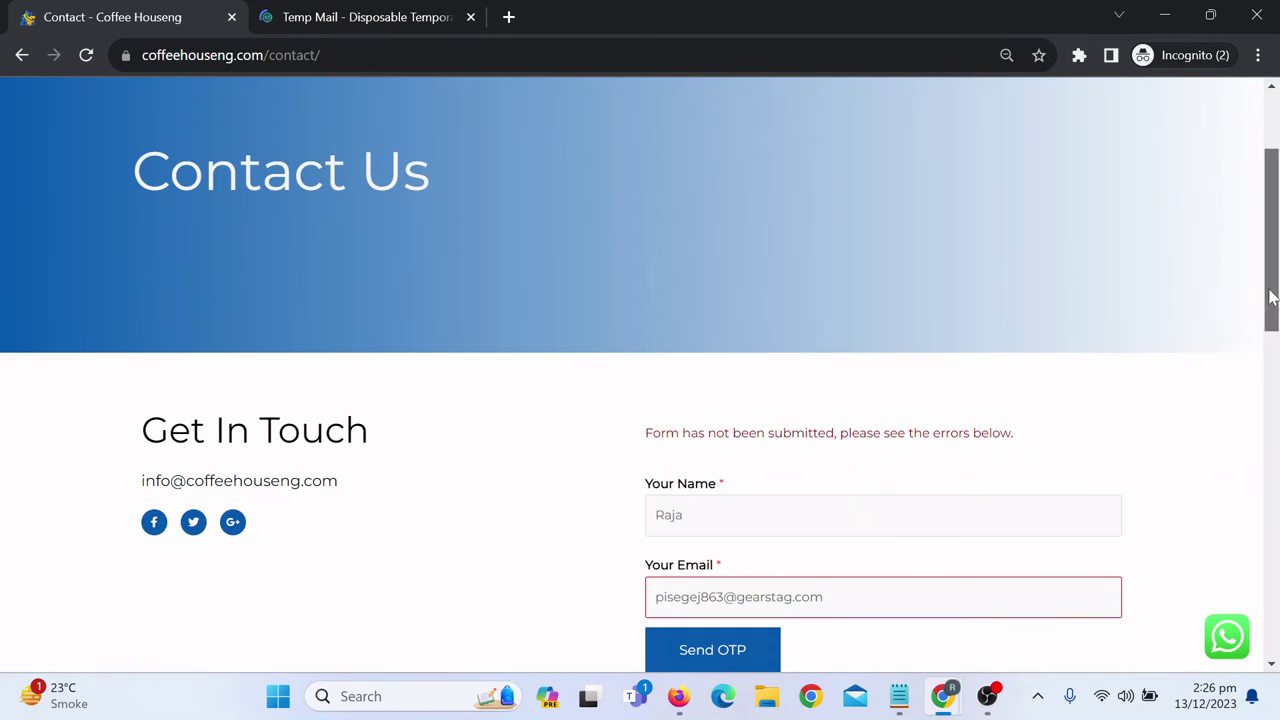
drag(1272, 300, 1270, 388)
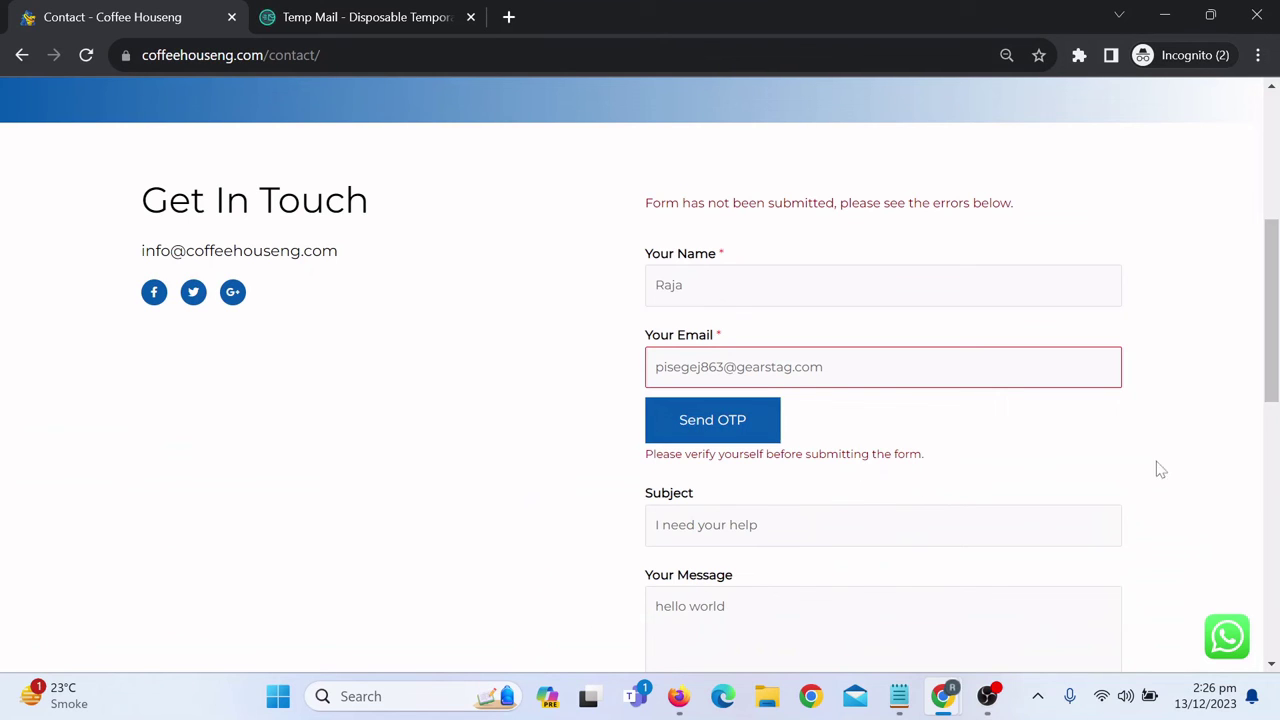
scroll(1275, 362, down, 6)
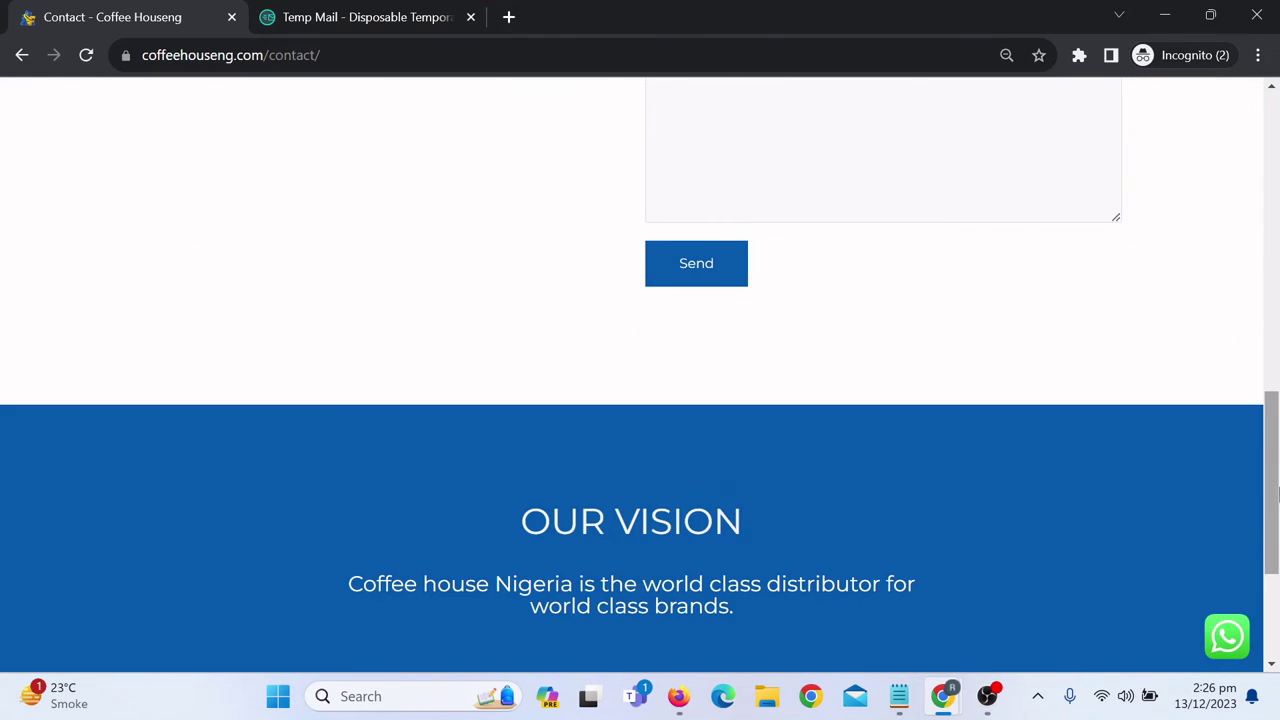
scroll(1273, 393, up, 6)
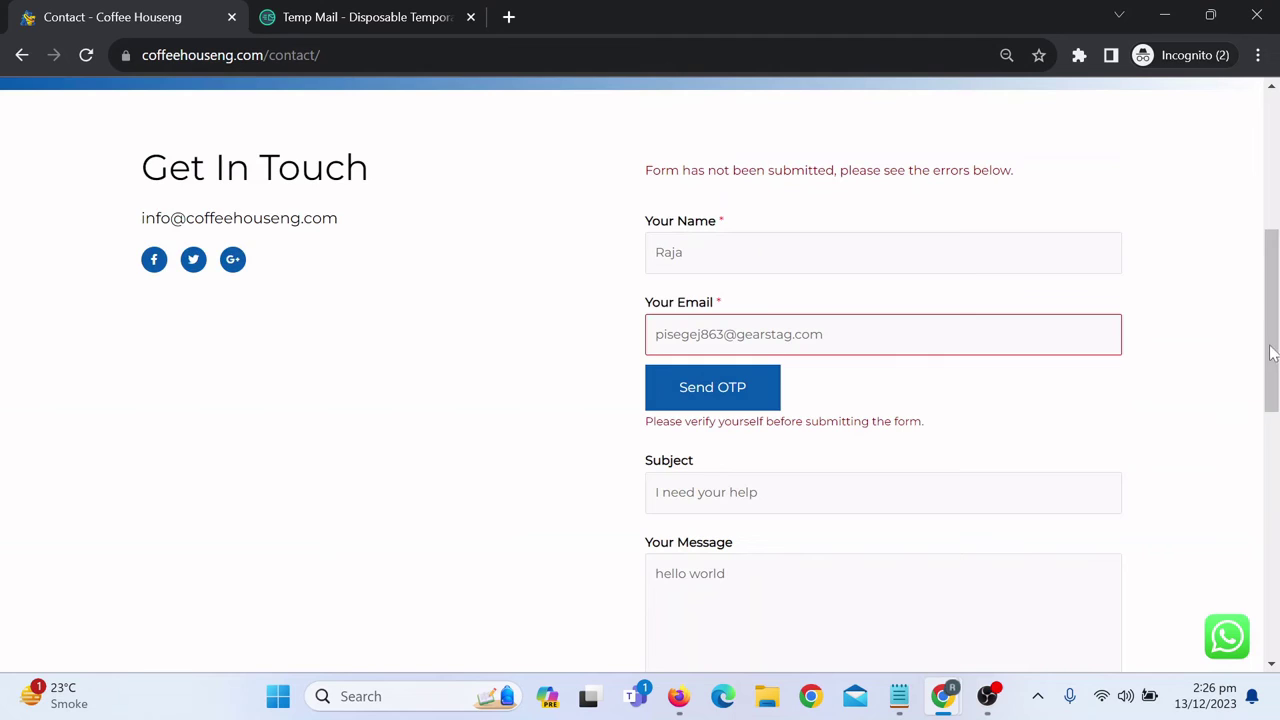
click(762, 401)
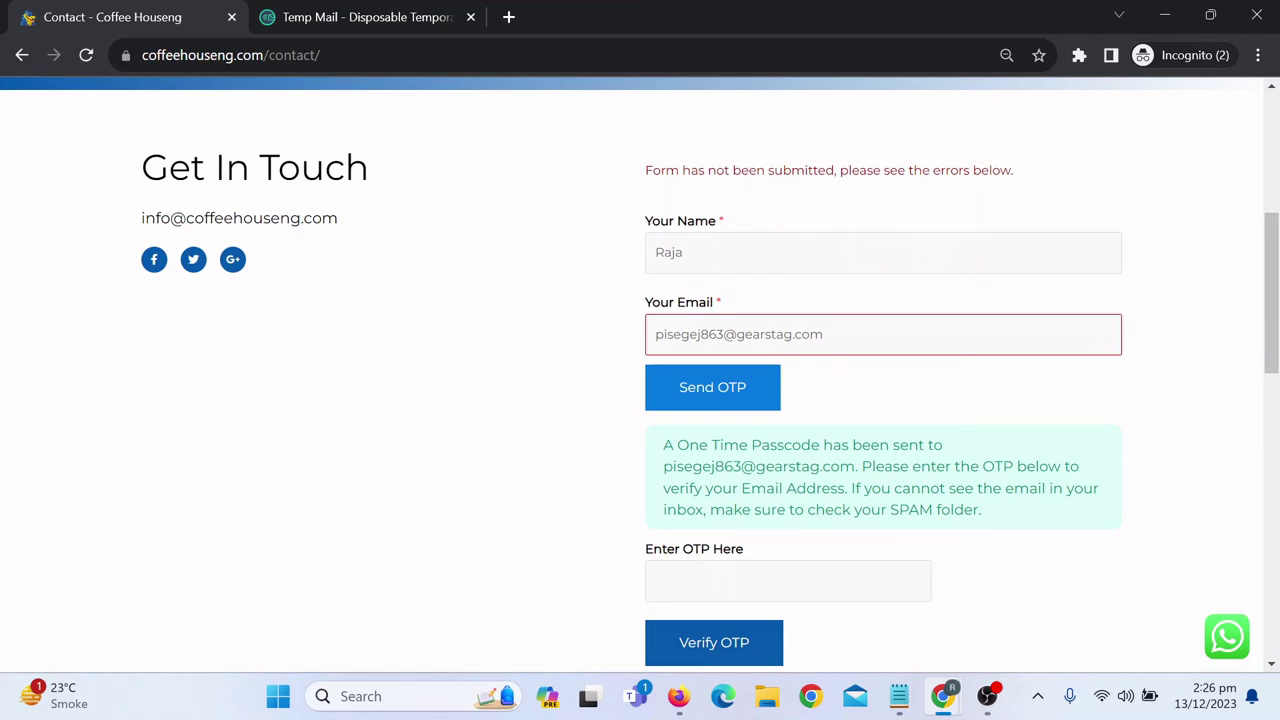
click(386, 20)
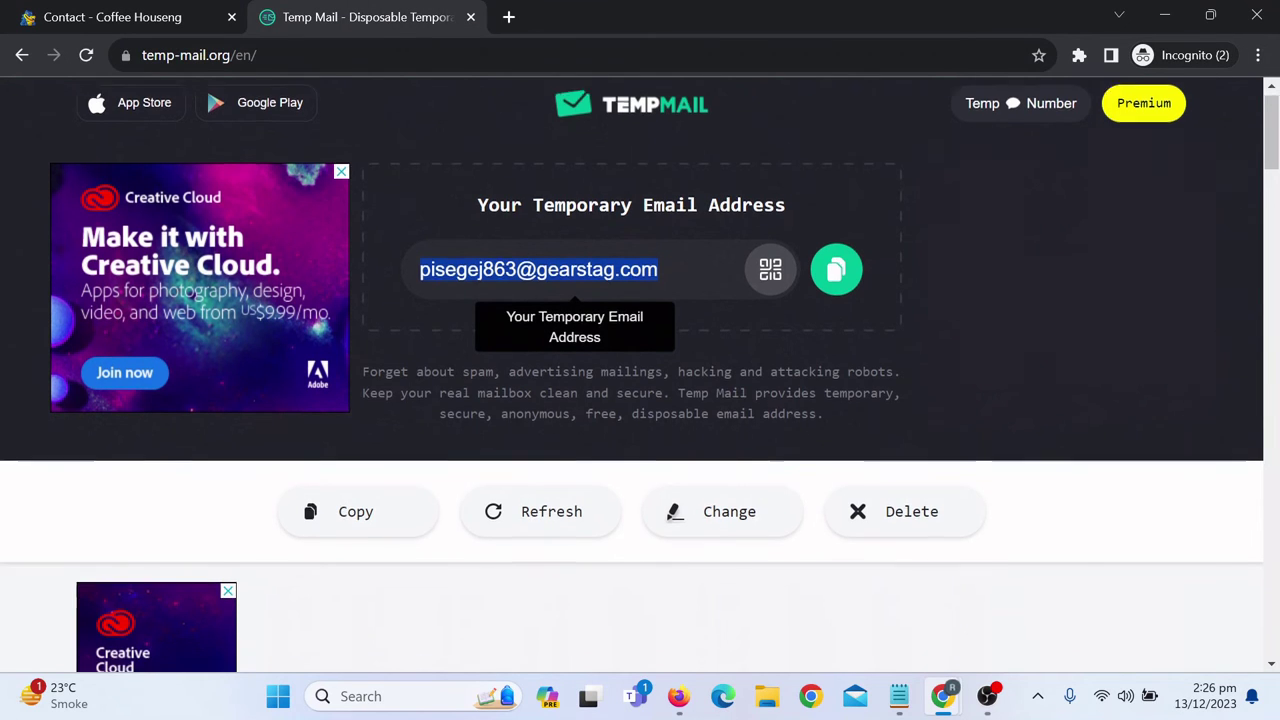
Step: Open the Xecurify 'Your Requested One Time Passcode' email, copy the code, and return to Contact
scroll(526, 406, down, 3)
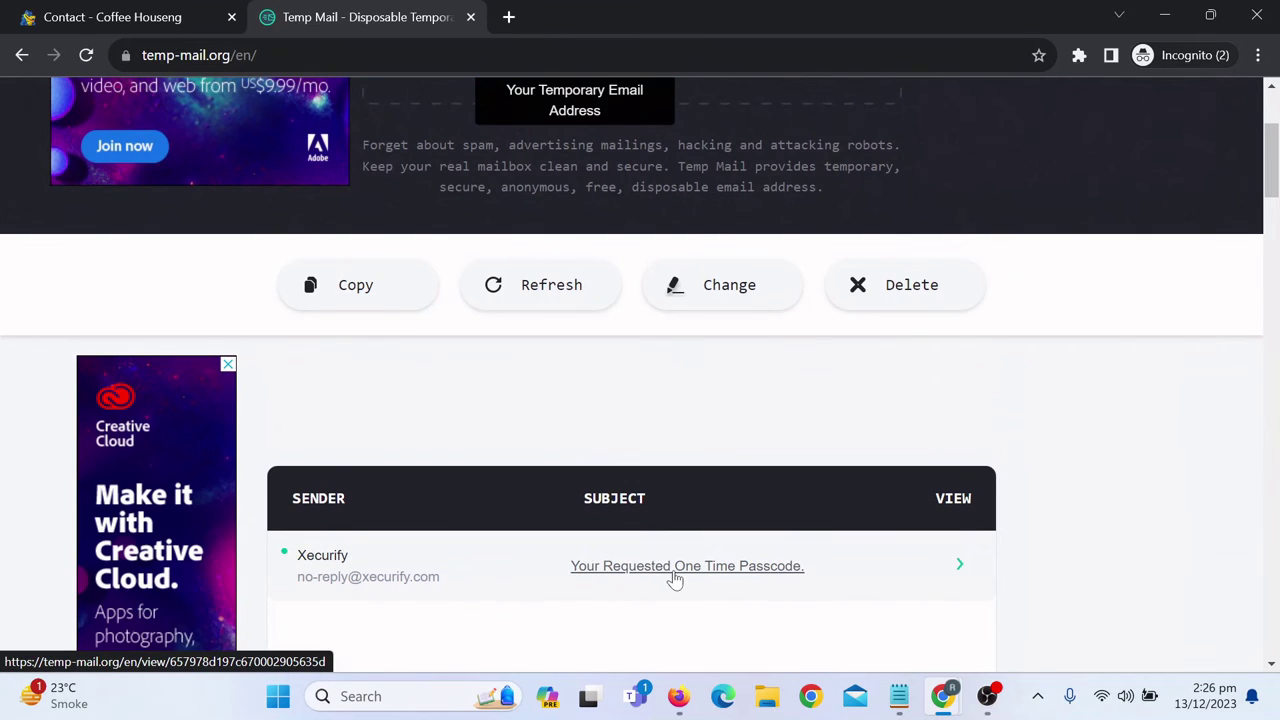
scroll(675, 578, down, 1)
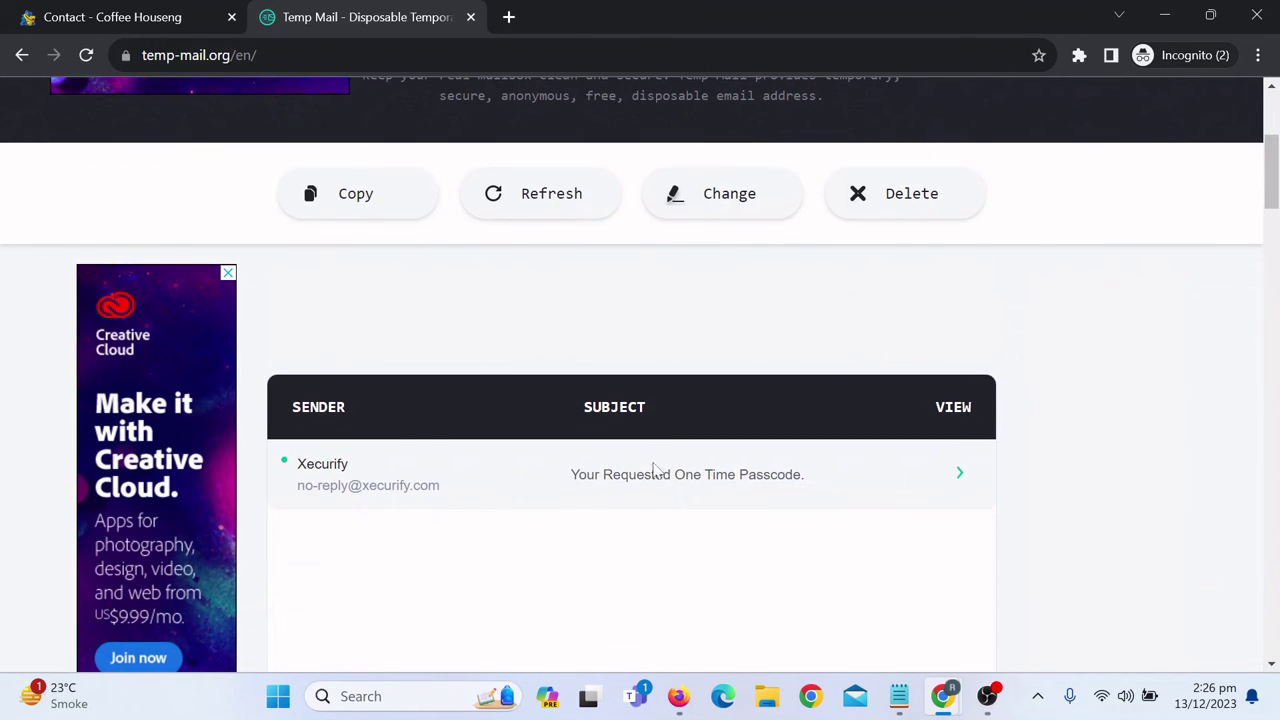
click(658, 479)
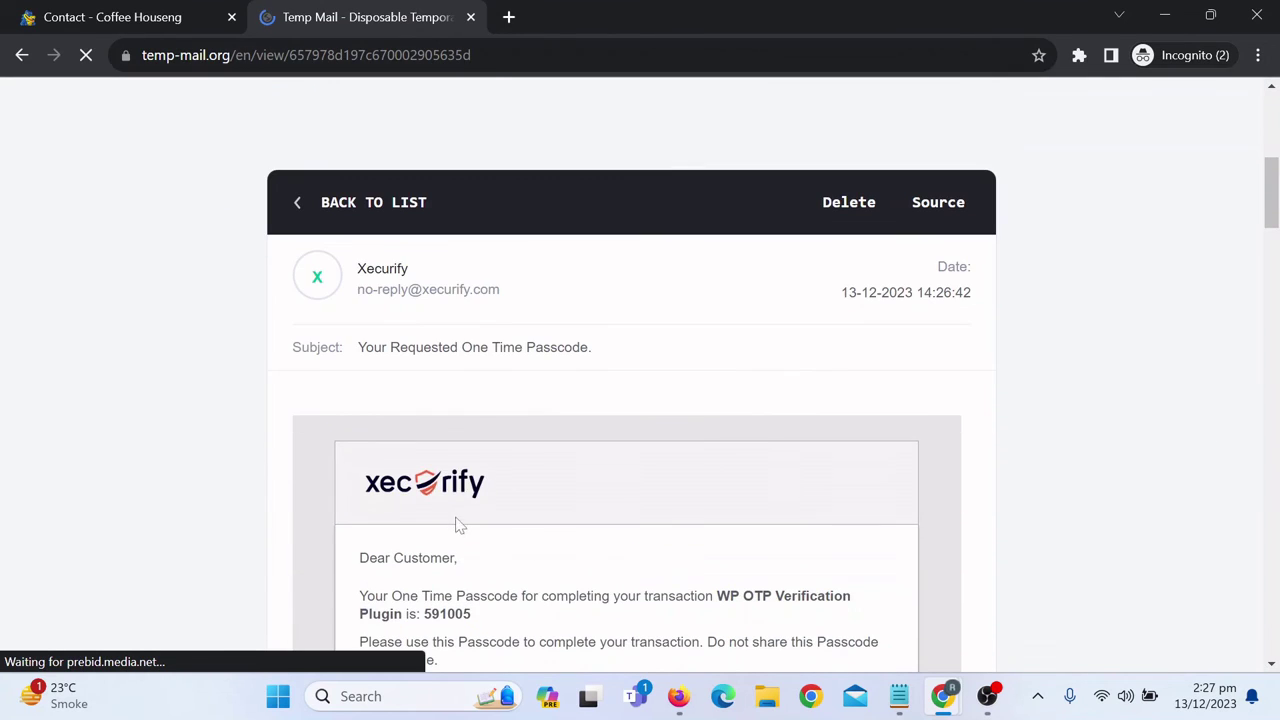
scroll(476, 520, down, 2)
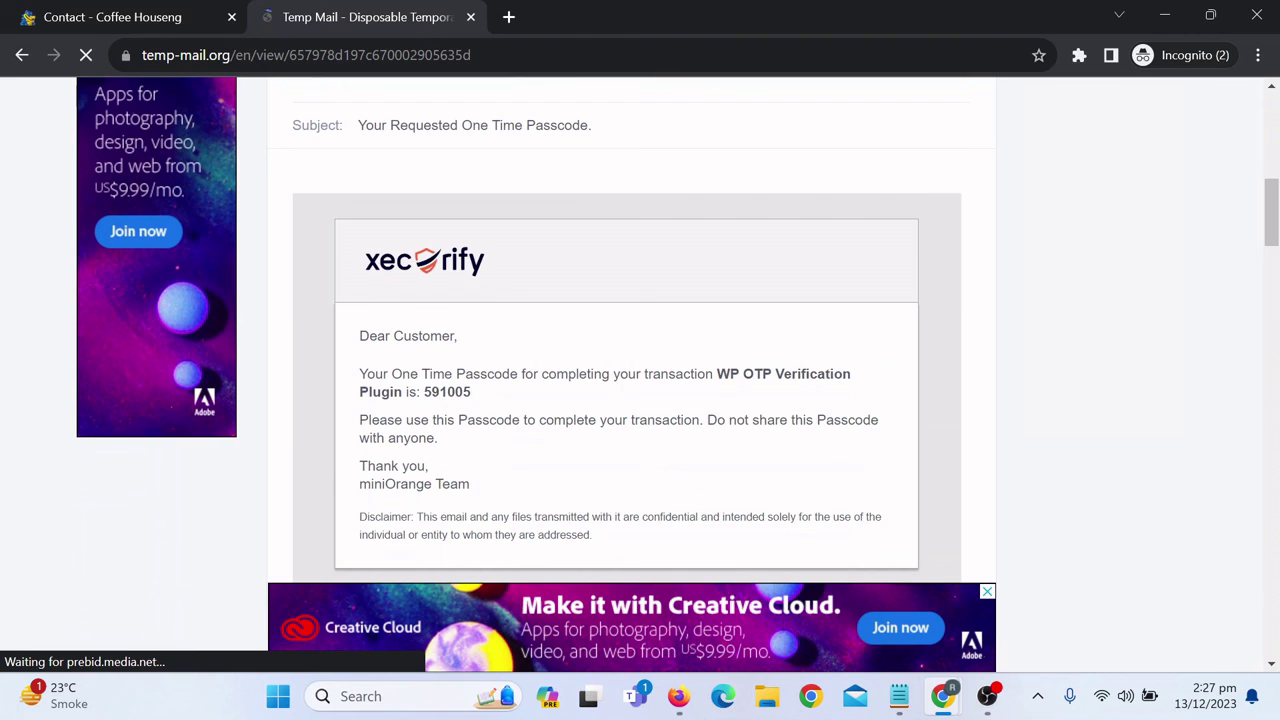
double_click(447, 392)
key(ctrl+c)
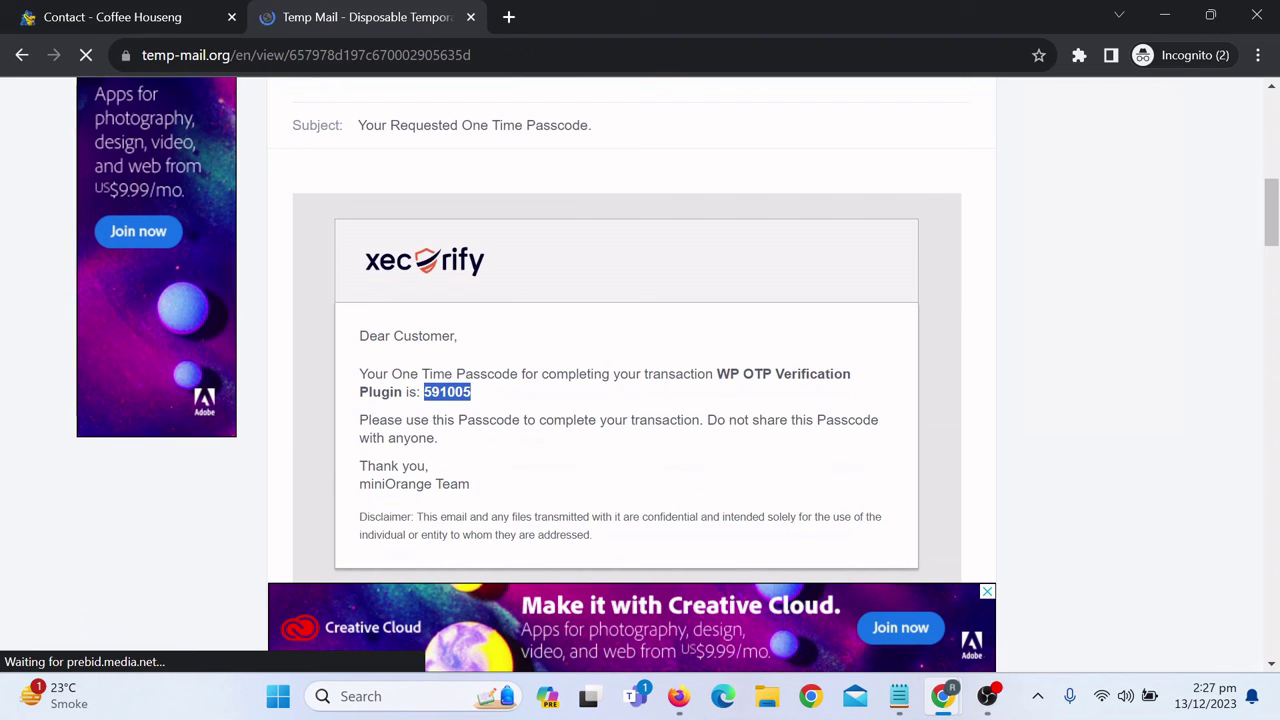
click(147, 18)
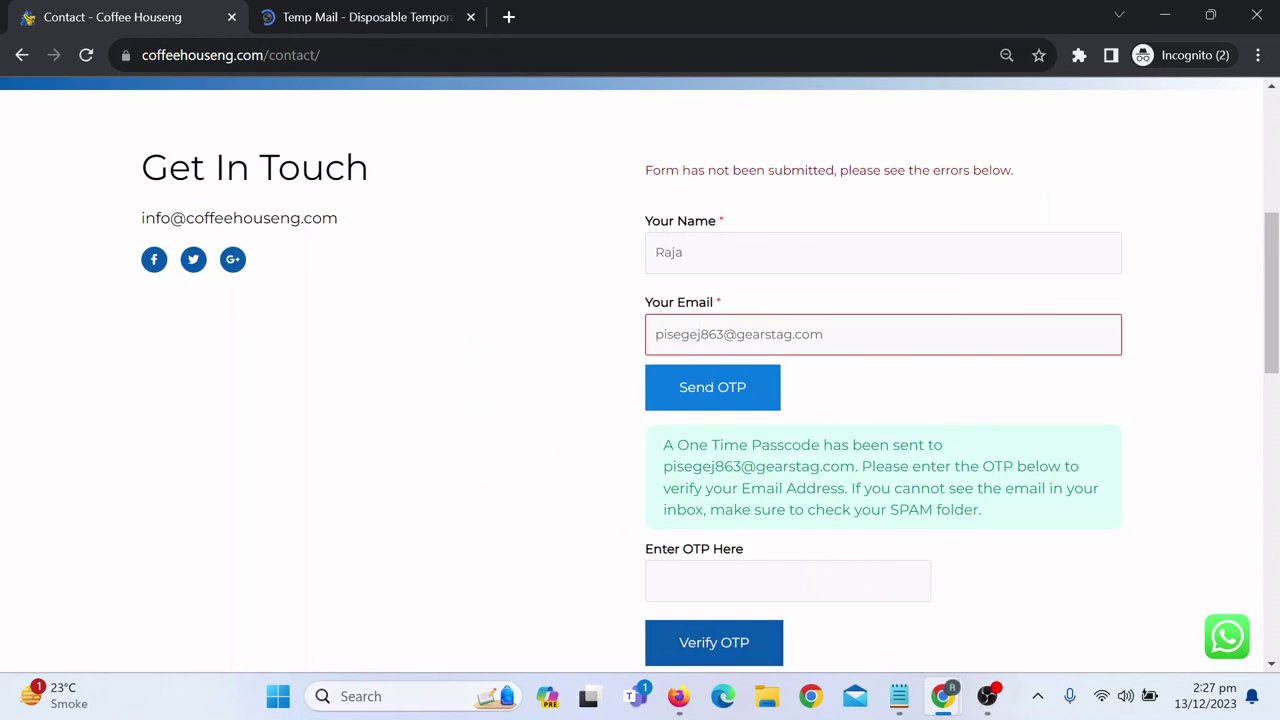
Step: Paste the emailed passcode into Enter OTP Here and verify it until the green check appears
click(656, 581)
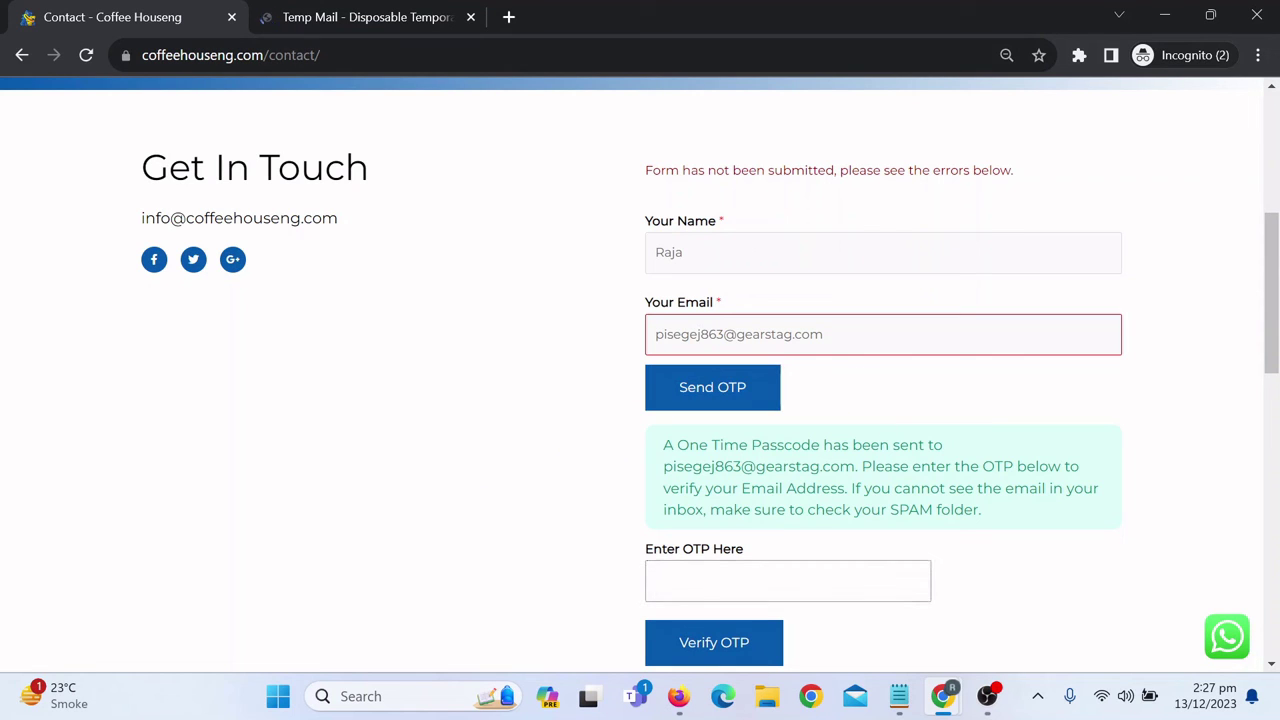
key(ctrl+v)
key(Return)
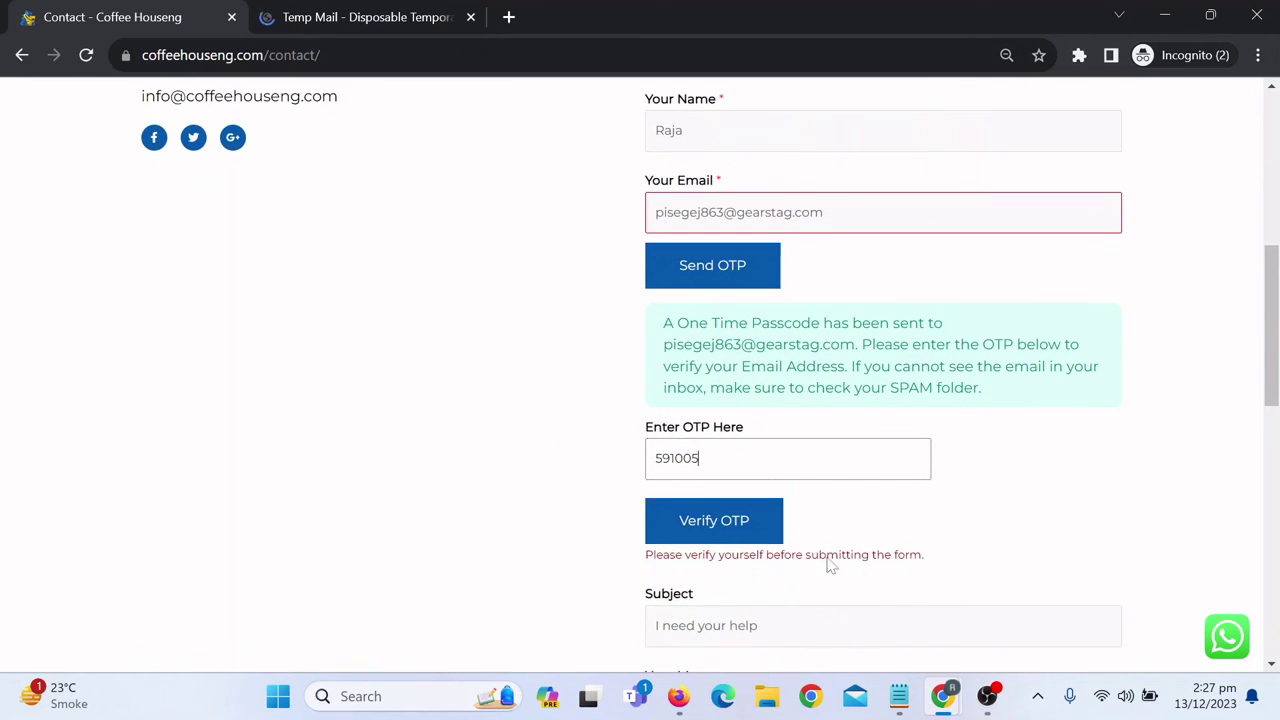
click(734, 529)
click(749, 451)
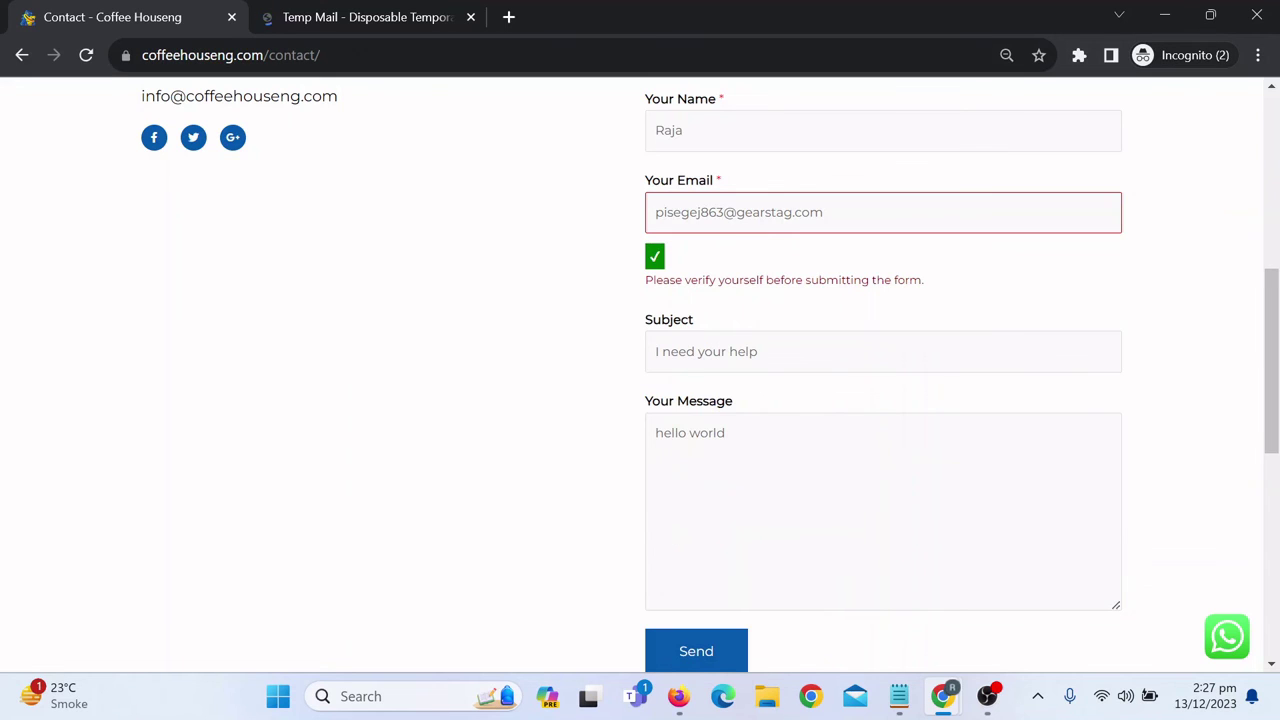
scroll(708, 349, up, 1)
scroll(753, 466, down, 3)
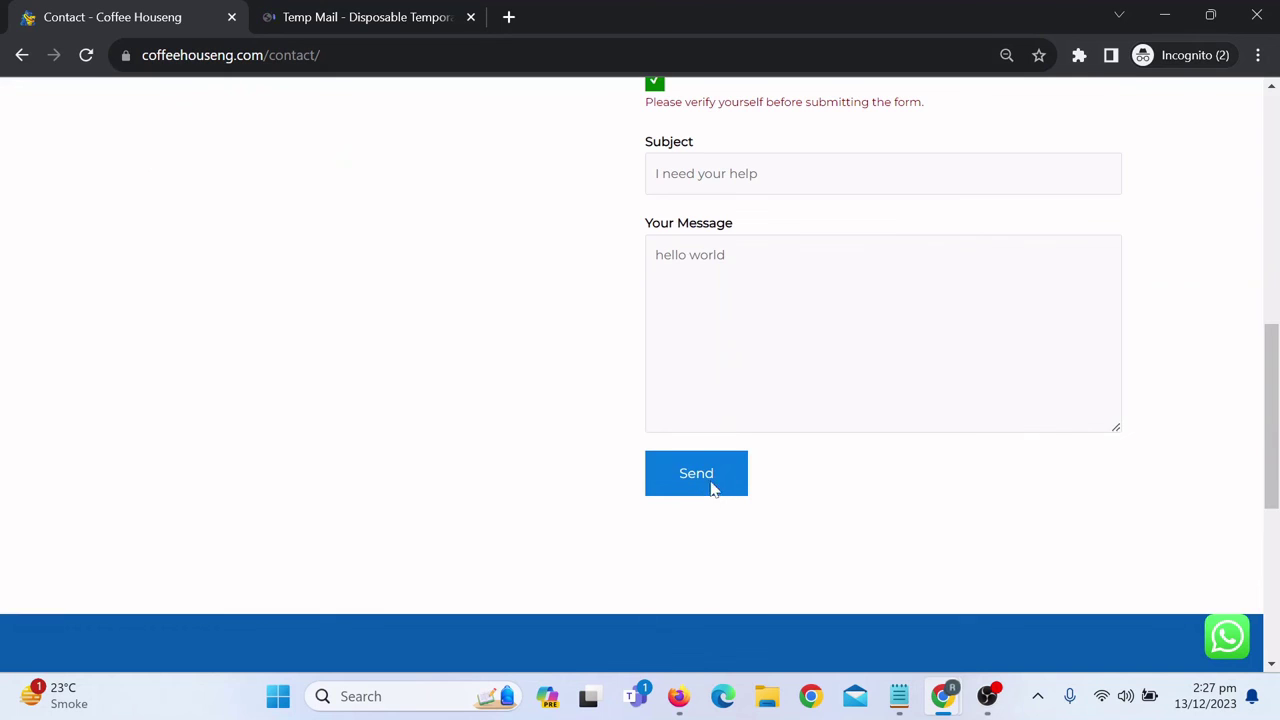
Step: Send the verified form and scroll up to the 'Thanks for contacting us!' confirmation
click(711, 488)
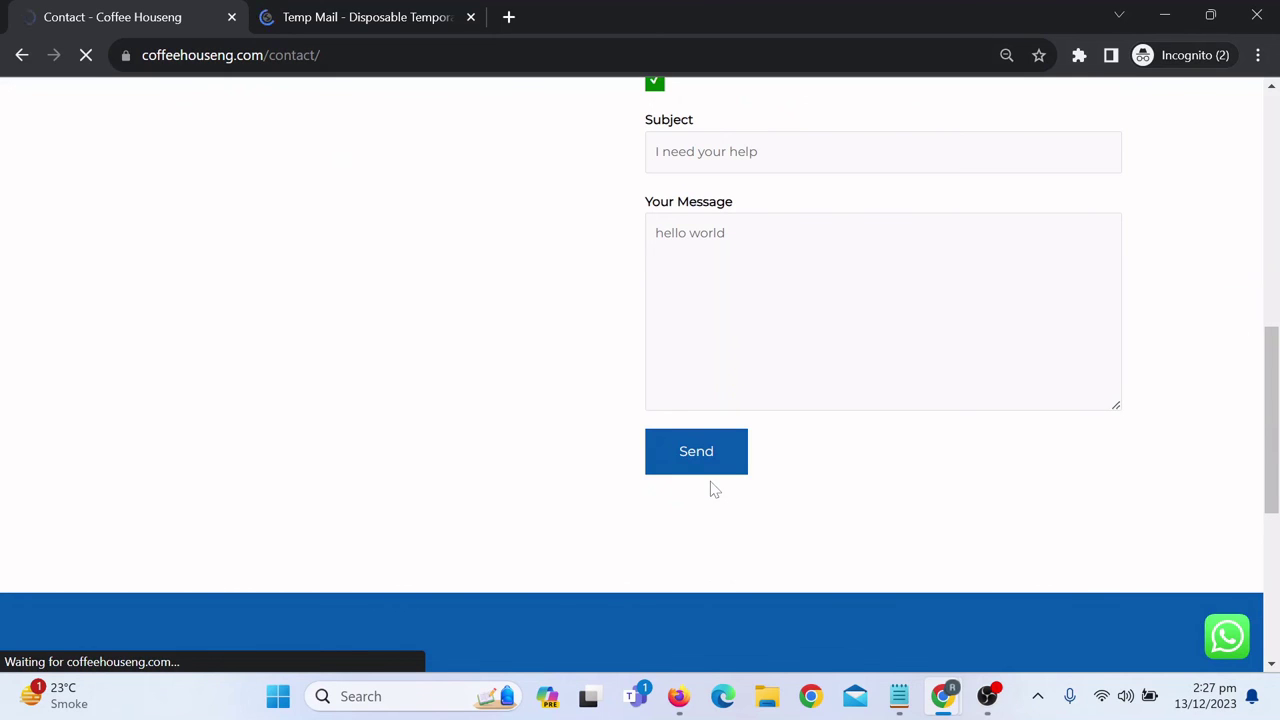
scroll(712, 488, down, 6)
scroll(712, 488, up, 1)
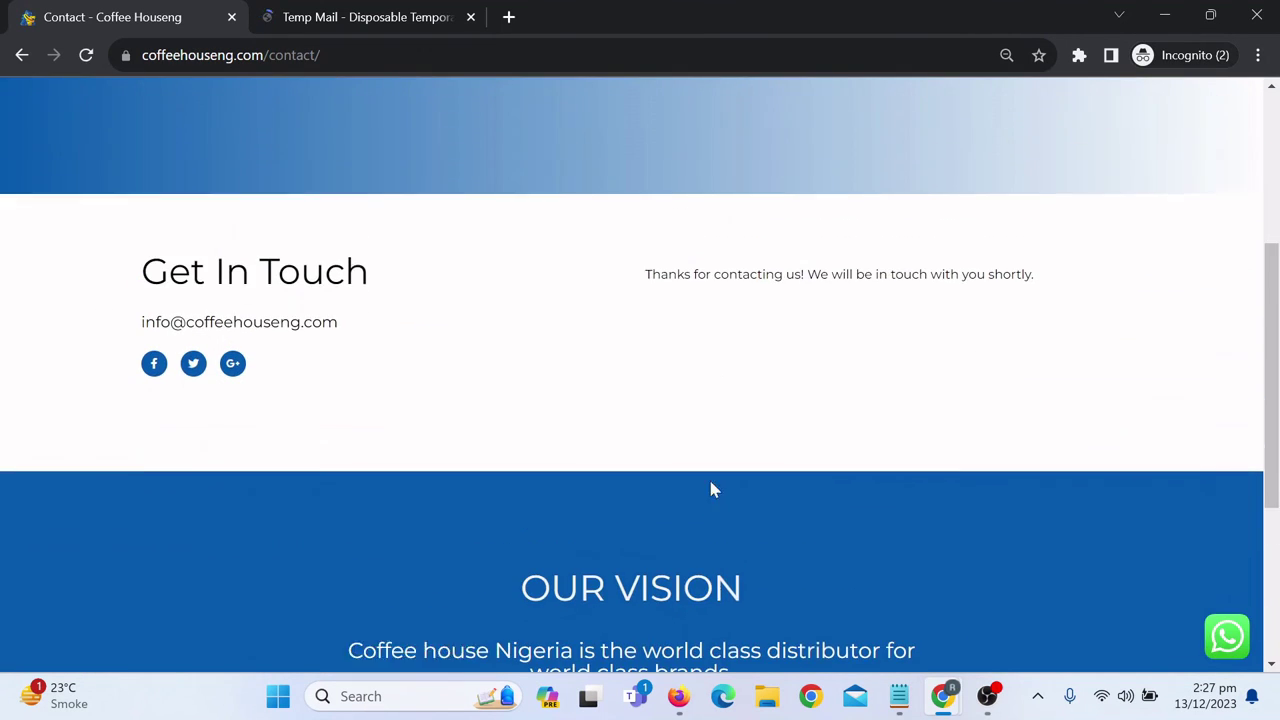
scroll(712, 488, up, 1)
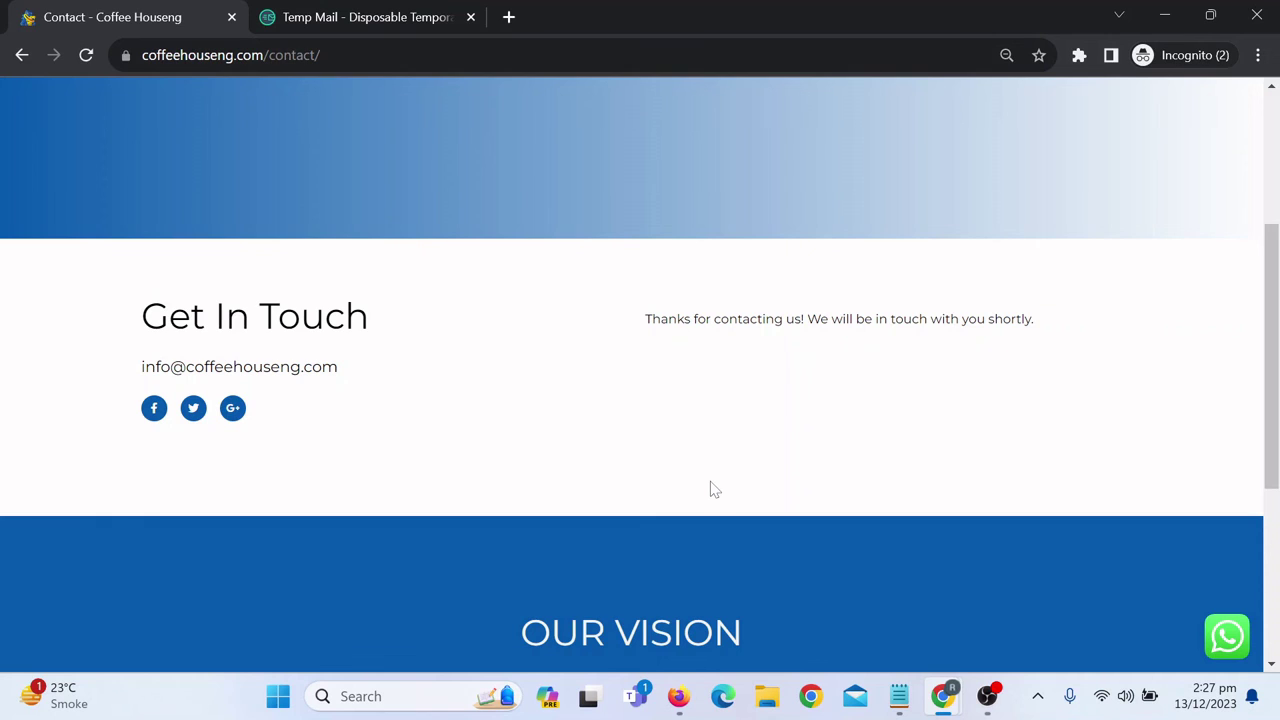
scroll(710, 489, up, 3)
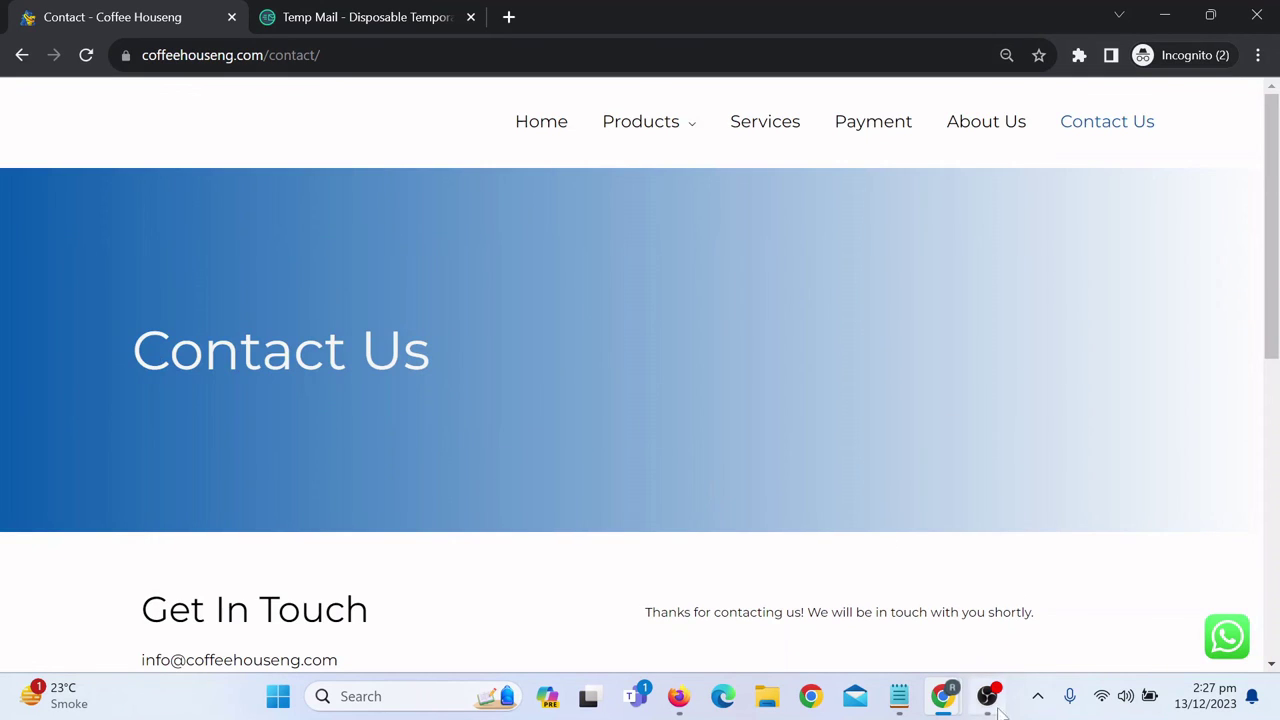